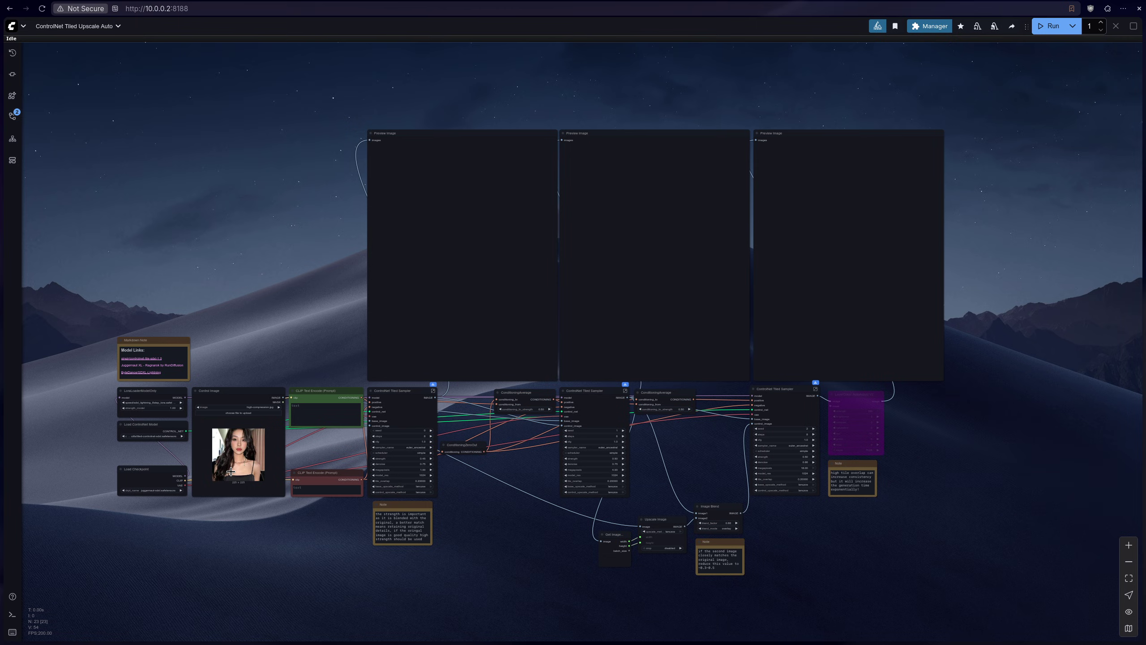
# Step: Type 'asian woman, lip gloss, black hair, necklace' into the positive CLIP Text Encode prompt
pyautogui.scroll(10, 215, 484)
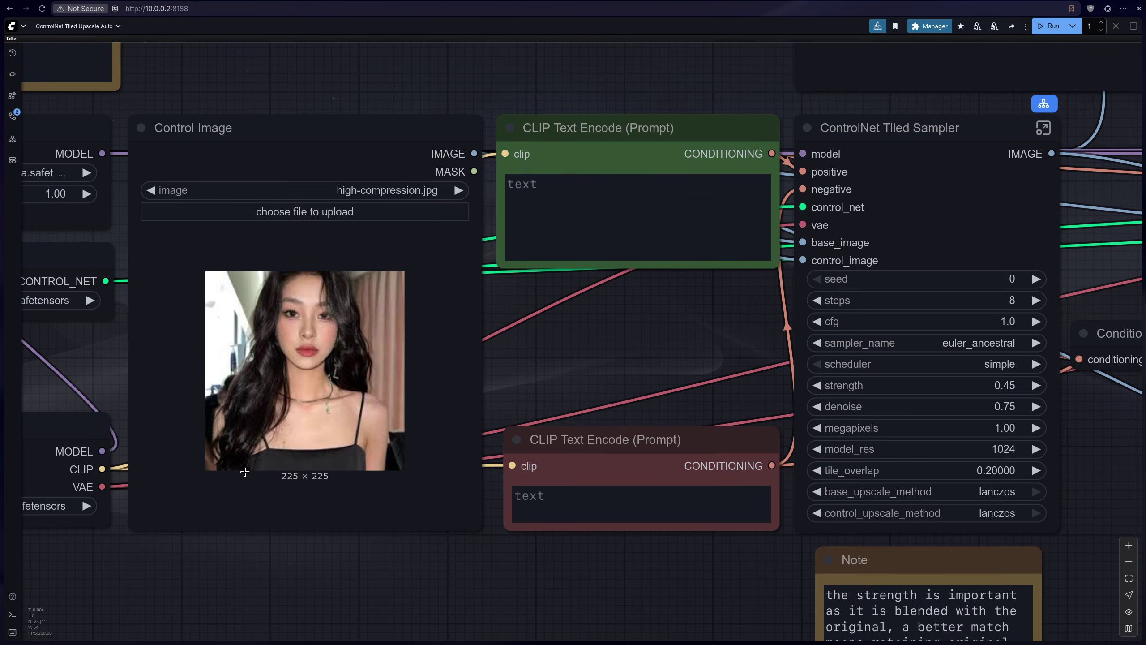
pyautogui.scroll(5, 221, 419)
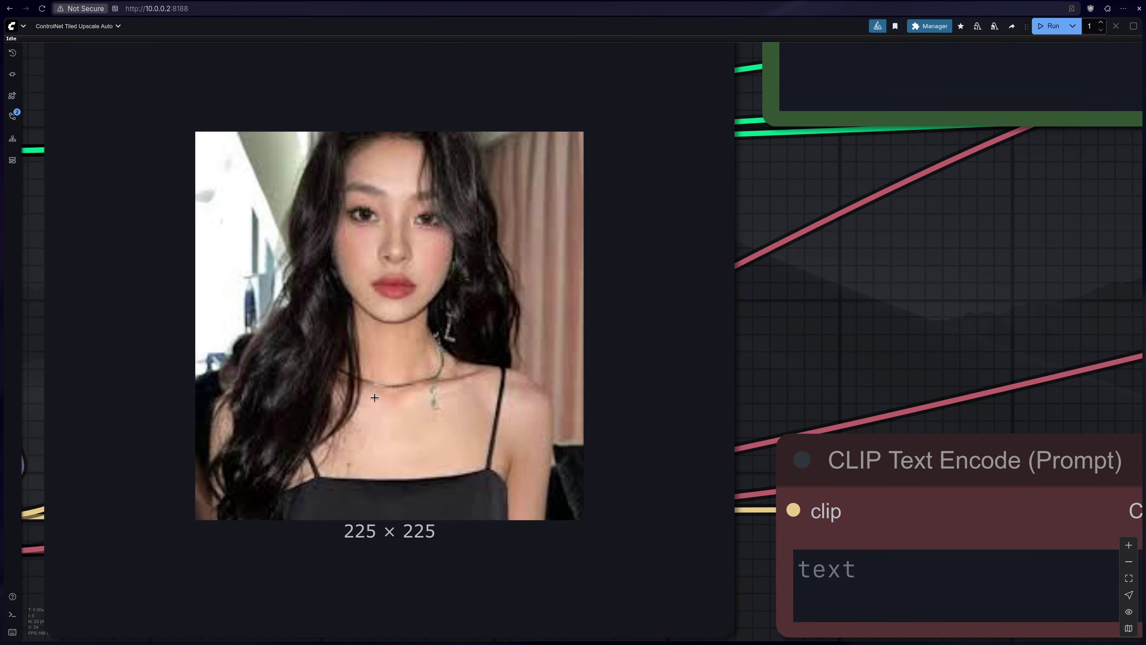
pyautogui.scroll(-1, 375, 397)
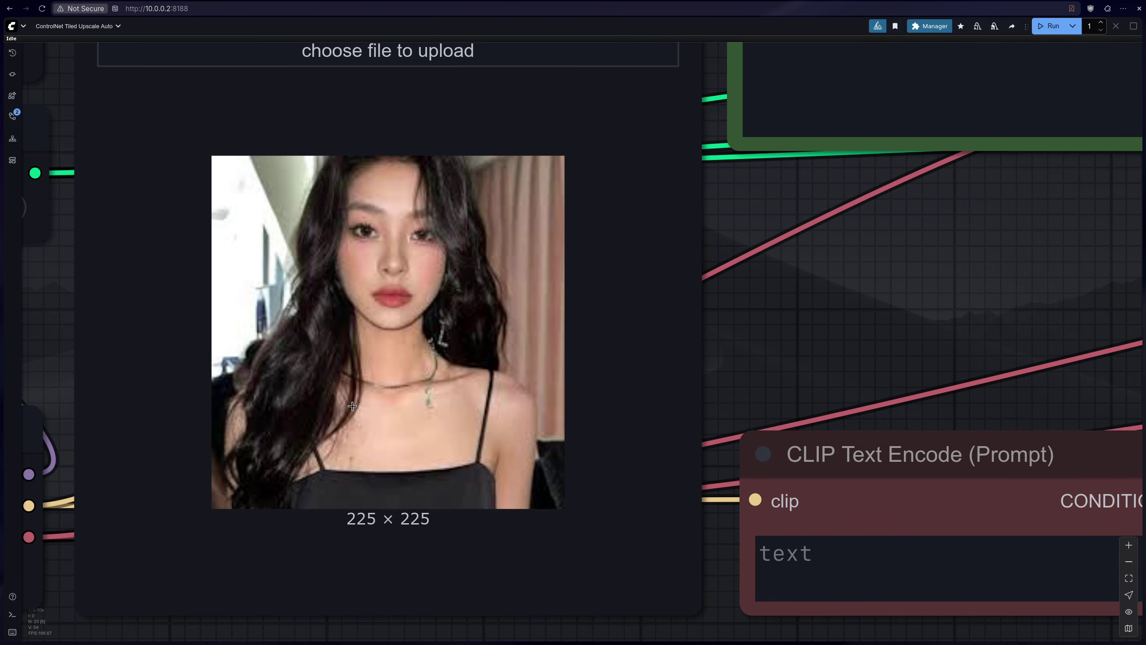
pyautogui.scroll(-12, 355, 391)
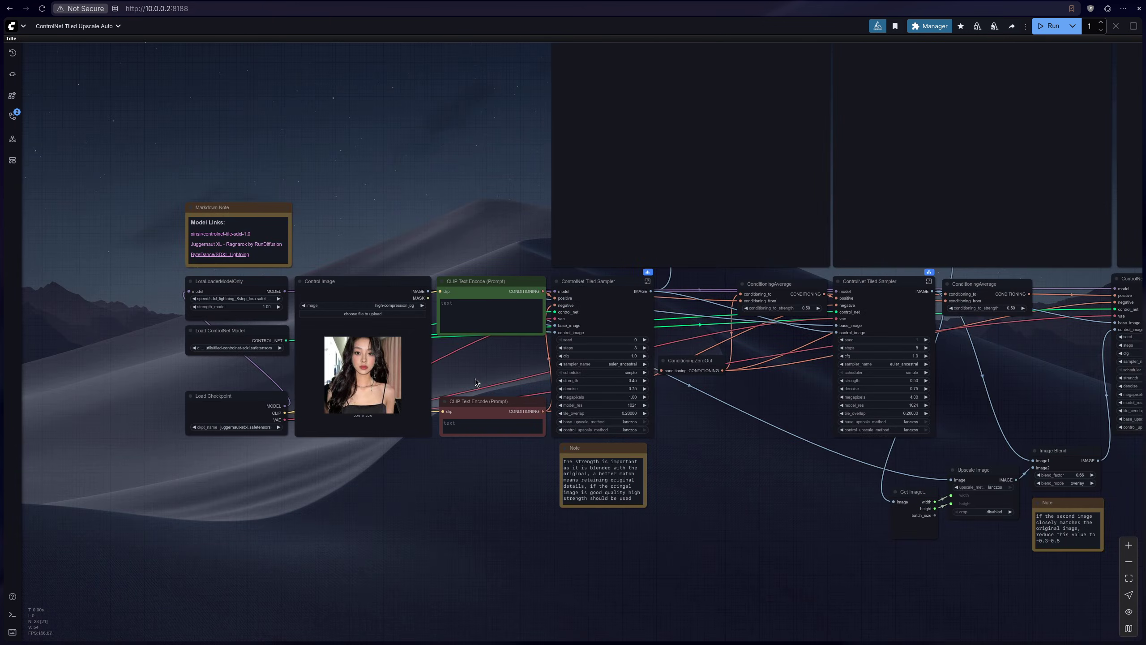
pyautogui.scroll(2, 494, 356)
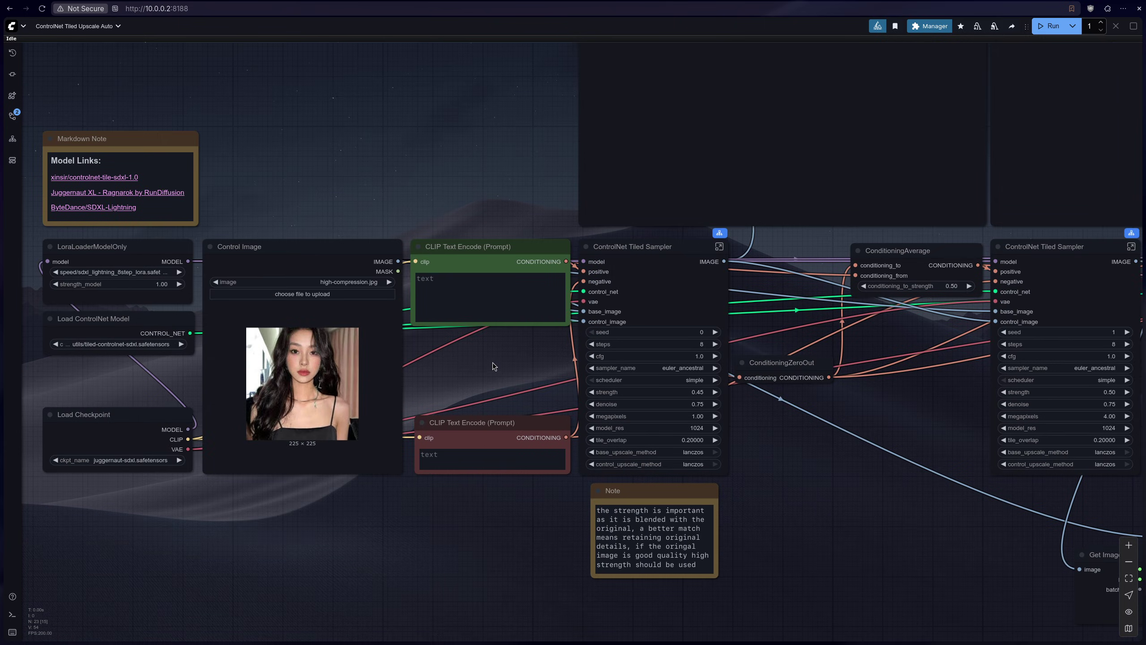
pyautogui.moveTo(496, 362); pyautogui.dragTo(436, 422)
pyautogui.click(387, 347)
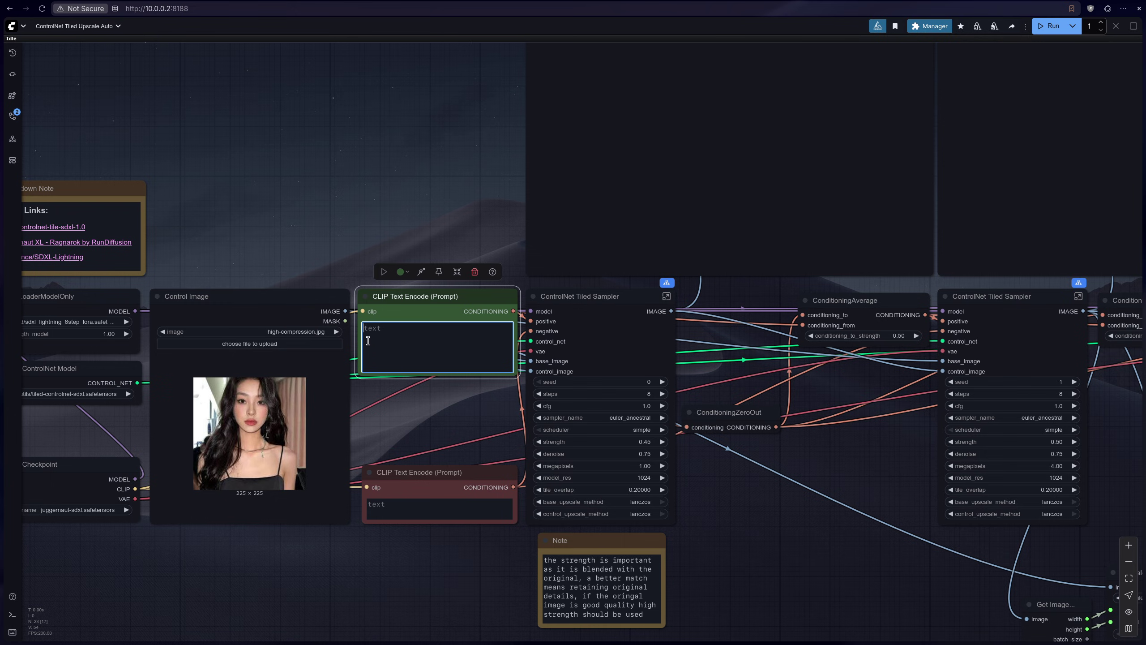
pyautogui.scroll(2, 374, 342)
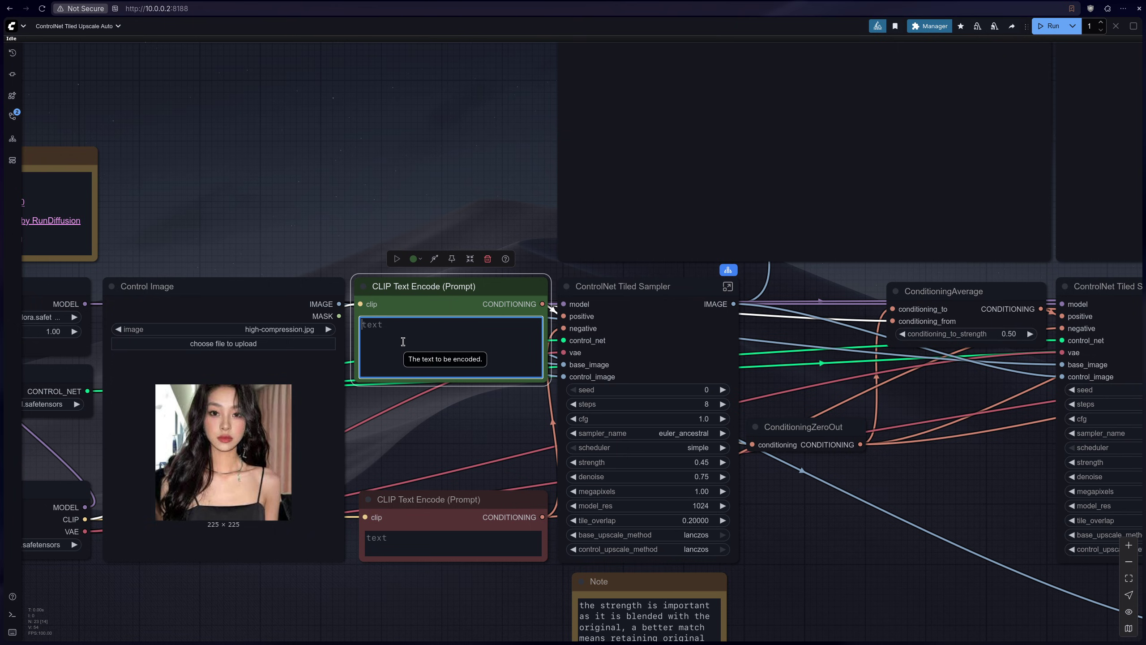
pyautogui.write('a')
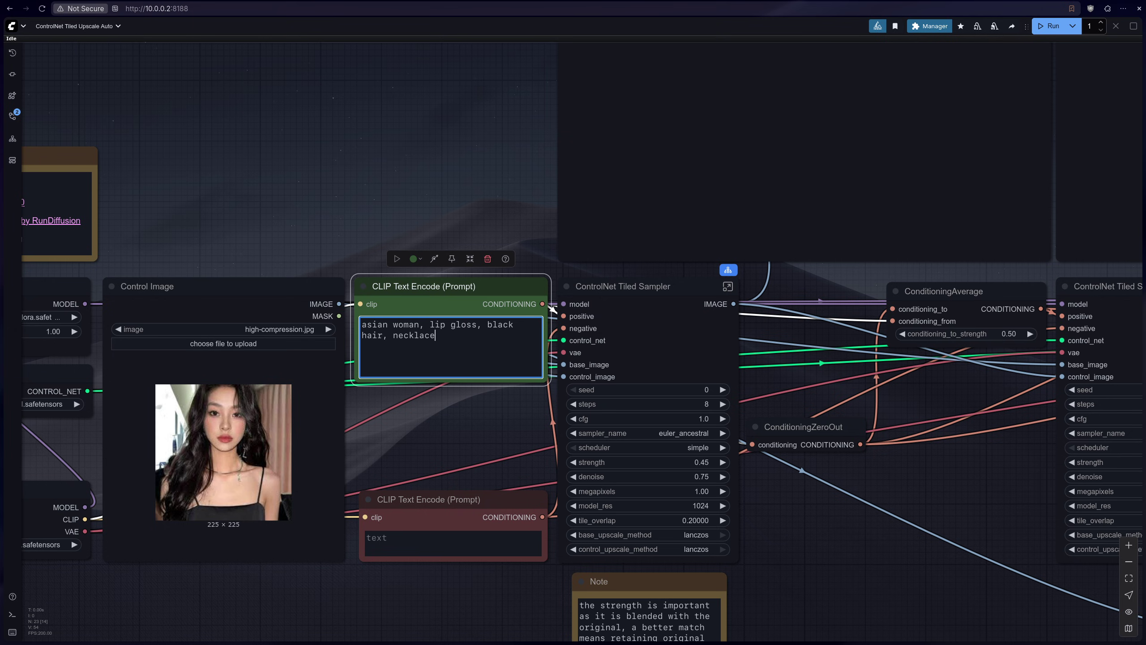
# Step: Bypass the middle and right Preview Image stages of the workflow
pyautogui.click(553, 308)
pyautogui.scroll(-3, 299, 218)
pyautogui.moveTo(299, 217); pyautogui.dragTo(269, 307)
pyautogui.scroll(-3, 269, 307)
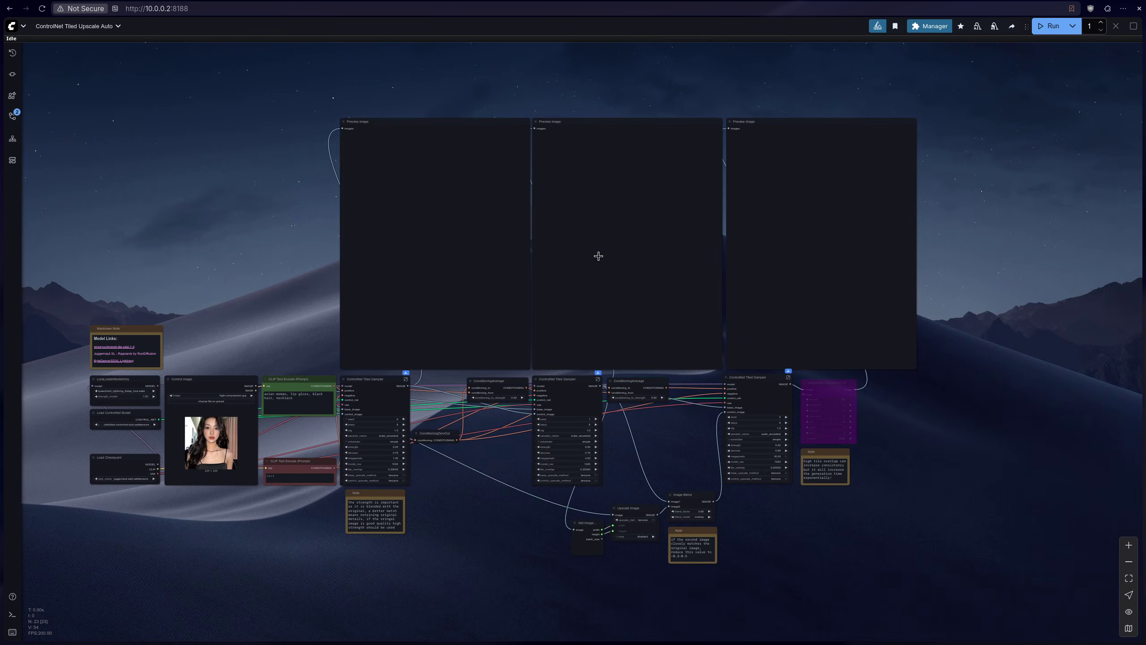
pyautogui.click(598, 256)
pyautogui.click(612, 104)
pyautogui.click(777, 123)
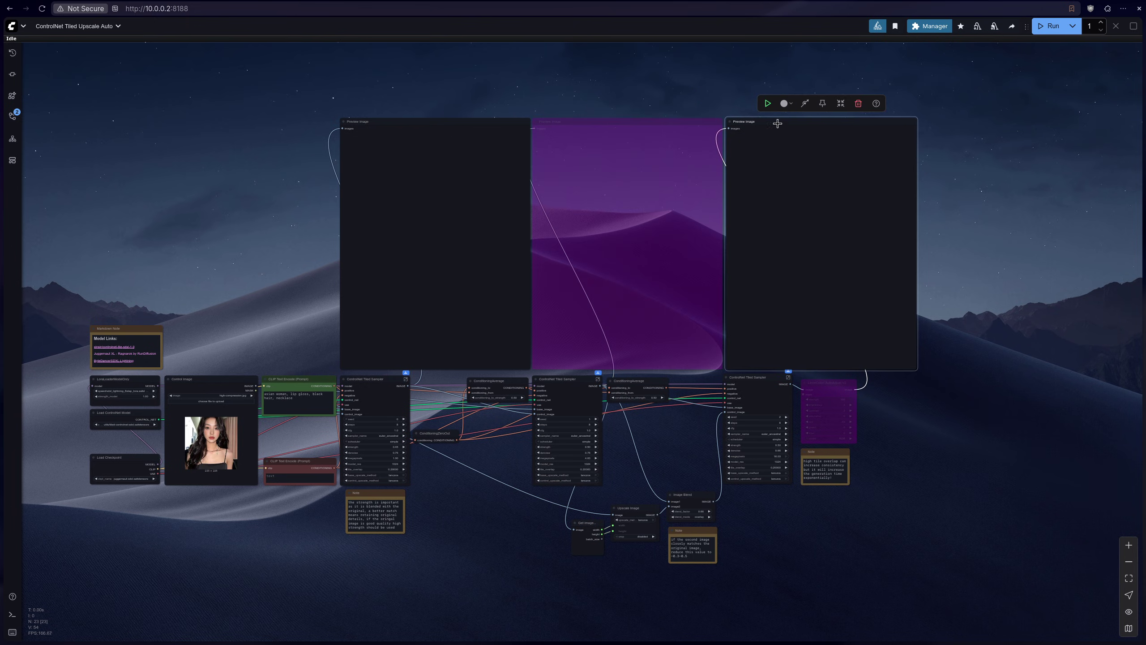
pyautogui.click(807, 107)
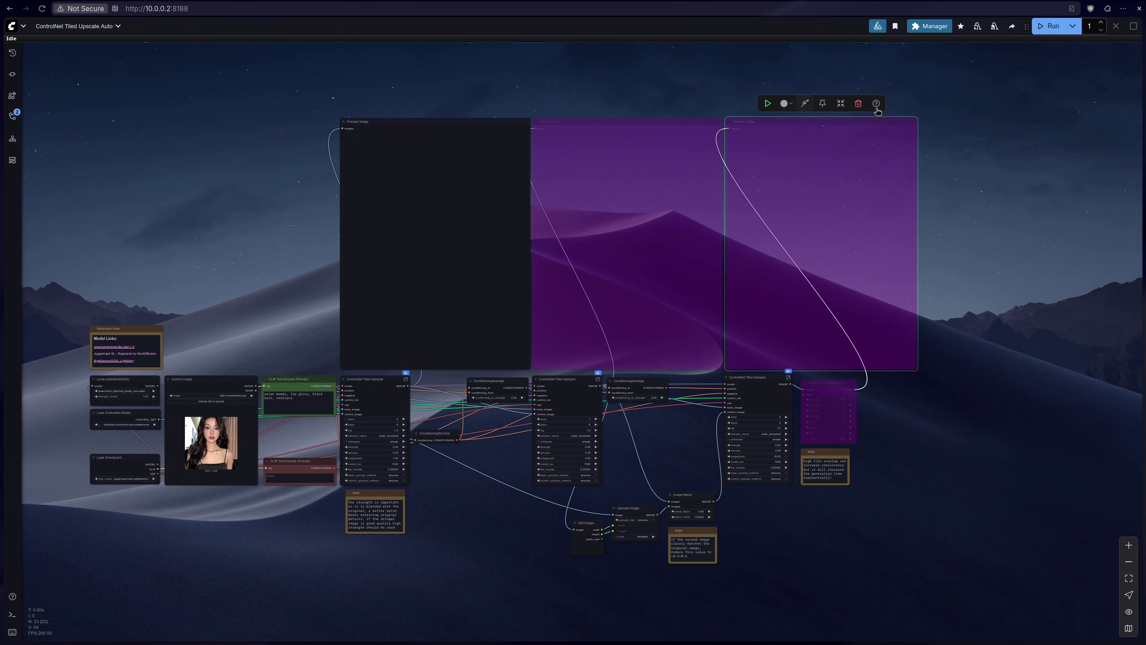
# Step: Run the first upscale pass and inspect the 1024 × 1024 result and sampler settings
pyautogui.click(1041, 27)
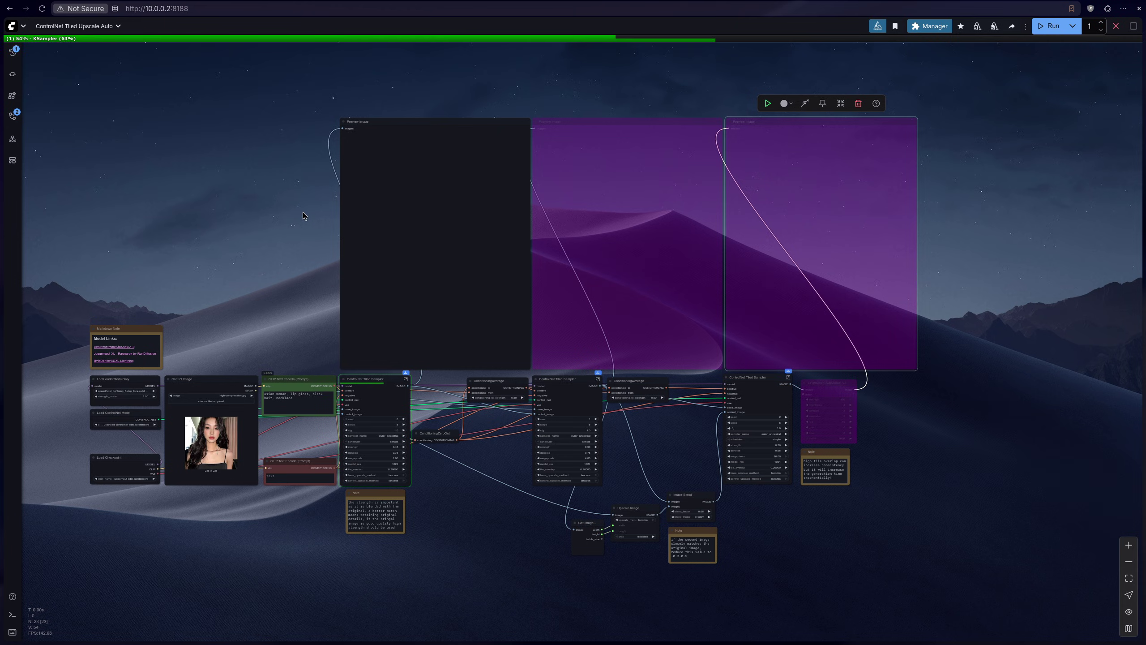
pyautogui.scroll(6, 303, 212)
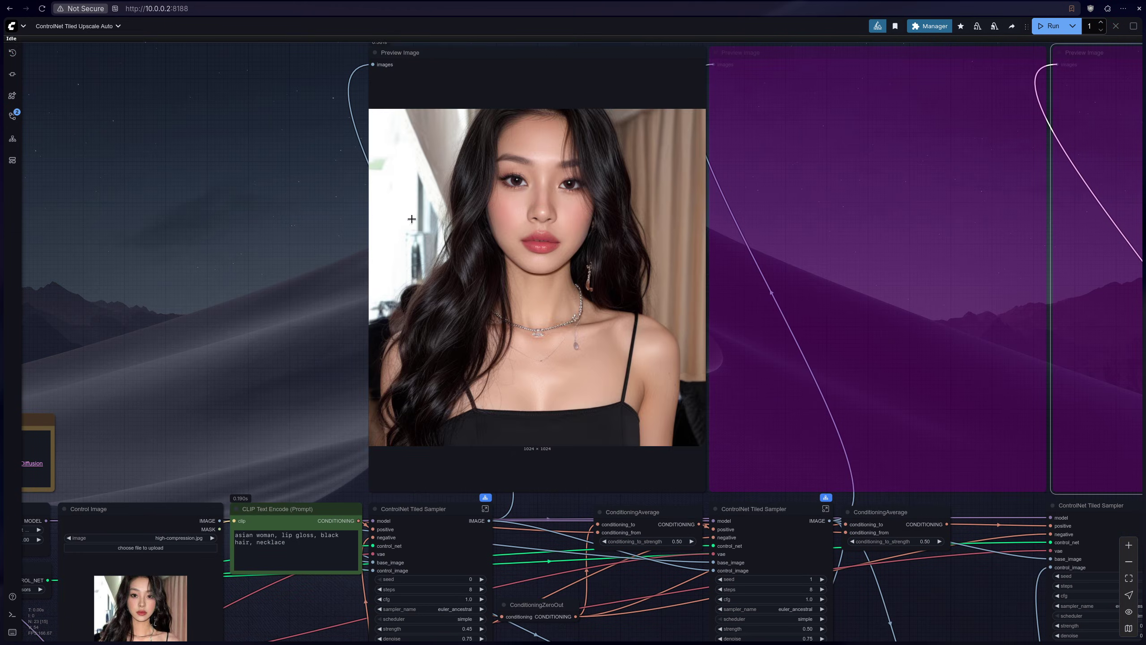
pyautogui.scroll(7, 556, 332)
pyautogui.scroll(-14, 517, 371)
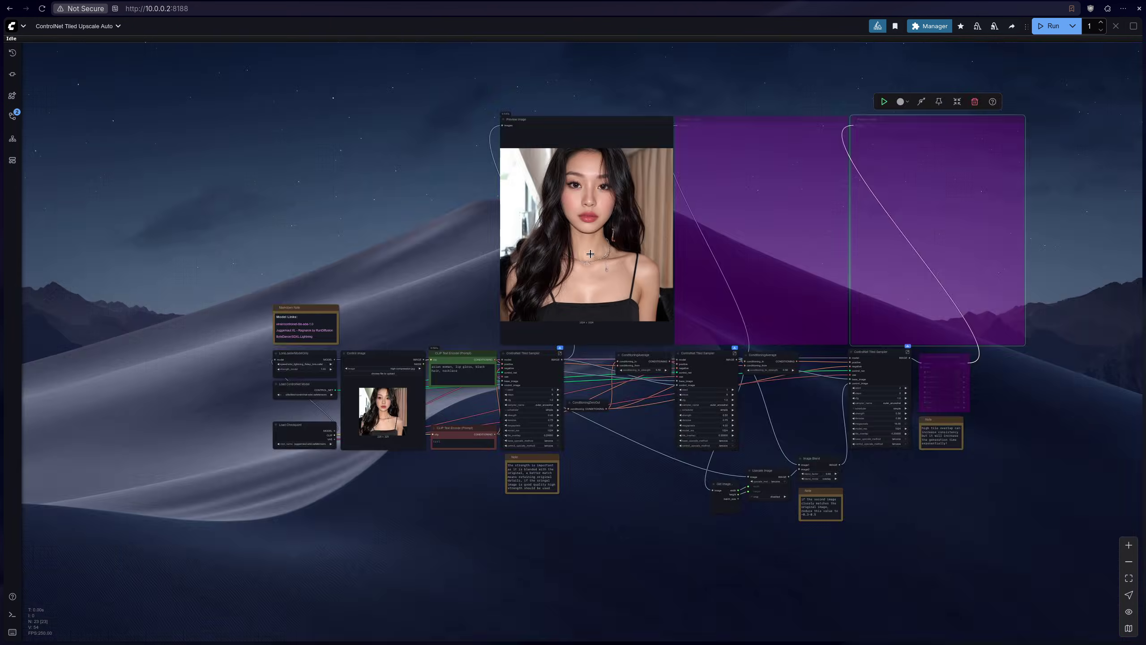
pyautogui.scroll(16, 431, 430)
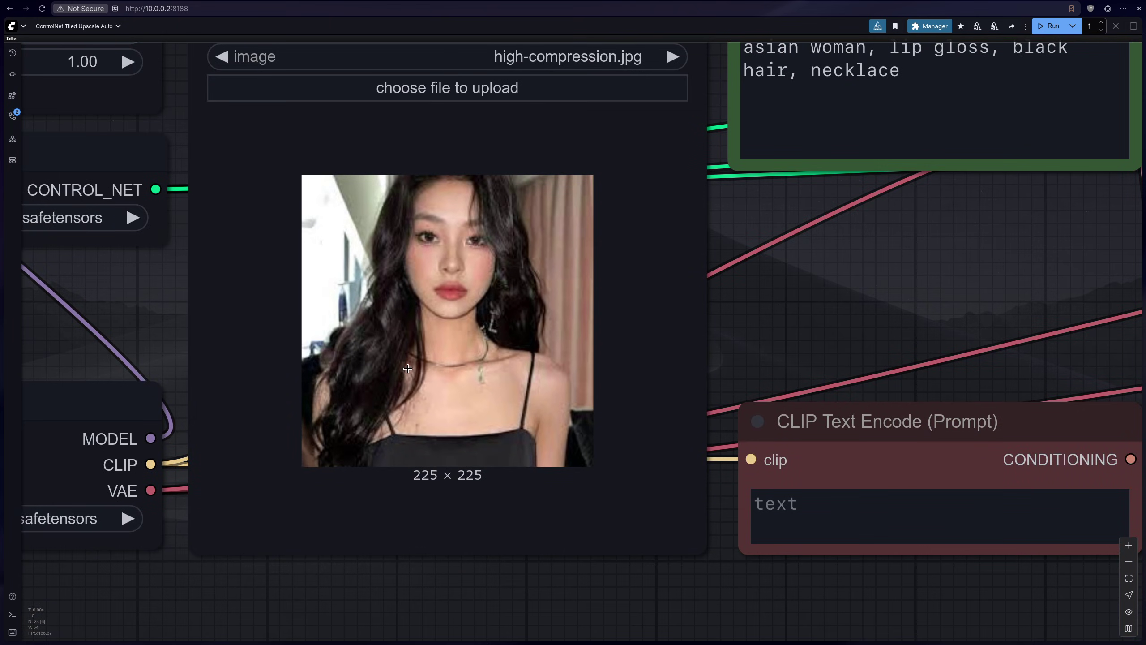
pyautogui.scroll(-8, 408, 368)
pyautogui.moveTo(444, 115); pyautogui.dragTo(336, 237)
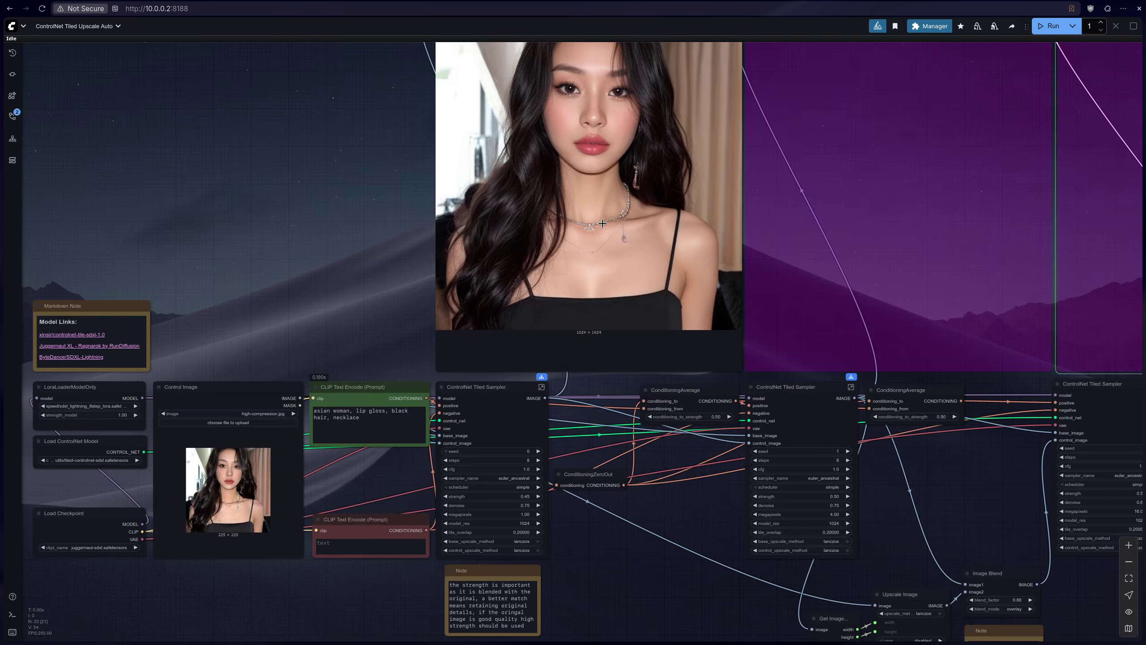
pyautogui.scroll(7, 614, 221)
pyautogui.scroll(-7, 578, 218)
# Step: Re-run the first pass with seed 1 and inspect the new 1024 × 1024 portrait
pyautogui.scroll(5, 469, 508)
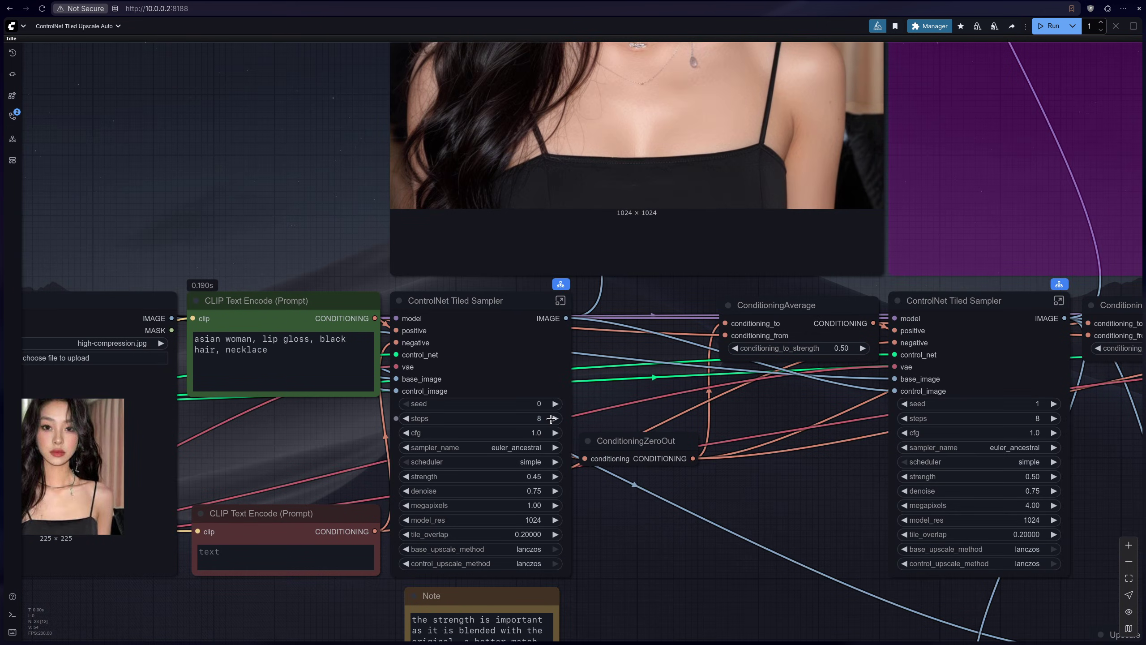
pyautogui.click(1045, 27)
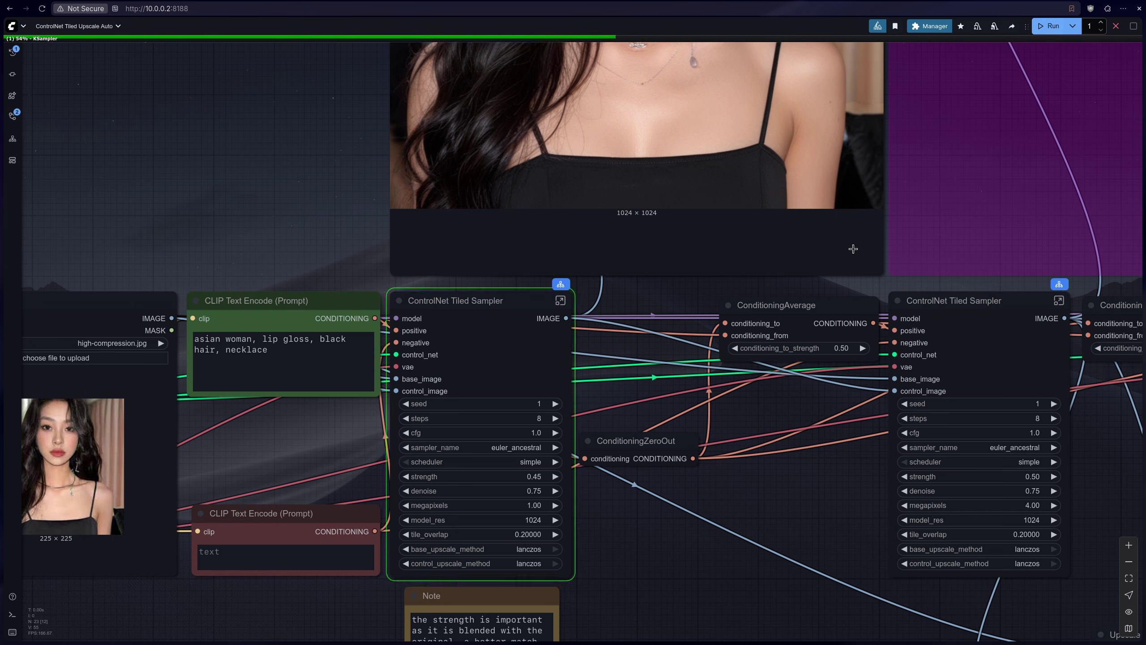
pyautogui.scroll(-5, 673, 440)
pyautogui.moveTo(334, 226); pyautogui.dragTo(299, 294)
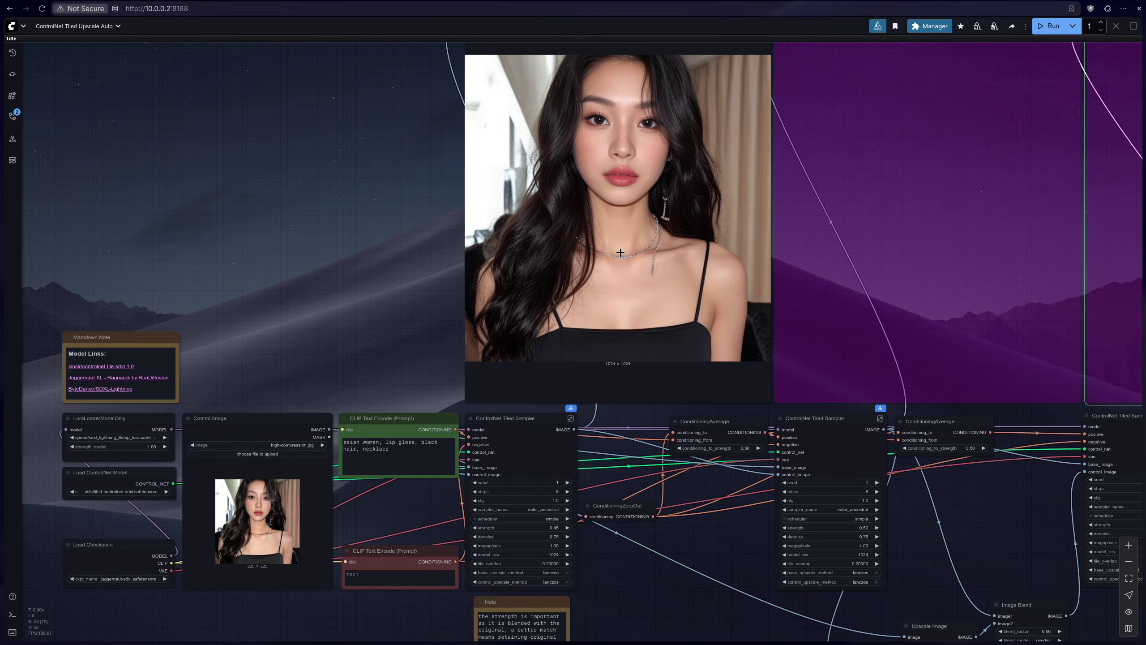
pyautogui.scroll(12, 621, 252)
pyautogui.scroll(-12, 672, 217)
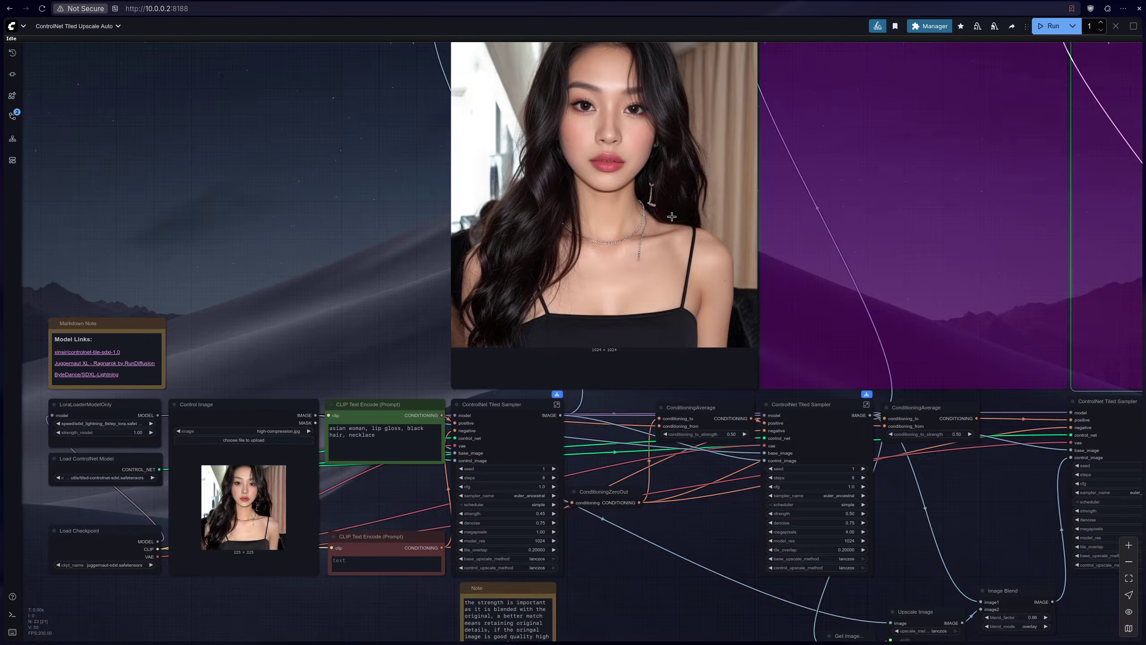
pyautogui.scroll(13, 269, 468)
pyautogui.scroll(-13, 162, 522)
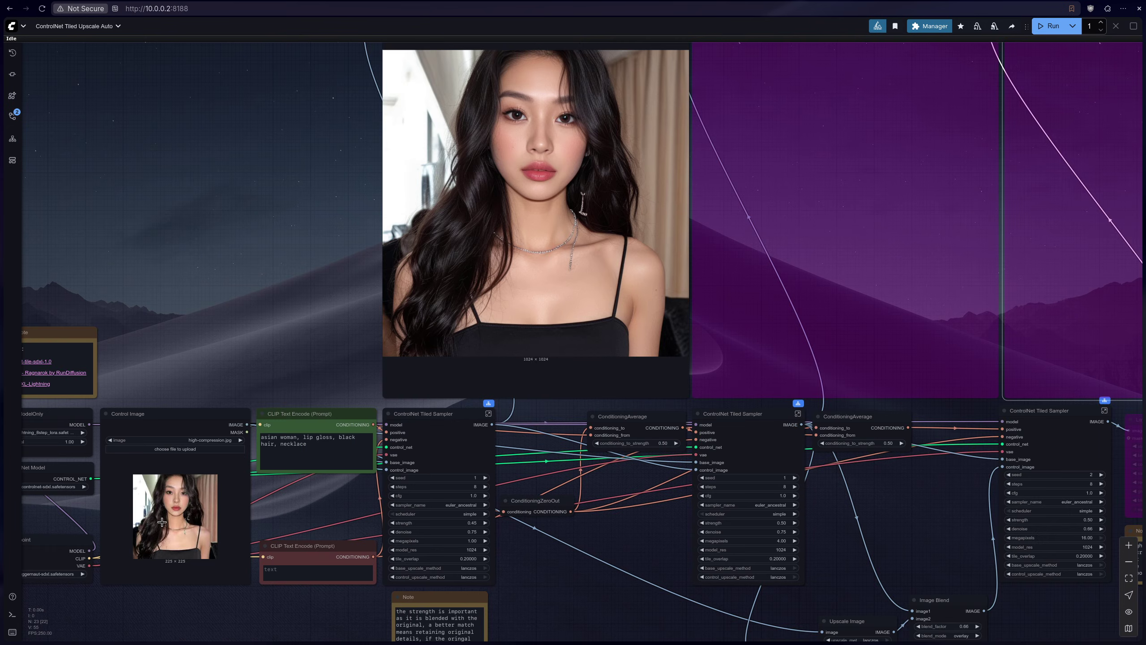
pyautogui.scroll(-4, 161, 522)
pyautogui.click(675, 278)
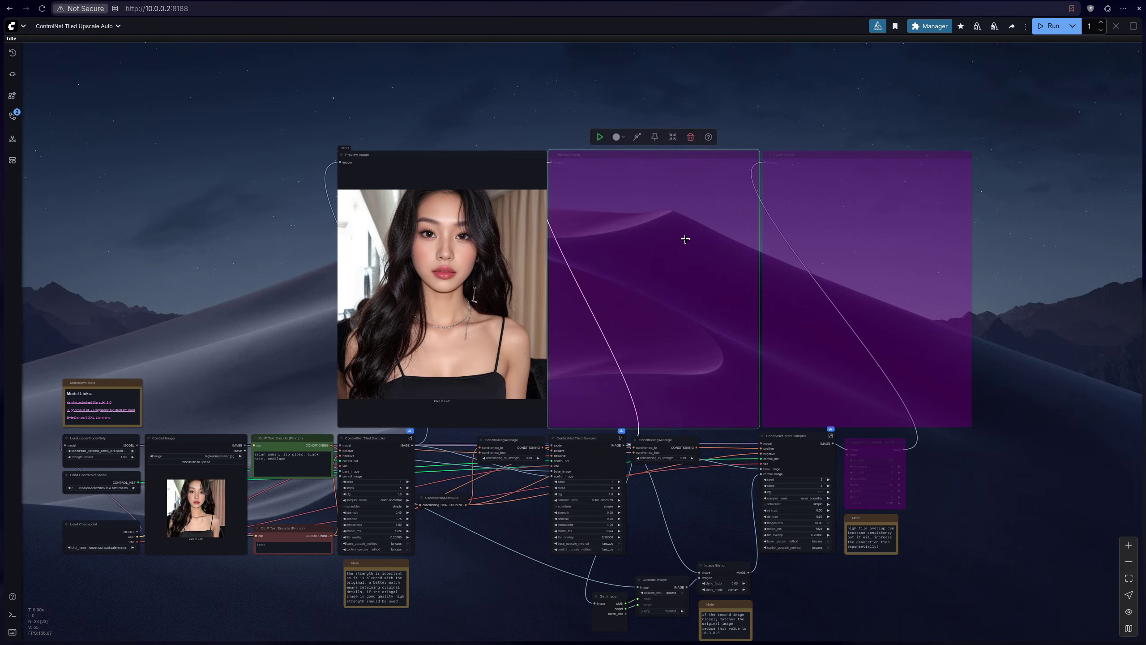
pyautogui.click(637, 136)
pyautogui.click(827, 183)
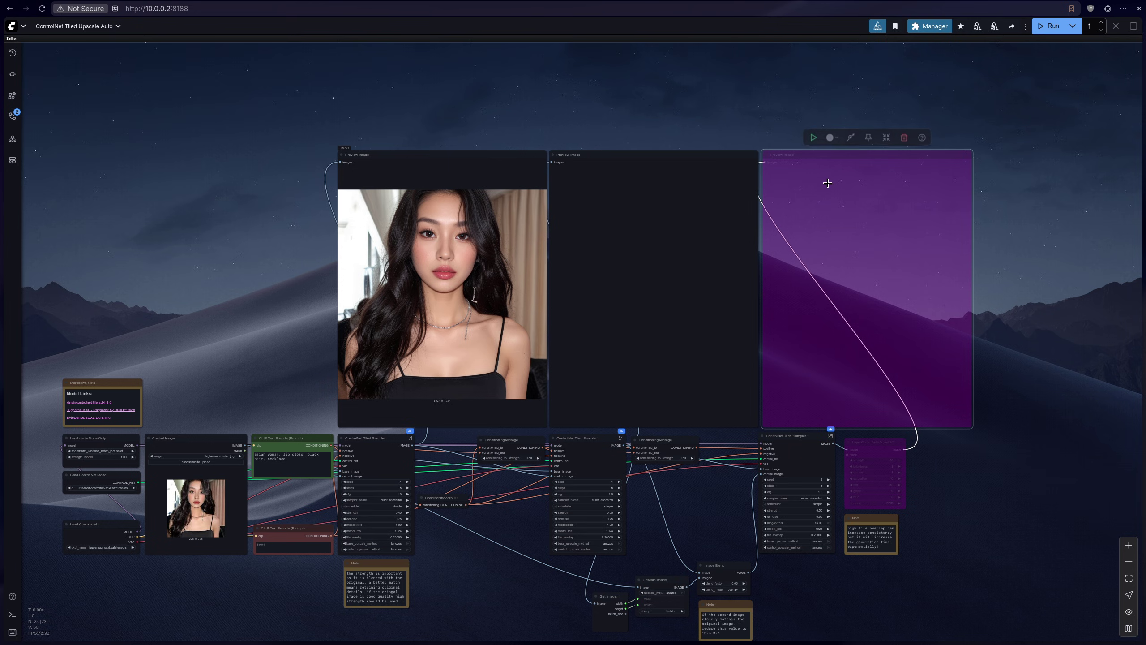
pyautogui.click(851, 138)
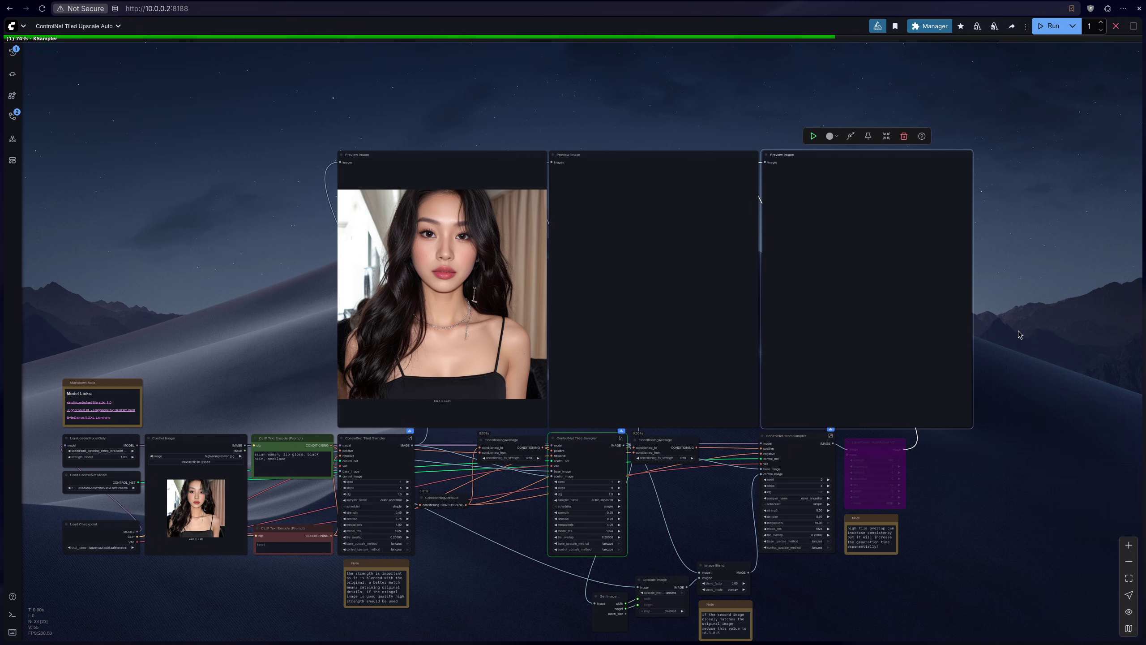
pyautogui.moveTo(1019, 334); pyautogui.dragTo(883, 288)
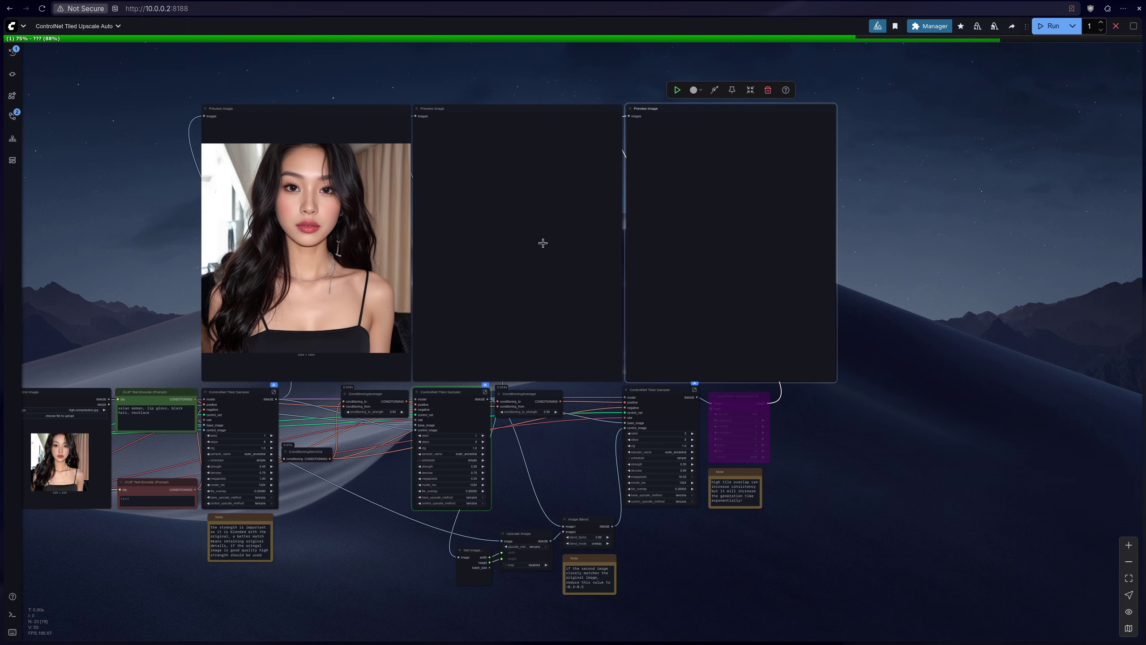
pyautogui.scroll(5, 462, 534)
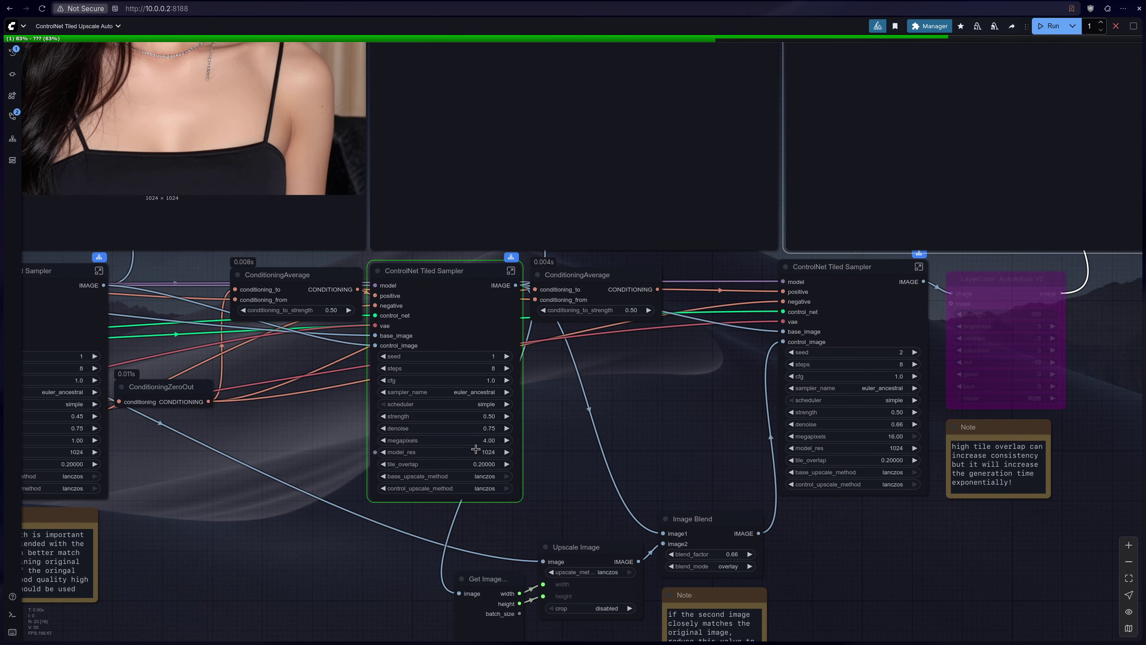
pyautogui.scroll(6, 882, 458)
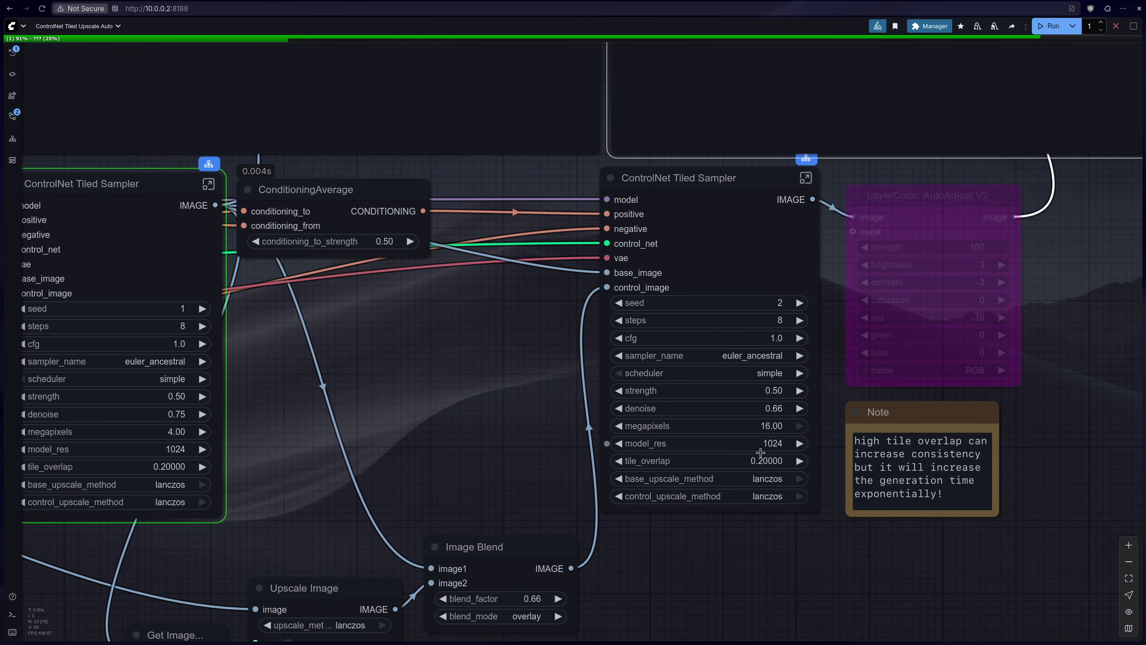
pyautogui.scroll(-5, 693, 434)
pyautogui.scroll(-5, 694, 435)
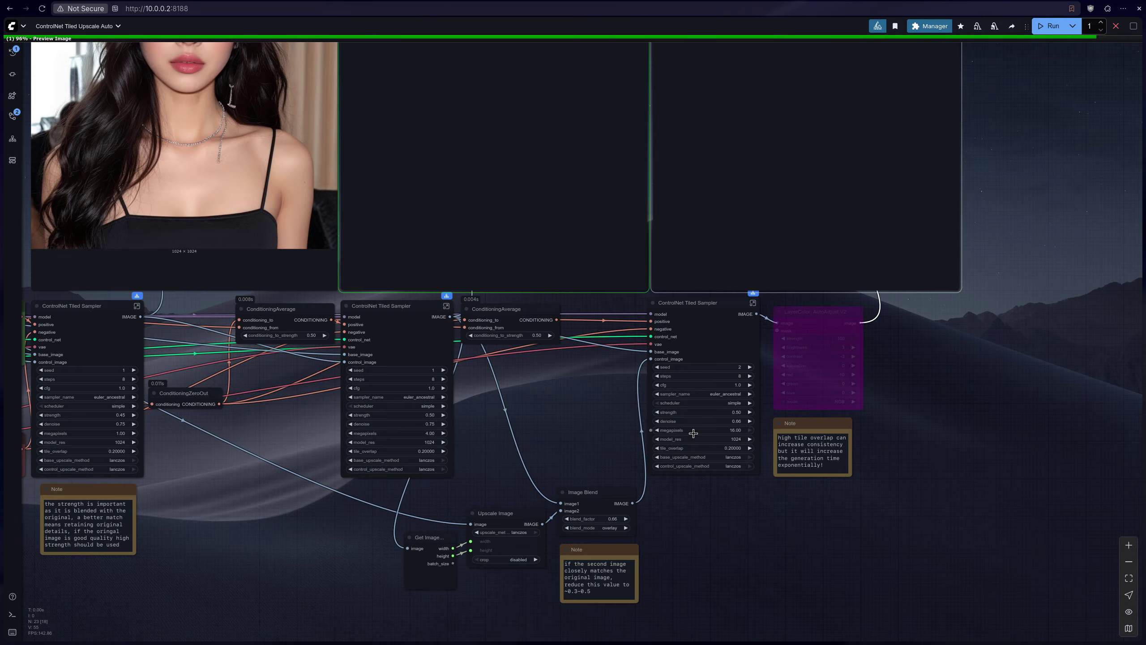
pyautogui.scroll(2, 695, 436)
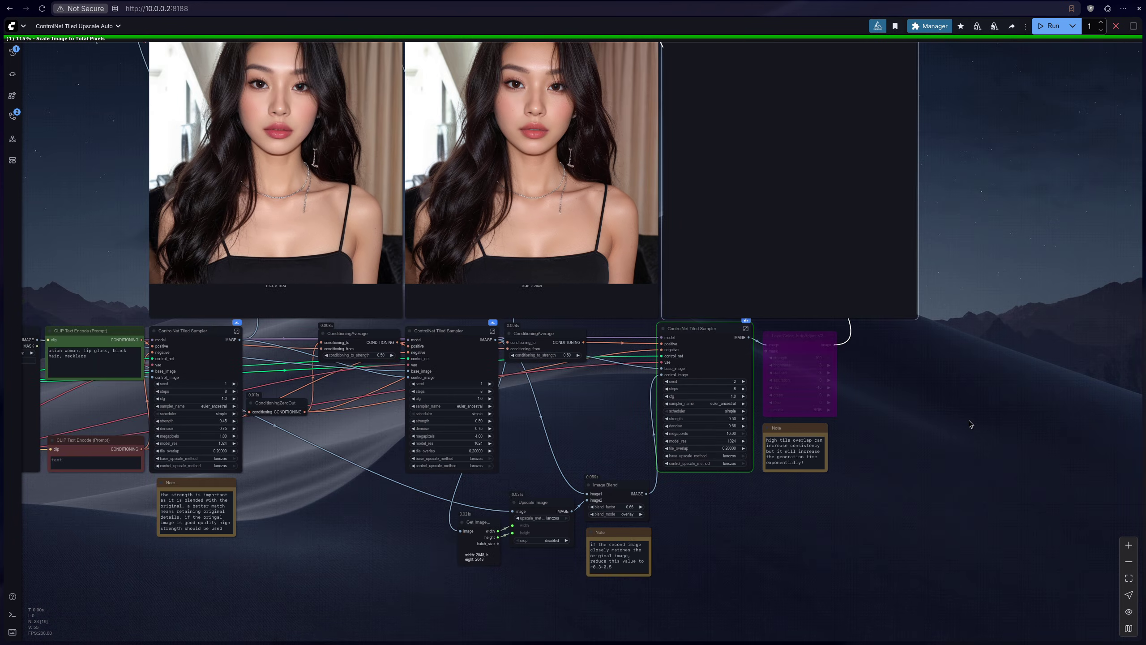
pyautogui.moveTo(967, 422); pyautogui.dragTo(953, 511)
pyautogui.scroll(8, 491, 187)
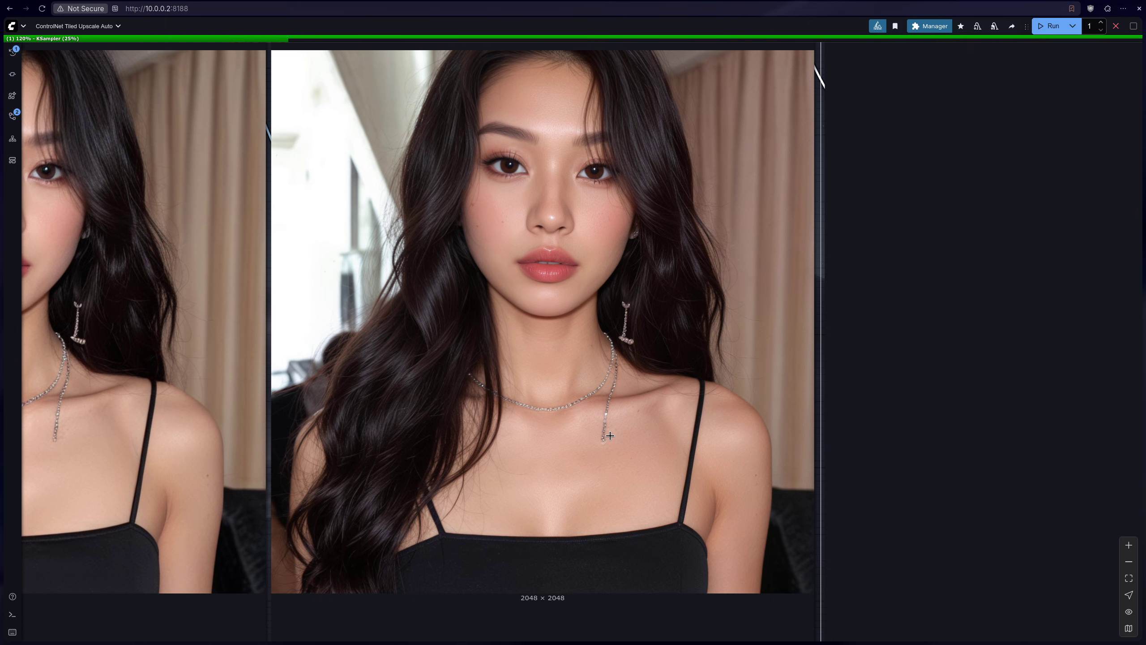
pyautogui.scroll(8, 606, 407)
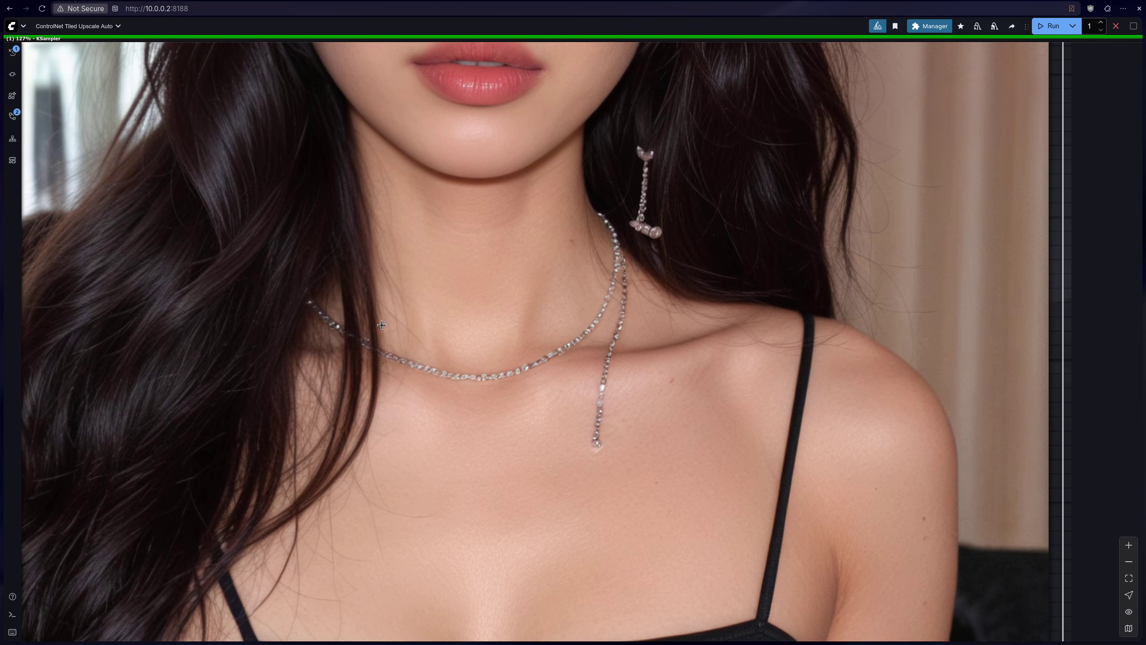
pyautogui.scroll(-12, 381, 325)
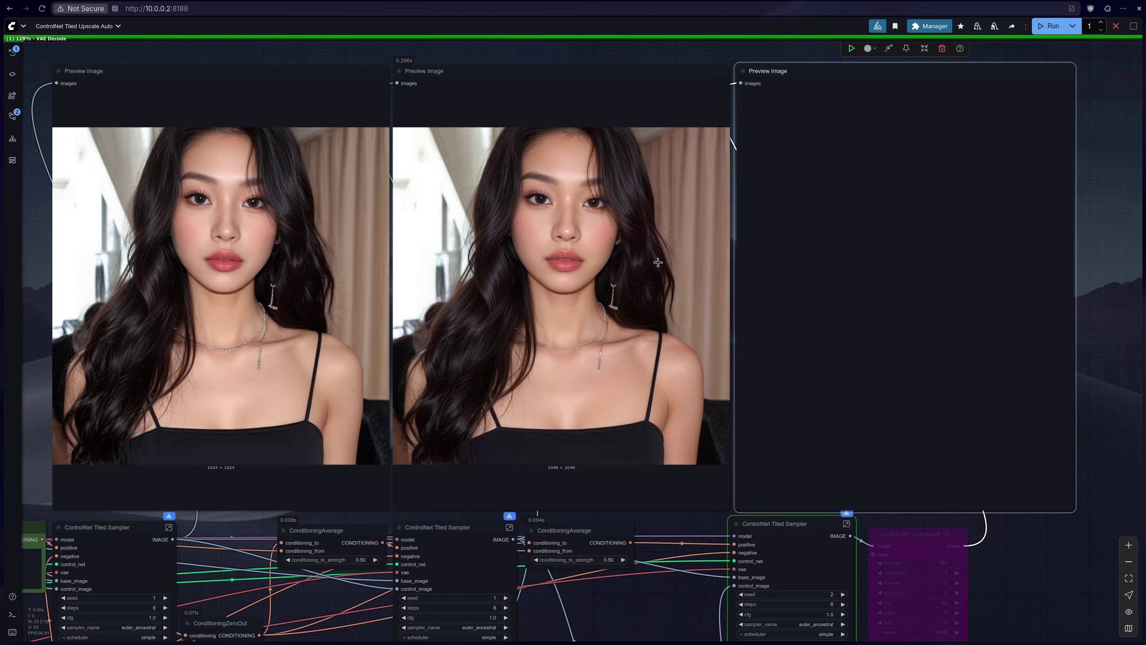
pyautogui.scroll(-7, 658, 263)
pyautogui.scroll(14, 421, 288)
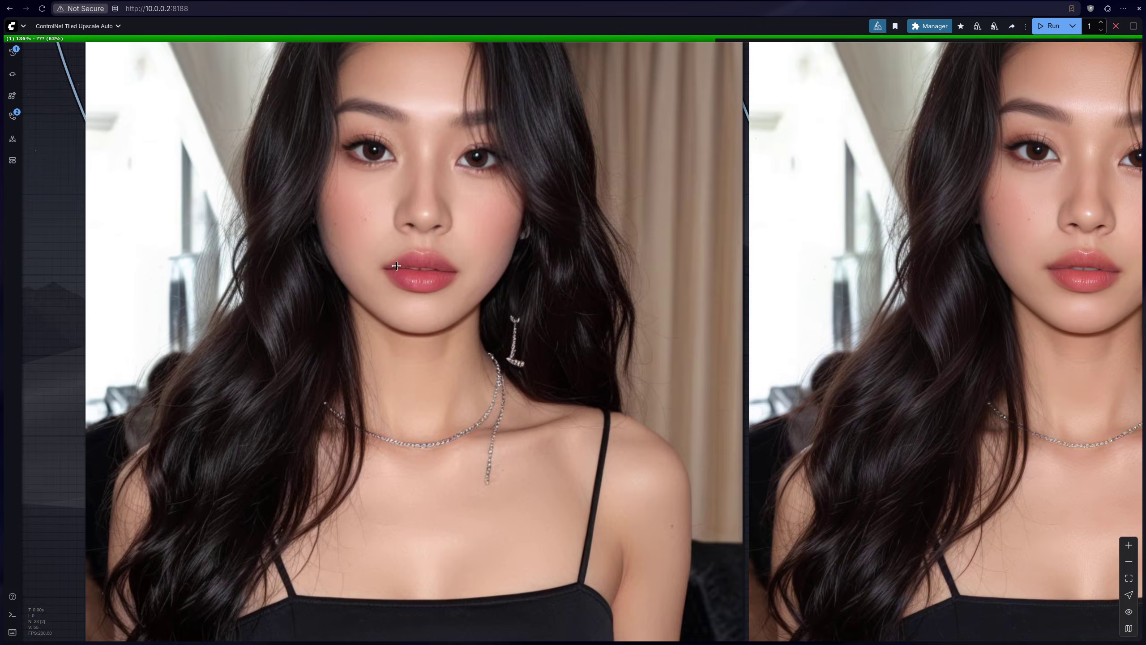
pyautogui.scroll(5, 396, 266)
pyautogui.scroll(-18, 462, 266)
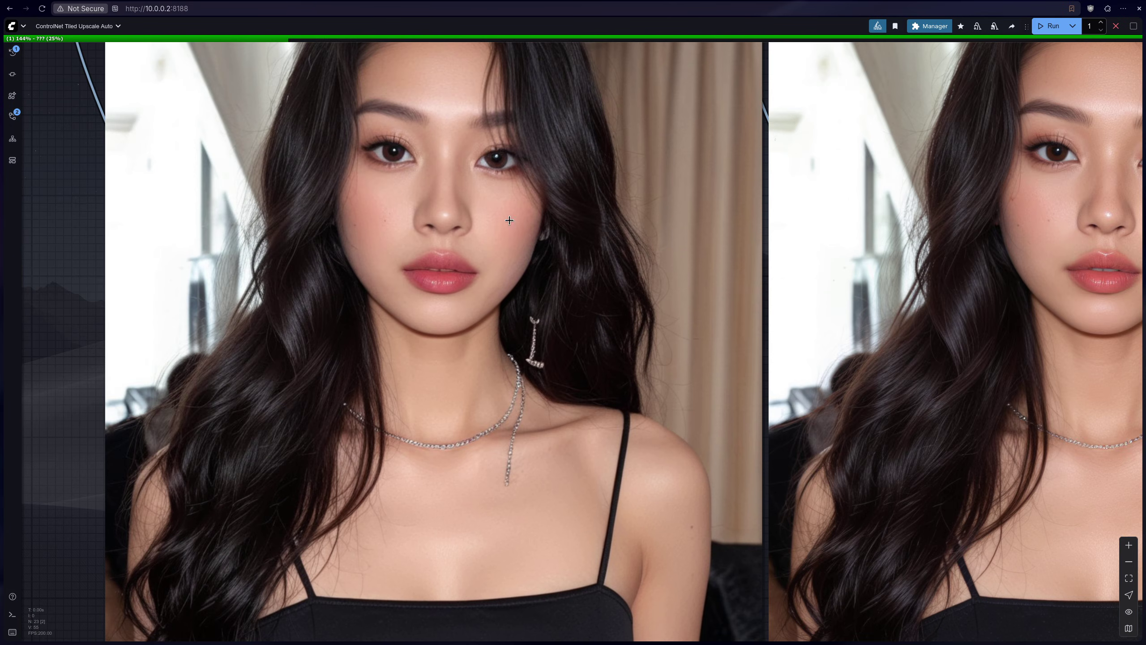
pyautogui.scroll(13, 384, 434)
pyautogui.scroll(15, 414, 450)
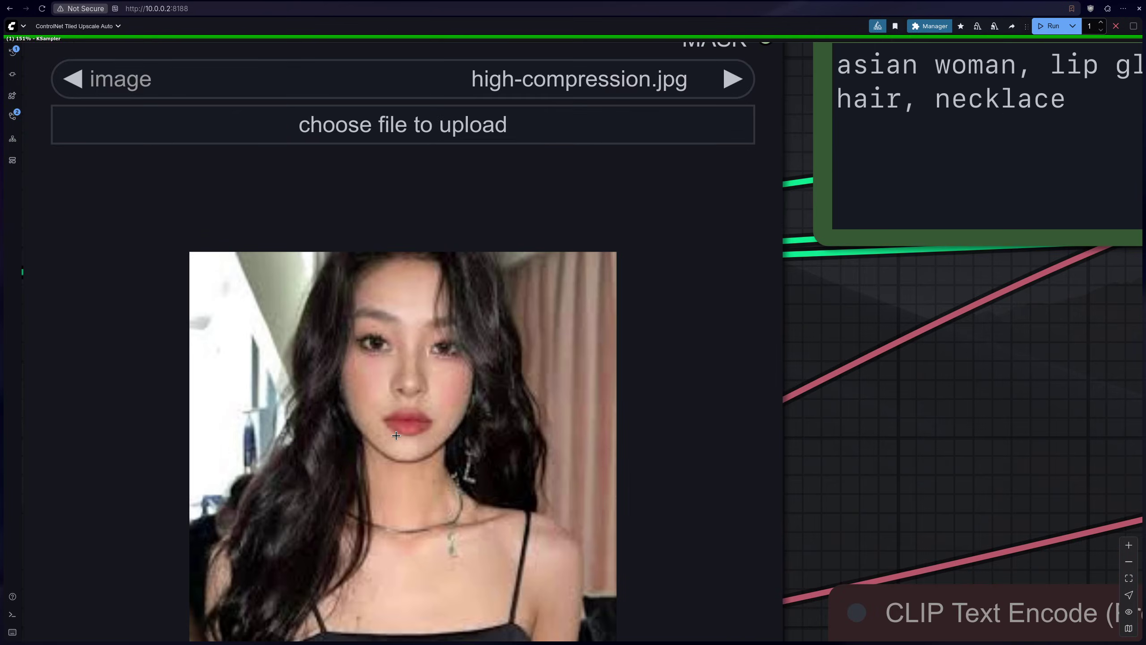
pyautogui.scroll(-15, 396, 425)
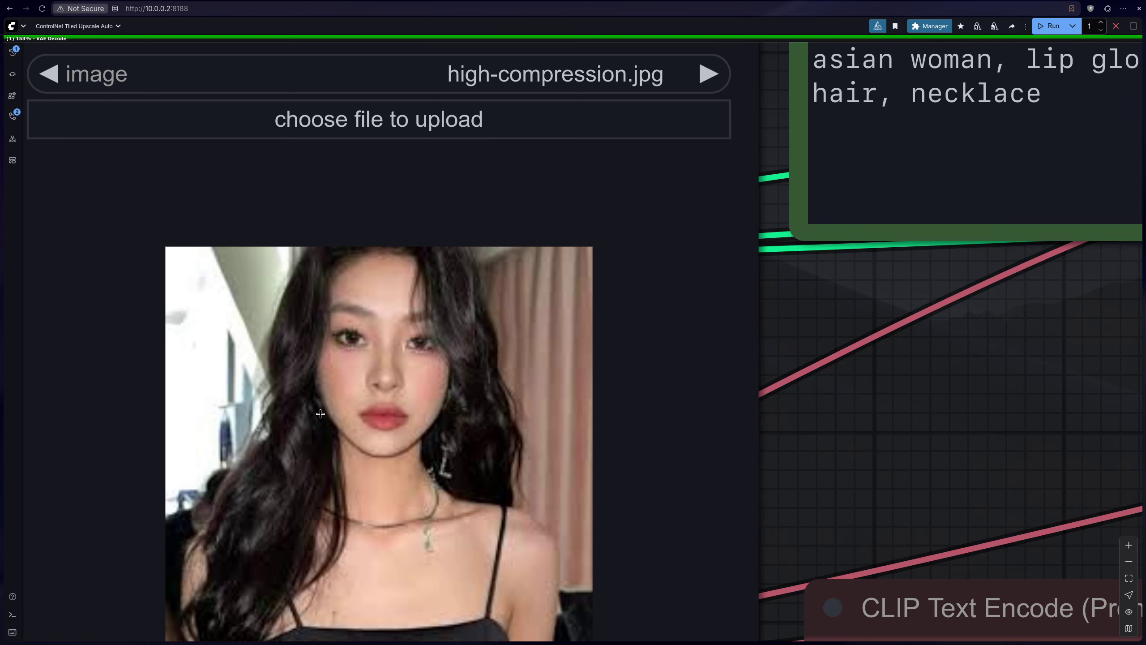
pyautogui.scroll(6, 554, 384)
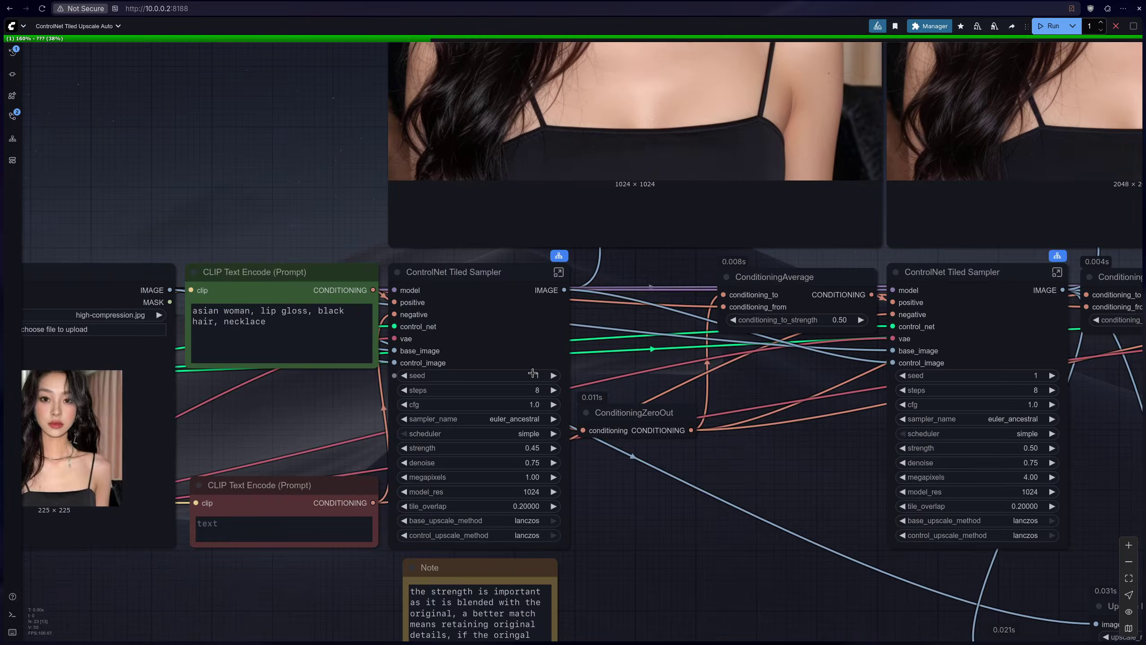
pyautogui.scroll(-3, 468, 326)
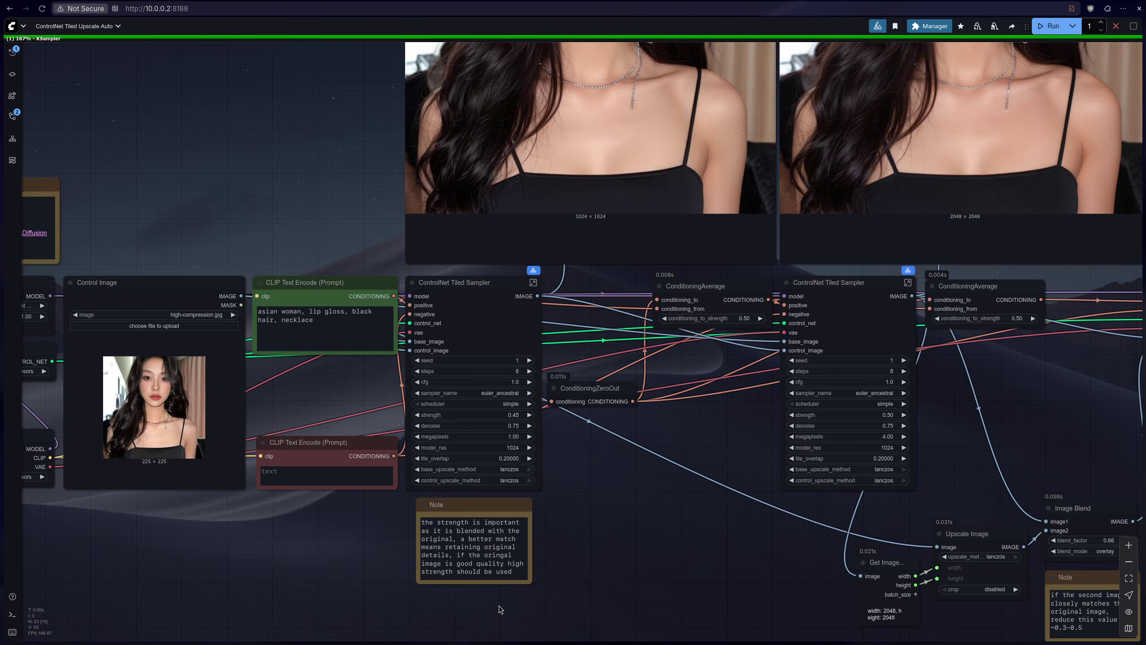
pyautogui.scroll(8, 499, 606)
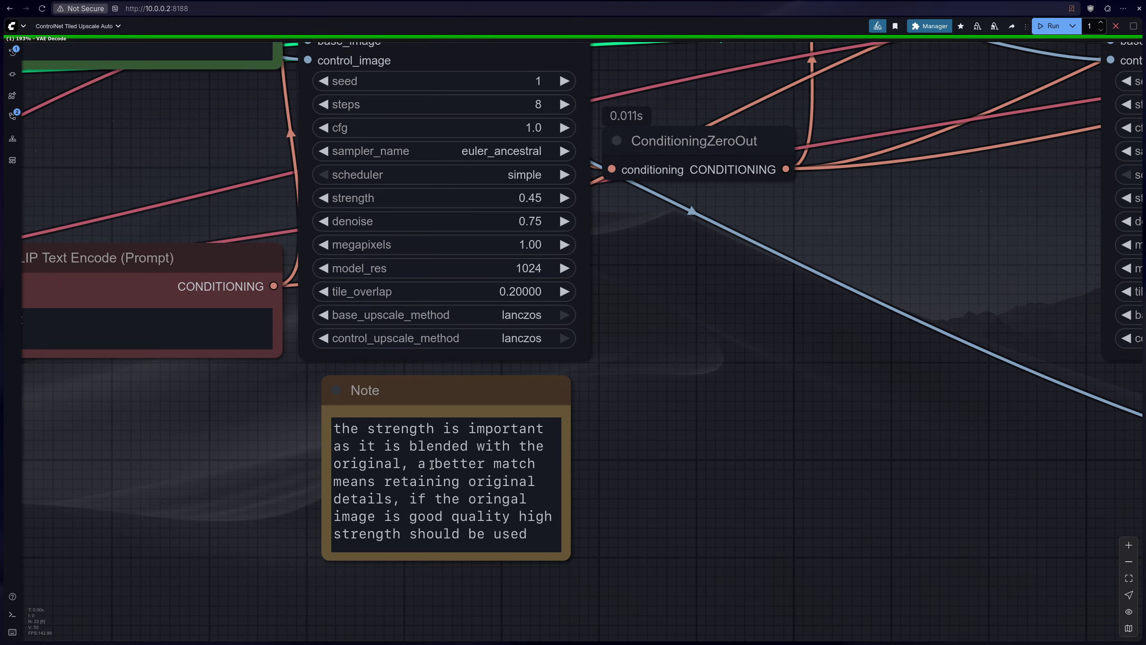
pyautogui.scroll(-10, 432, 464)
pyautogui.scroll(9, 428, 495)
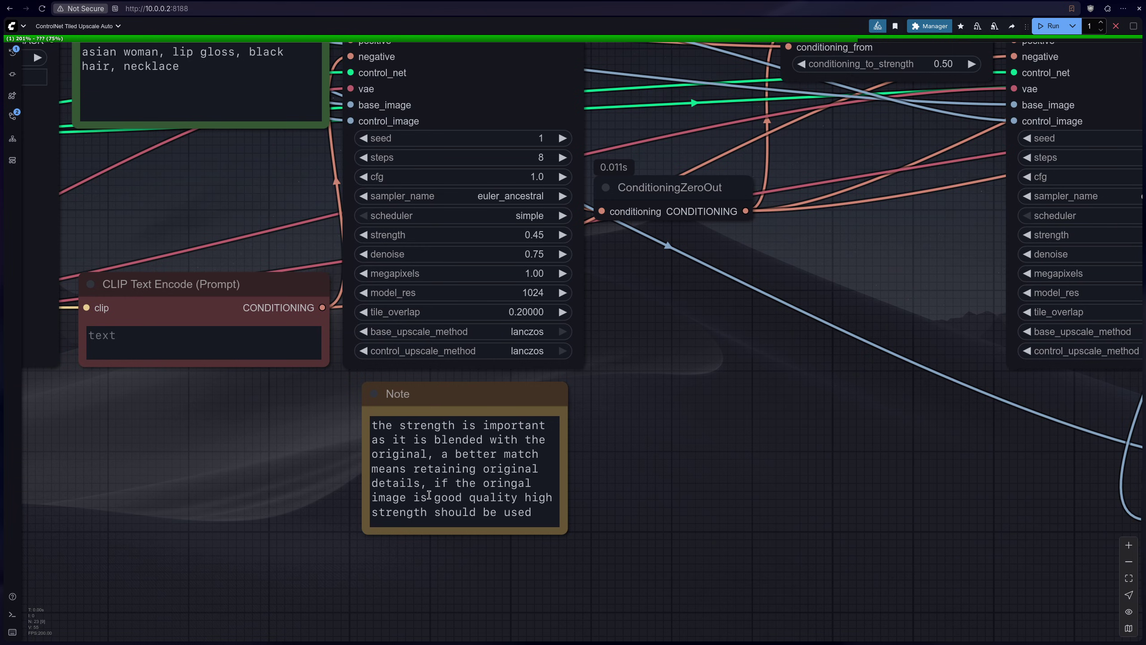
pyautogui.scroll(-4, 429, 494)
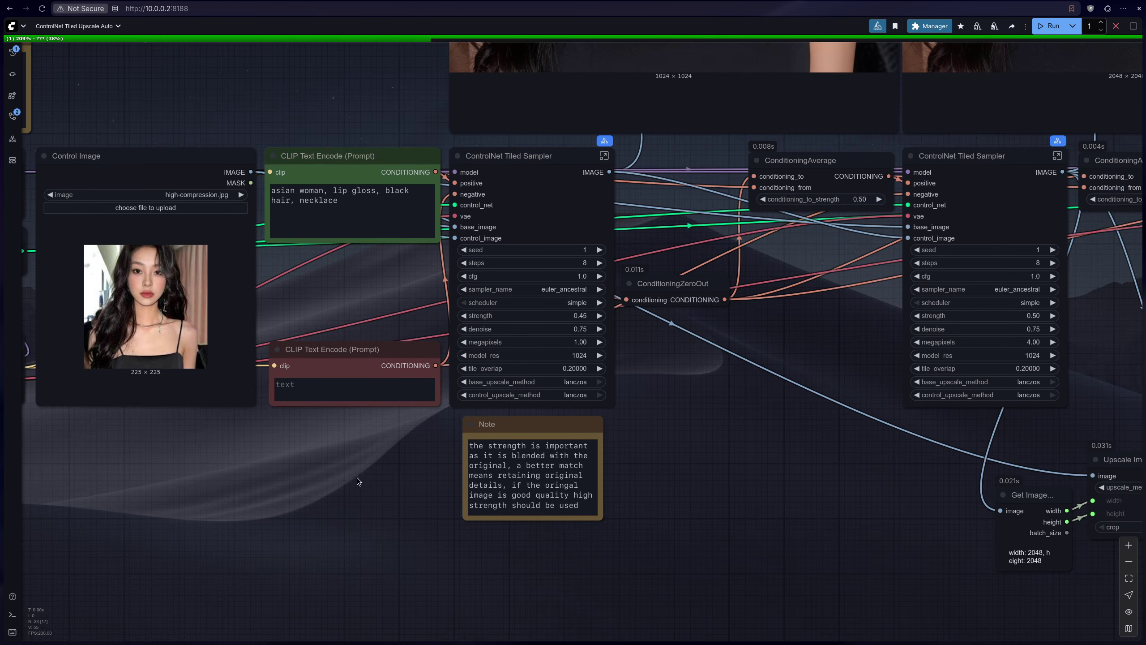
pyautogui.scroll(-6, 389, 540)
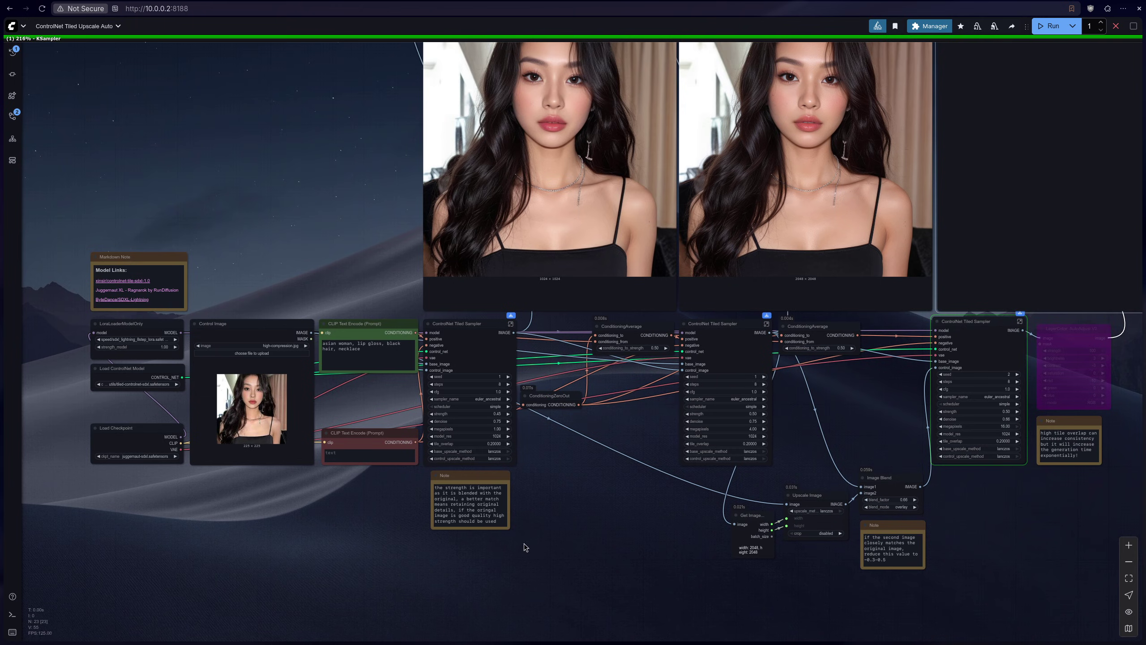
pyautogui.scroll(10, 228, 445)
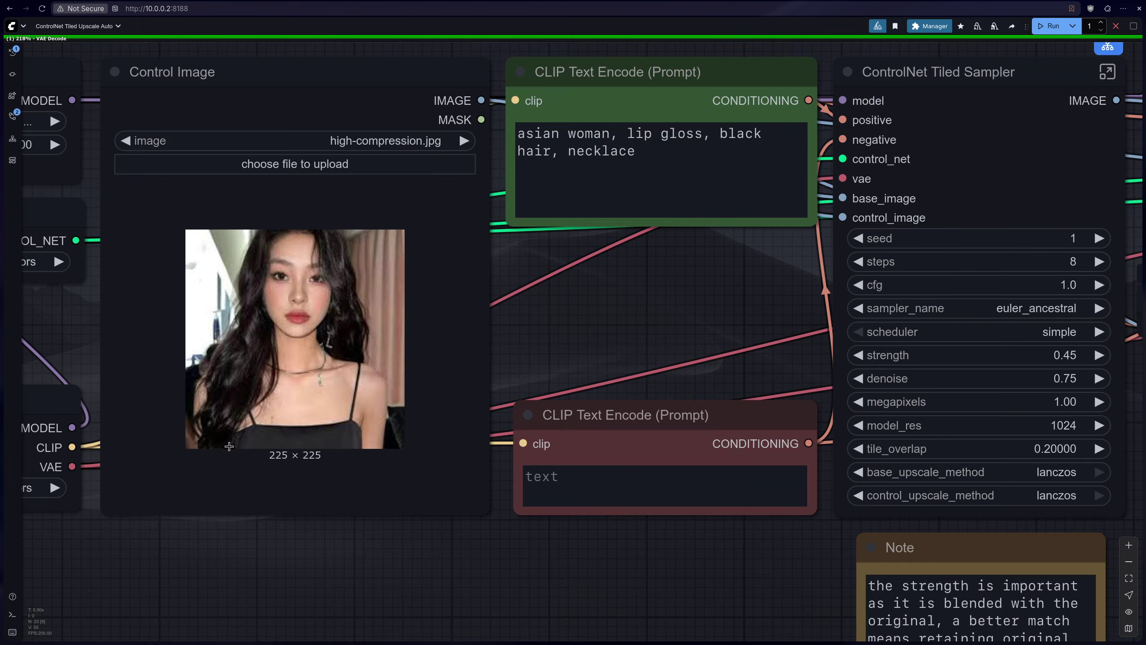
pyautogui.scroll(-5, 229, 446)
pyautogui.scroll(10, 290, 520)
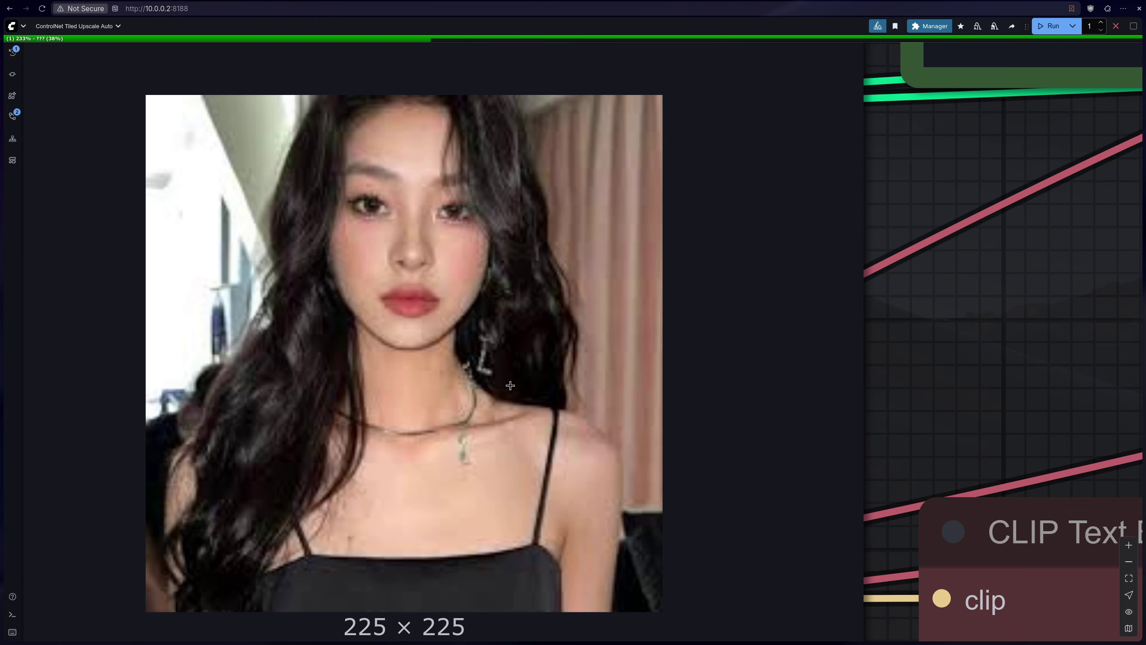
pyautogui.scroll(-15, 183, 440)
pyautogui.scroll(-5, 183, 439)
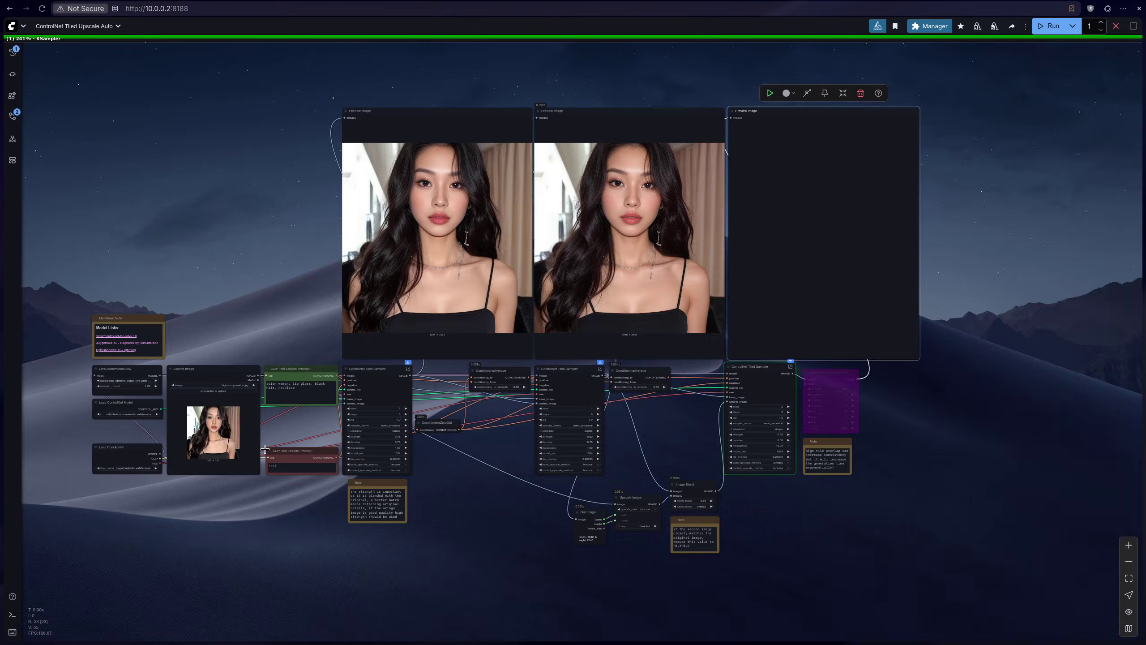
pyautogui.scroll(7, 440, 261)
pyautogui.scroll(-5, 356, 476)
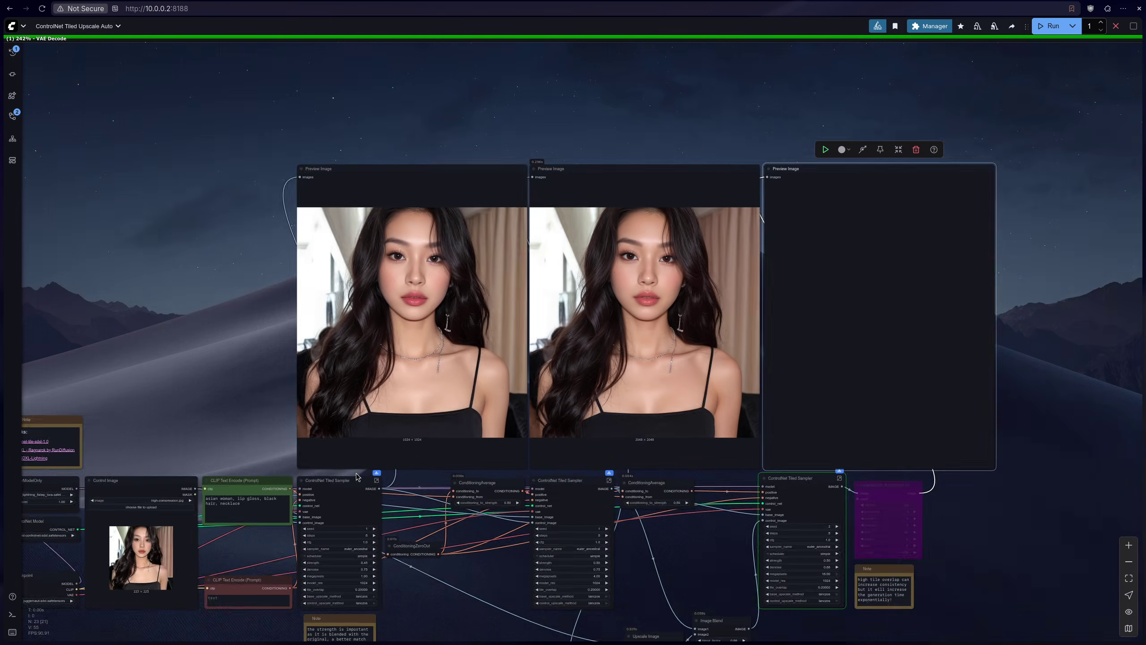
pyautogui.scroll(-1, 356, 476)
pyautogui.moveTo(416, 600); pyautogui.dragTo(445, 565)
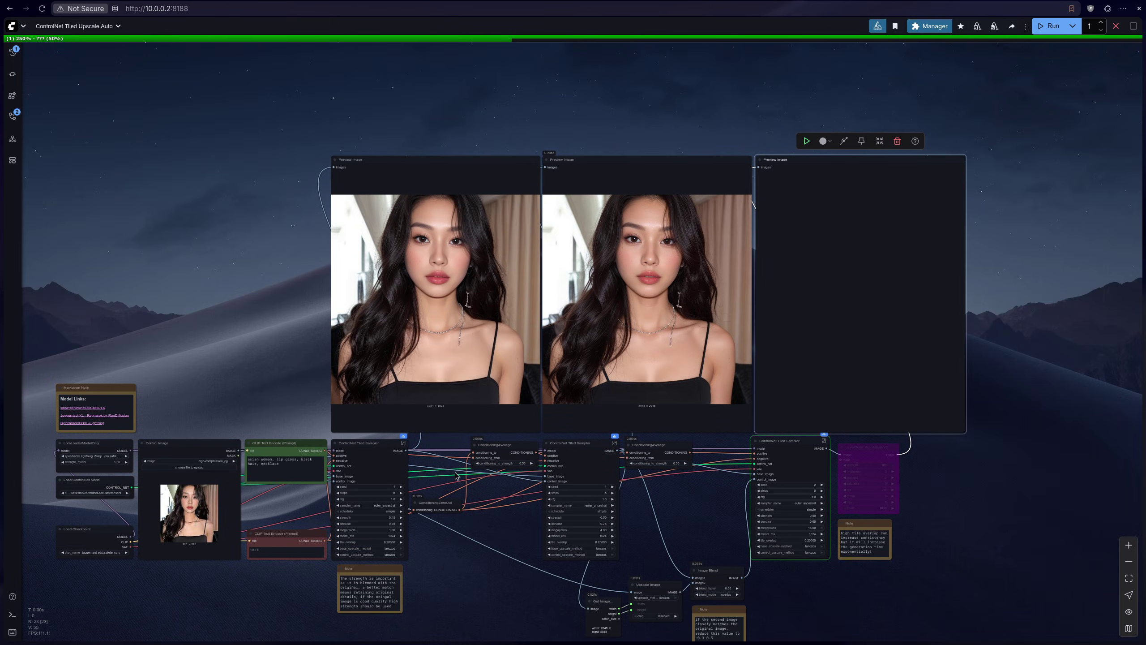
pyautogui.scroll(8, 426, 247)
pyautogui.scroll(-8, 492, 196)
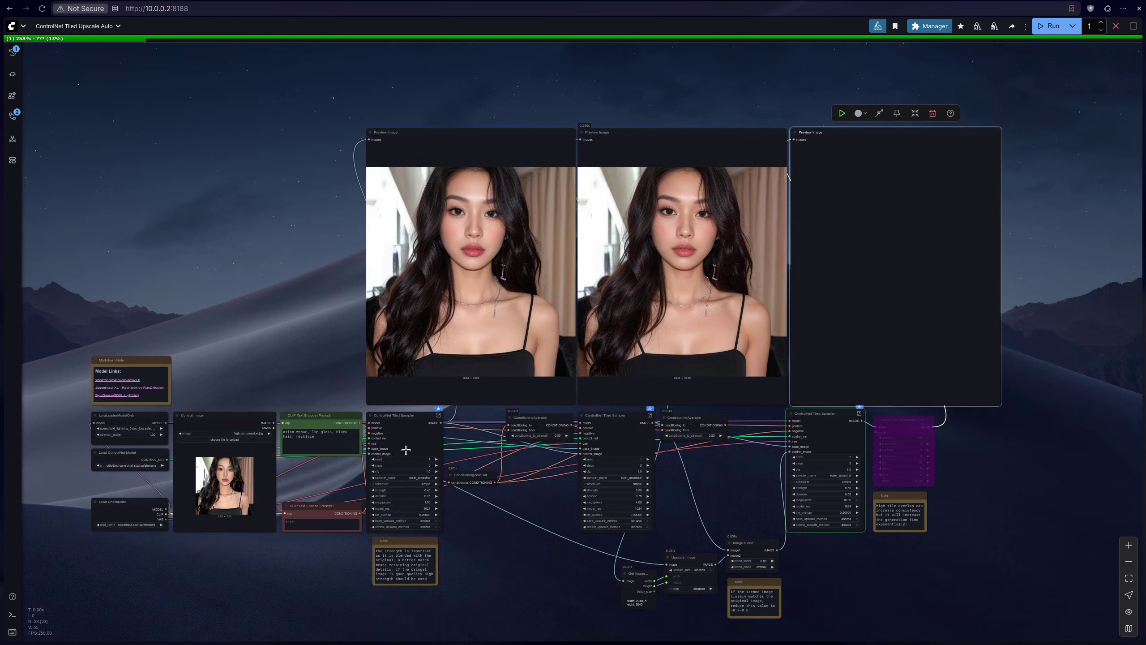
pyautogui.scroll(12, 417, 467)
pyautogui.scroll(-10, 417, 472)
pyautogui.scroll(-2, 460, 257)
pyautogui.scroll(8, 460, 256)
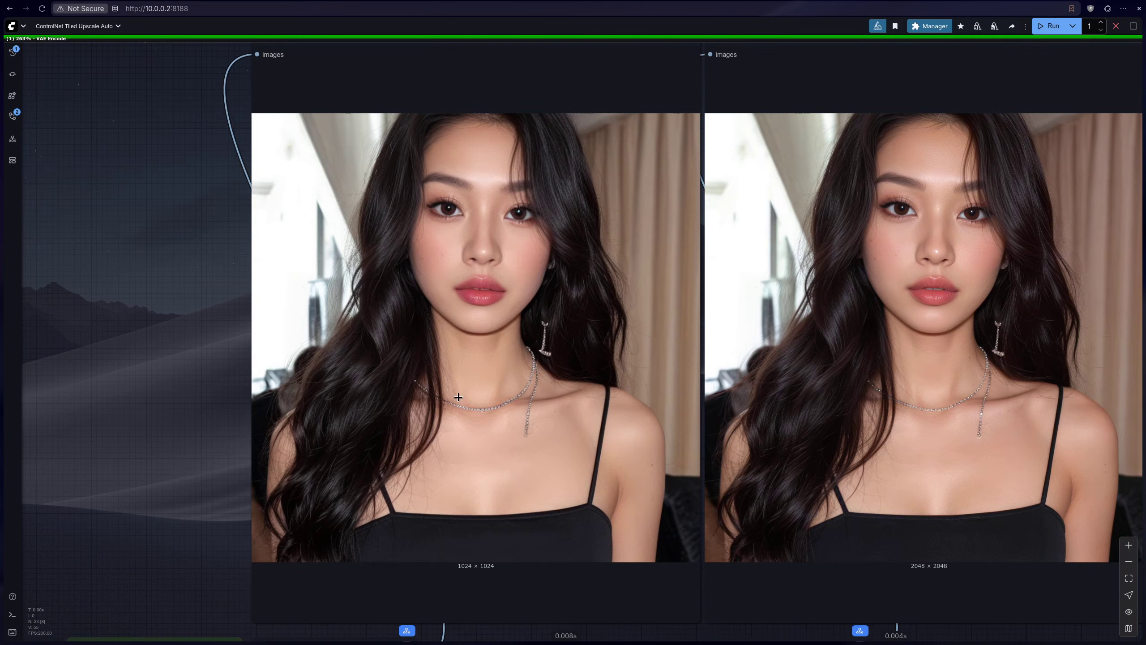
pyautogui.scroll(-3, 330, 318)
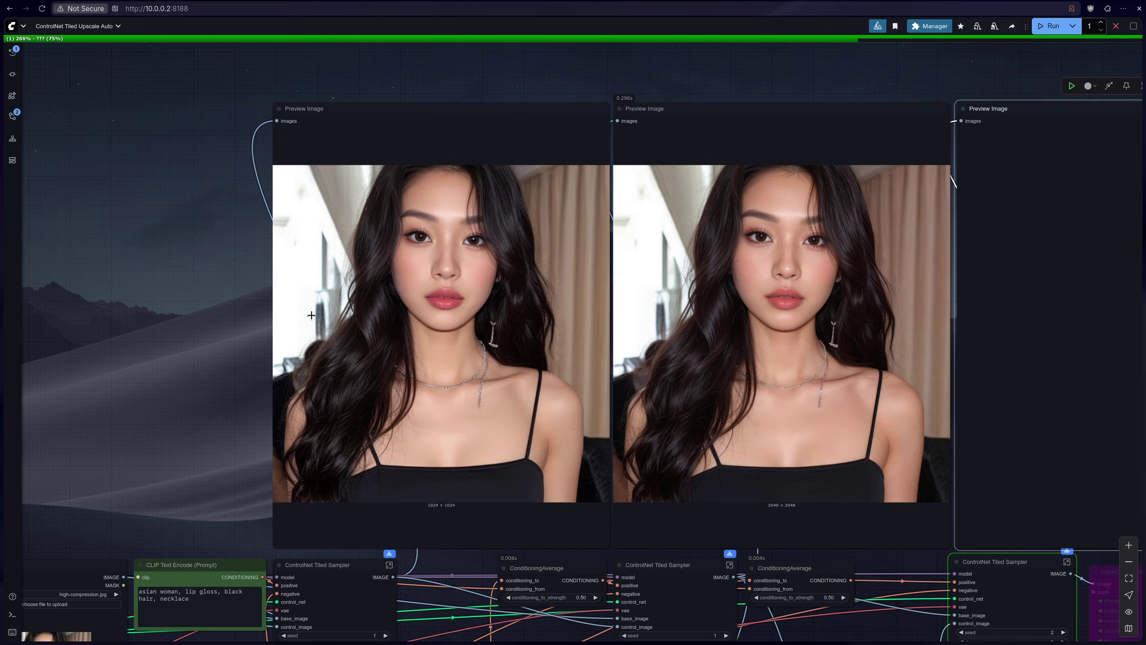
pyautogui.scroll(-5, 316, 311)
pyautogui.scroll(-3, 317, 311)
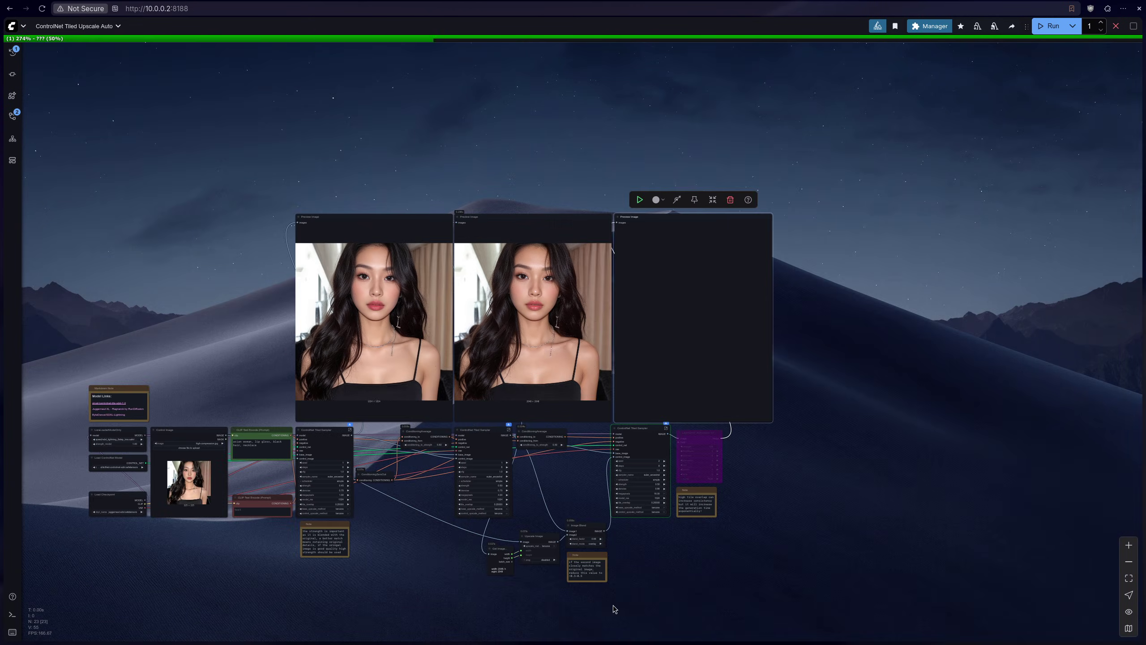
# Step: Zoom around the Image Blend, Upscale Image and Note nodes, then view all three previews
pyautogui.scroll(12, 564, 591)
pyautogui.scroll(-7, 564, 588)
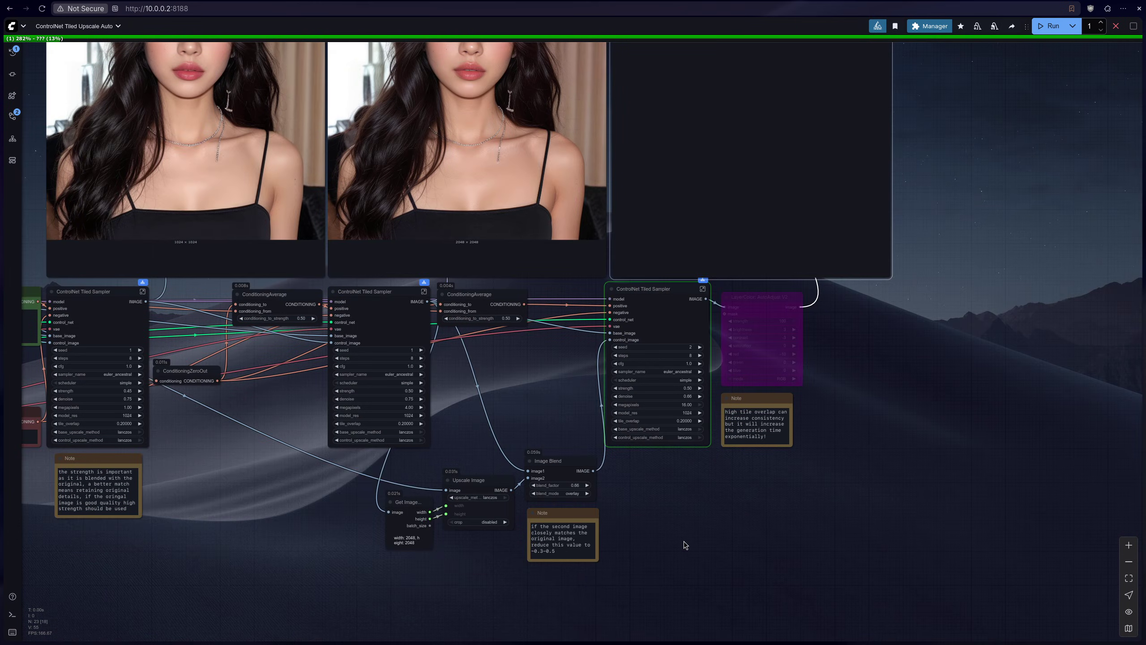
pyautogui.scroll(6, 609, 557)
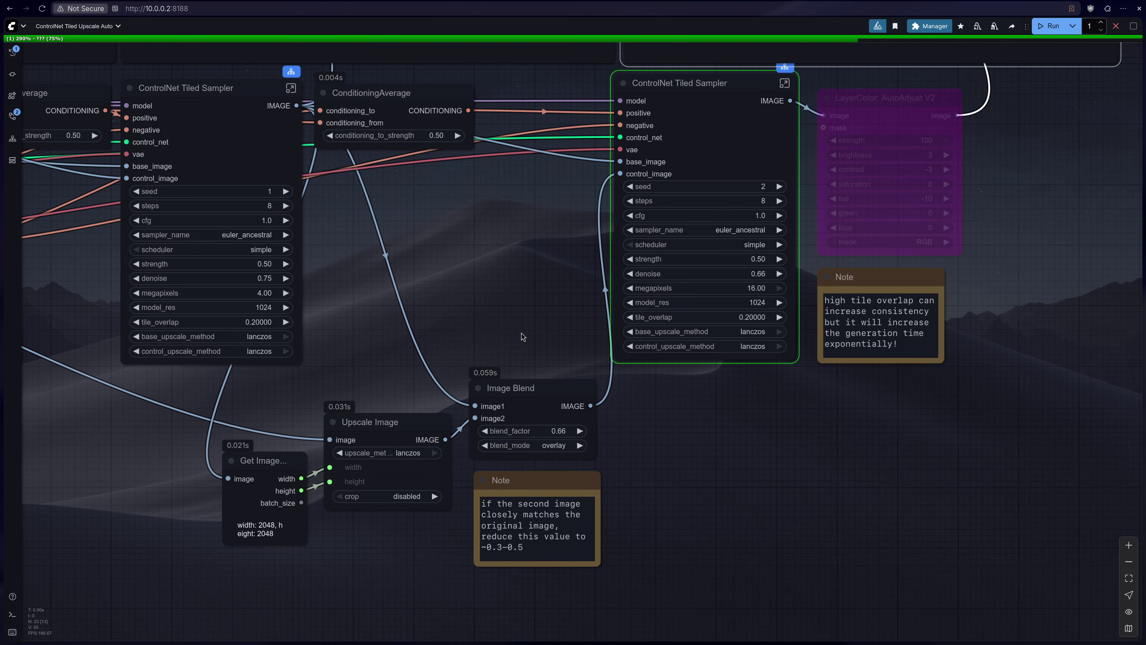
pyautogui.scroll(-8, 523, 337)
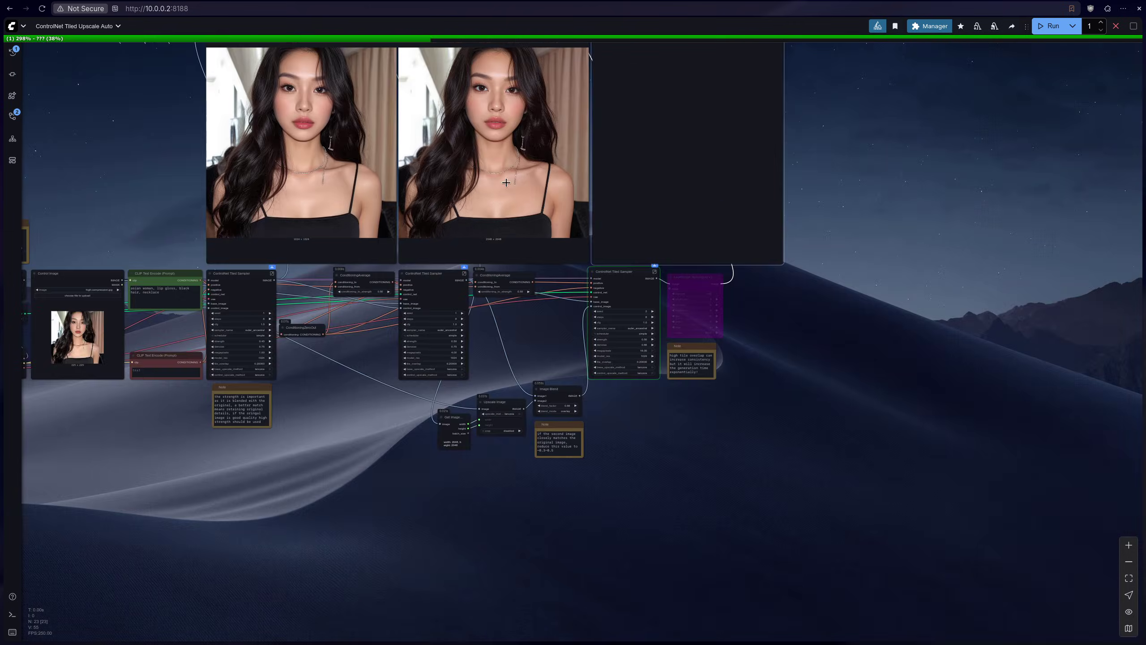
pyautogui.scroll(12, 548, 419)
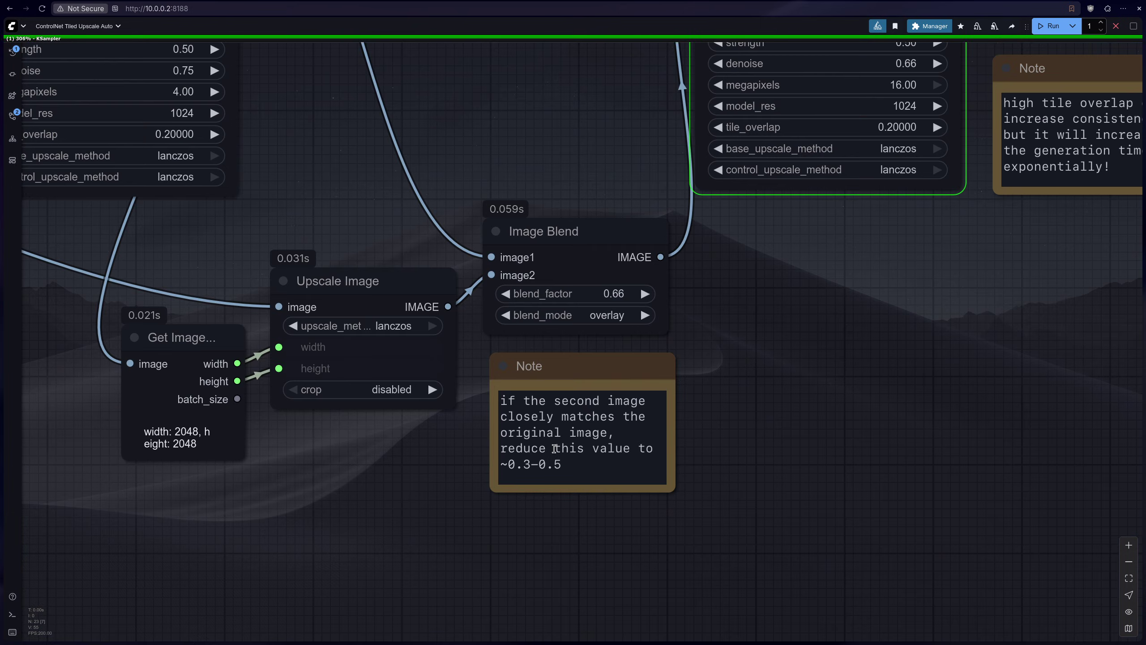
pyautogui.scroll(-15, 531, 436)
pyautogui.scroll(2, 536, 429)
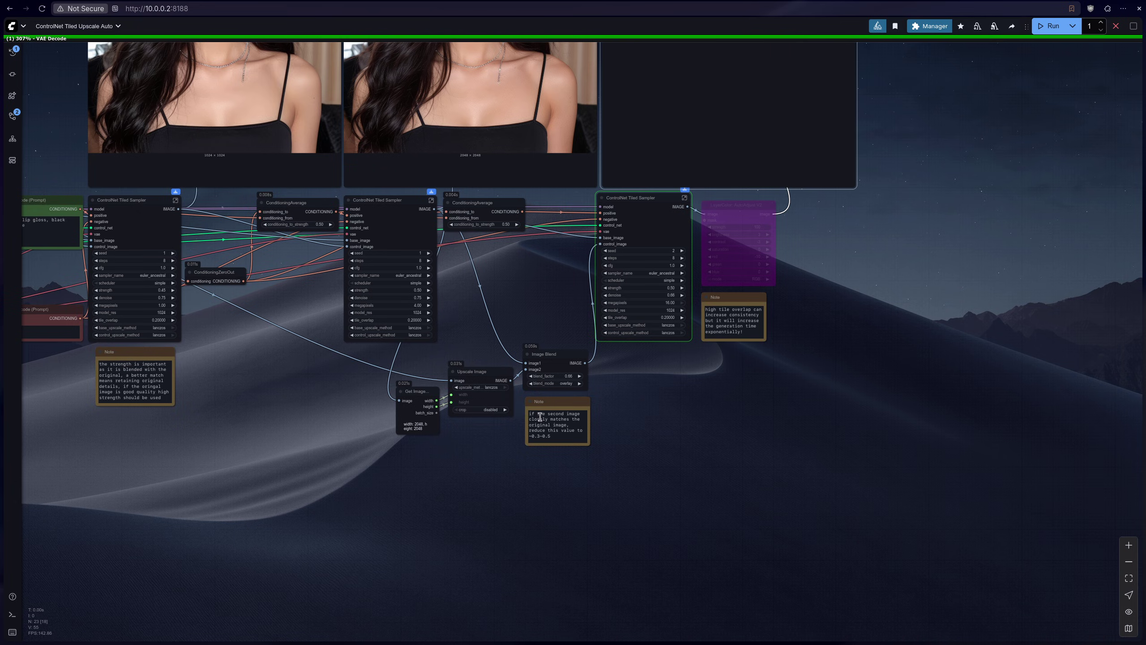
pyautogui.scroll(8, 545, 424)
pyautogui.scroll(-7, 745, 451)
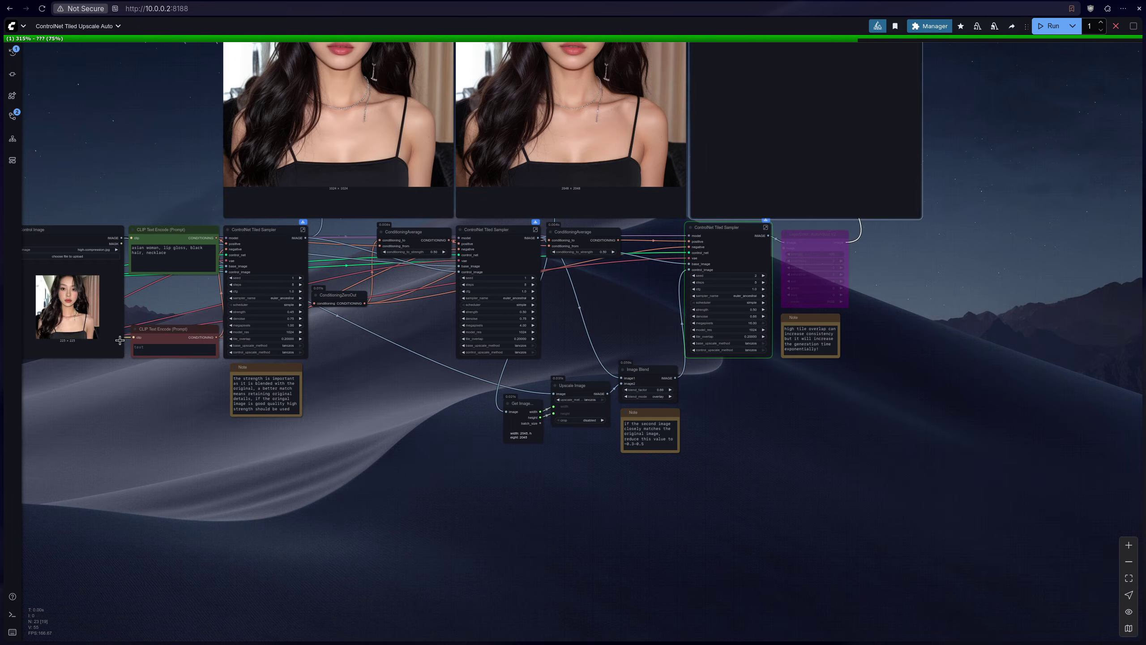
pyautogui.moveTo(384, 431); pyautogui.dragTo(395, 562)
pyautogui.scroll(5, 637, 165)
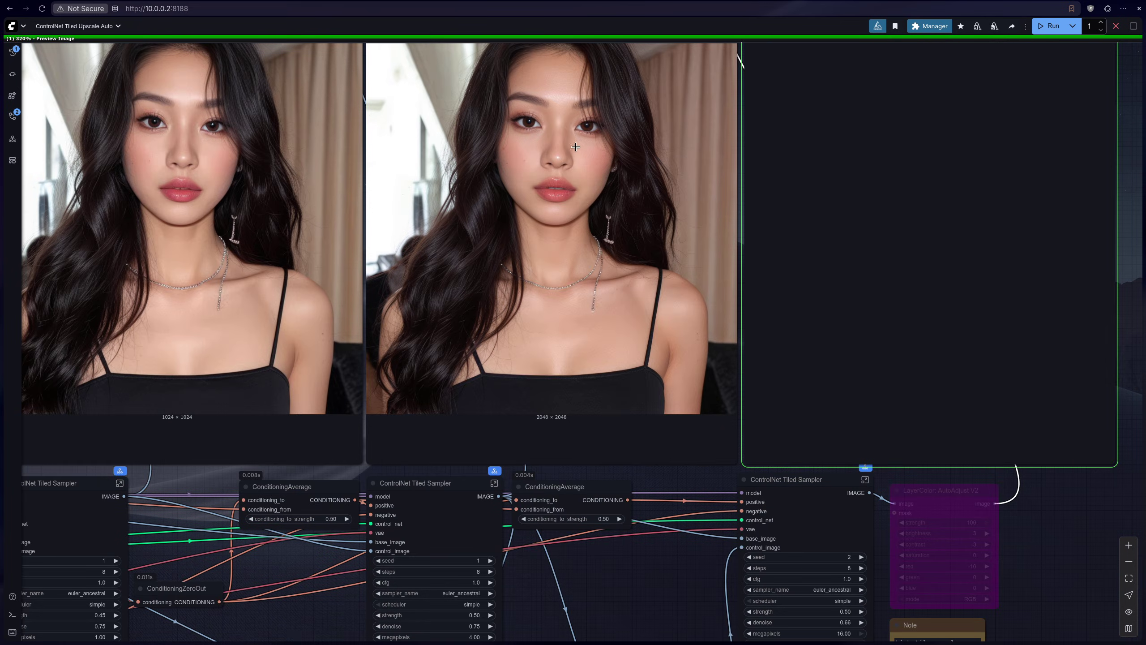
pyautogui.scroll(-4, 648, 164)
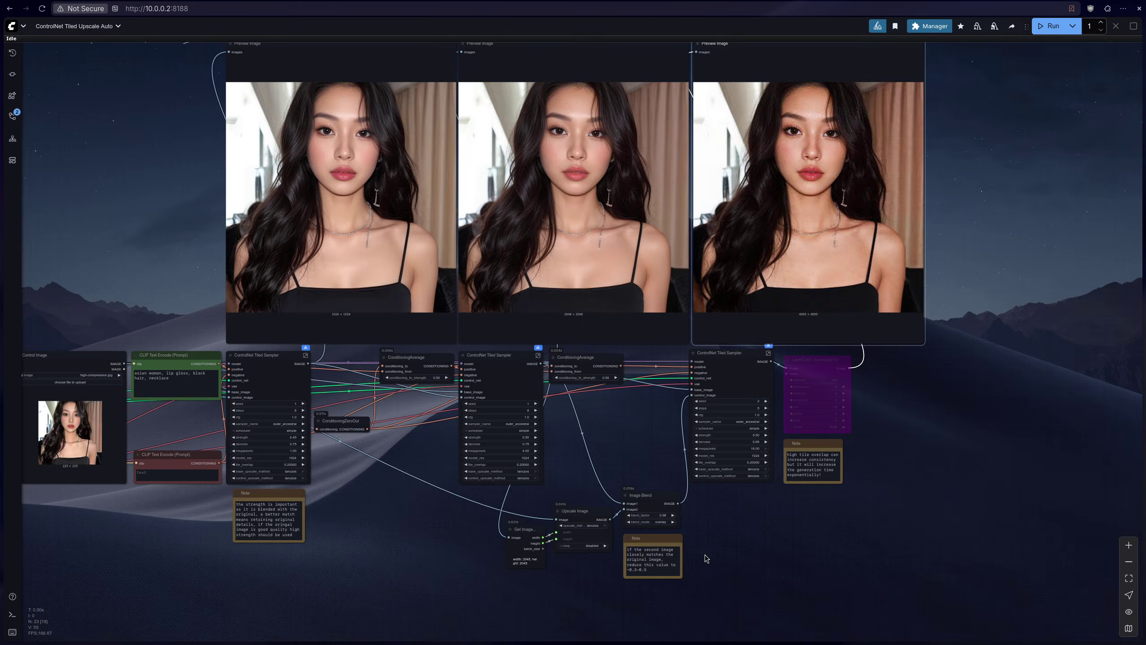
pyautogui.scroll(5, 711, 583)
pyautogui.scroll(9, 645, 584)
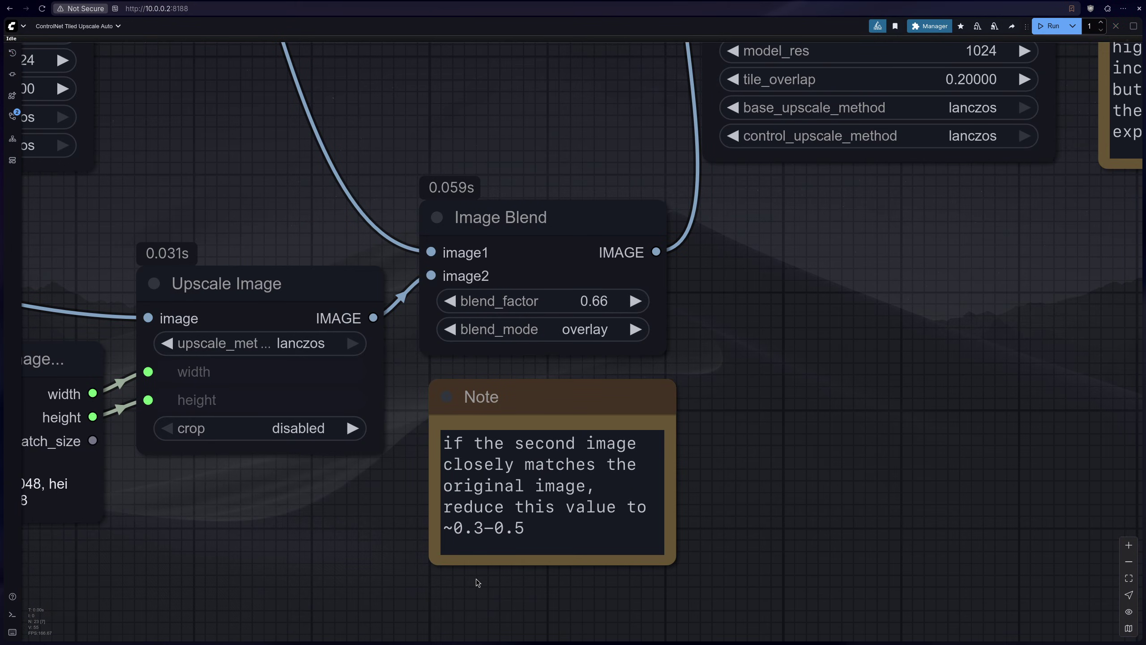
pyautogui.scroll(-15, 474, 584)
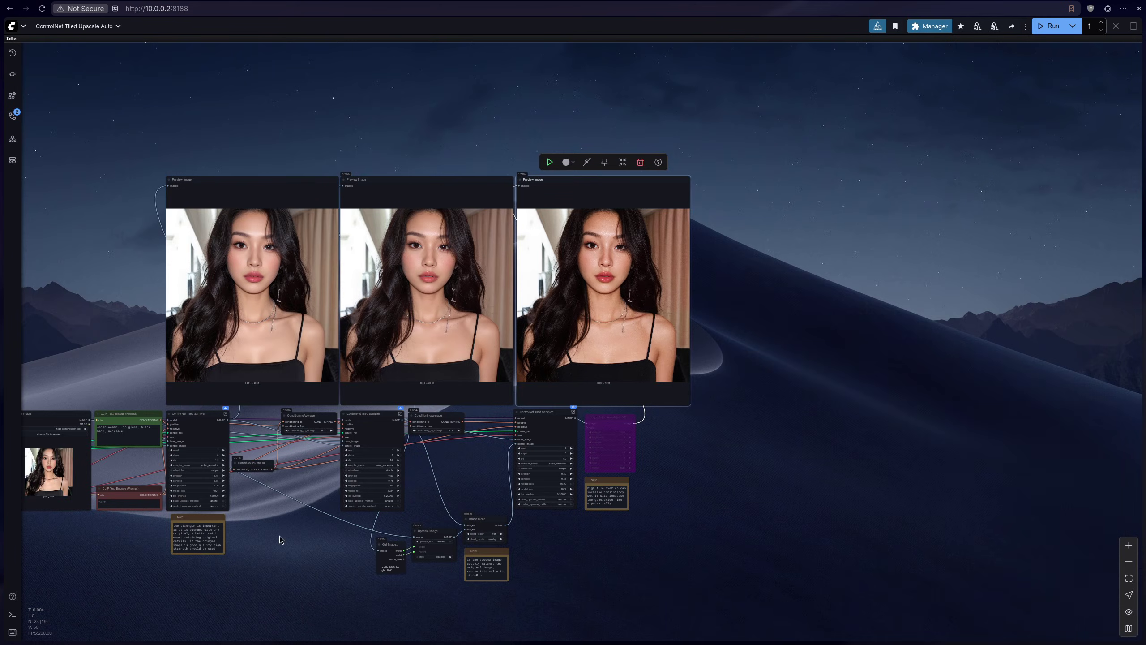
pyautogui.scroll(12, 414, 280)
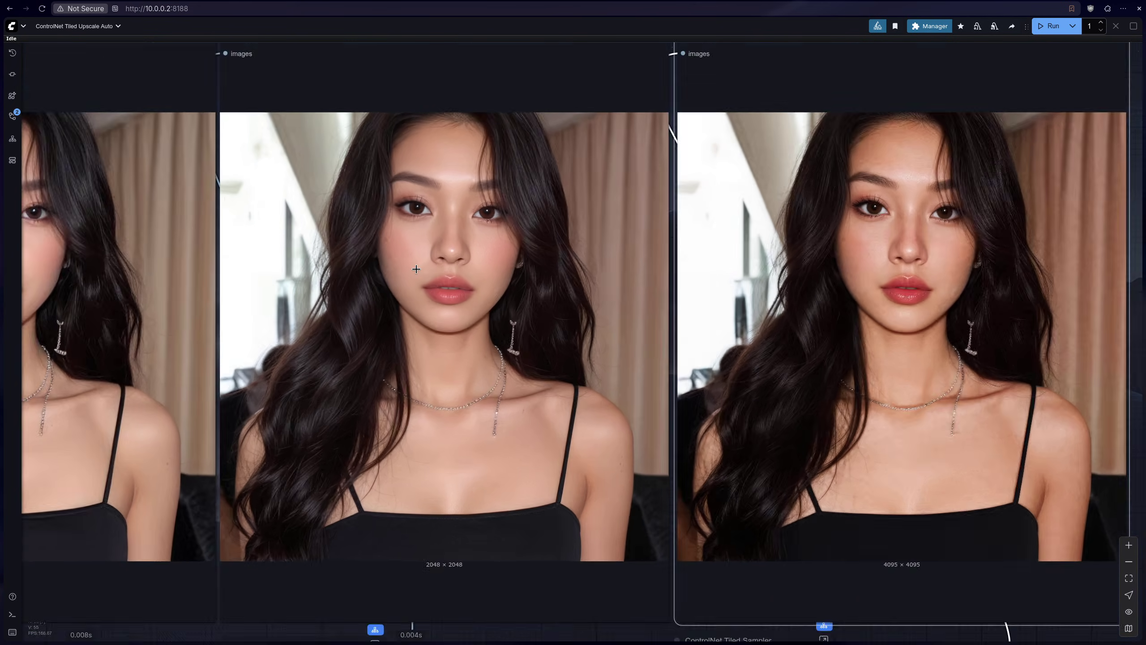
pyautogui.scroll(-11, 413, 271)
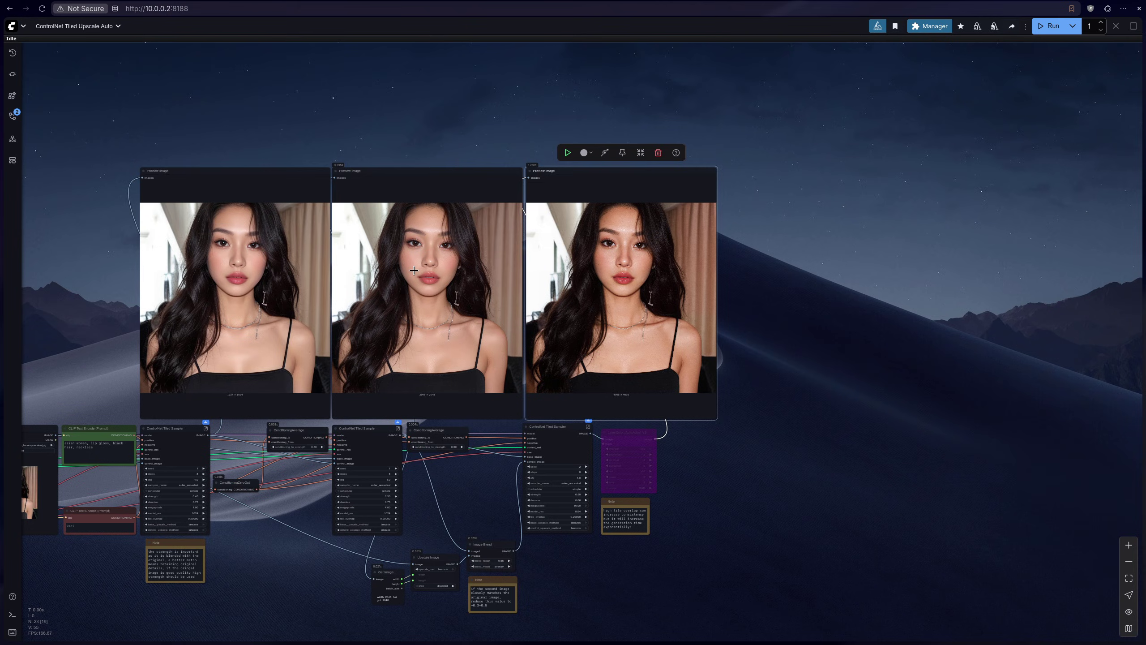
pyautogui.scroll(15, 705, 297)
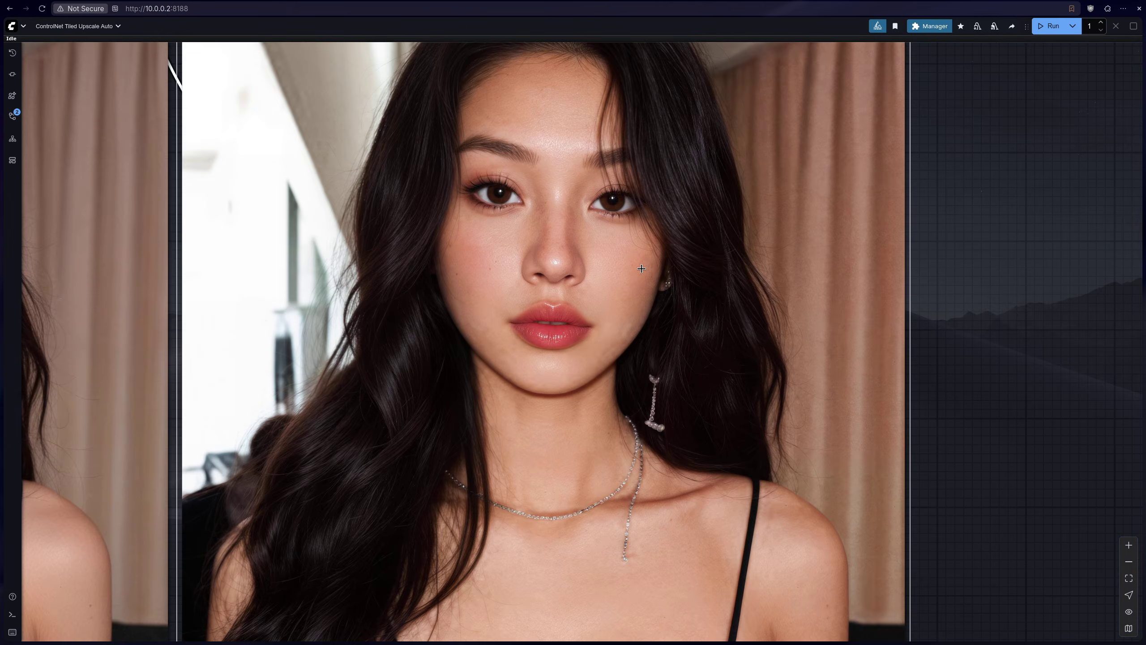
pyautogui.scroll(-8, 628, 253)
pyautogui.scroll(-10, 682, 252)
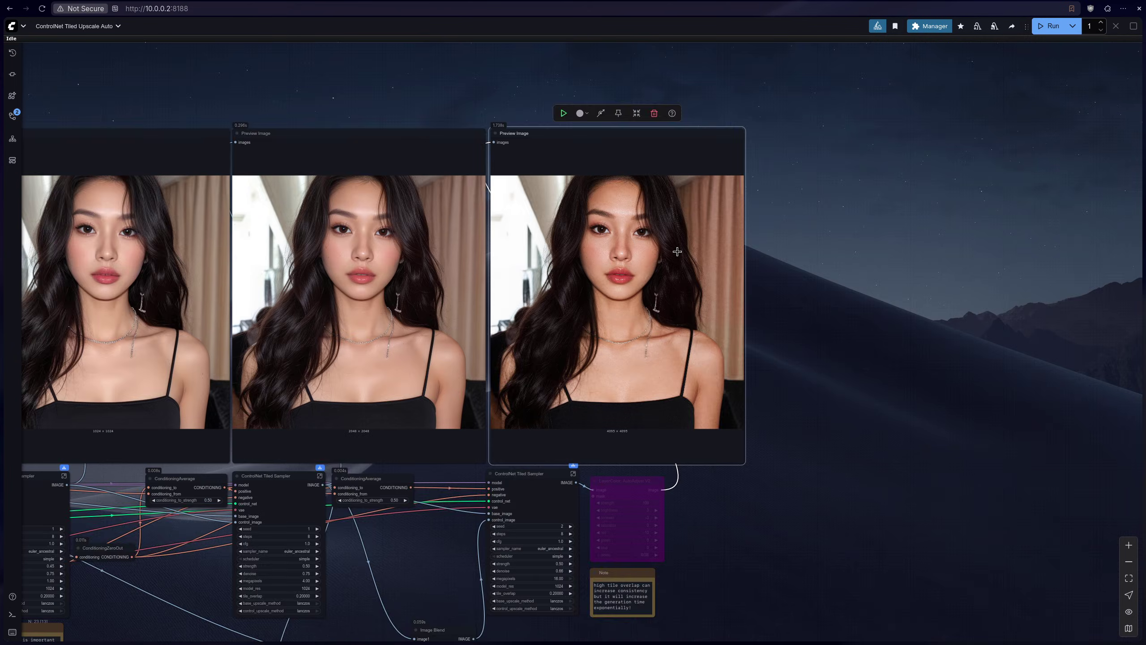
pyautogui.scroll(12, 539, 582)
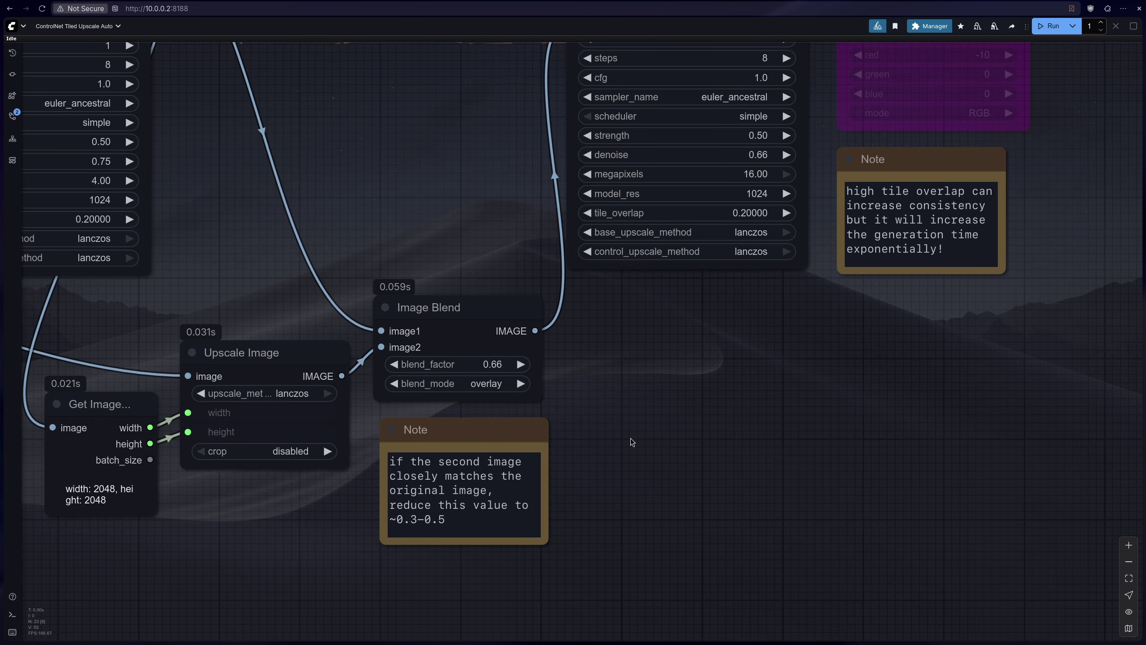
pyautogui.scroll(-5, 420, 379)
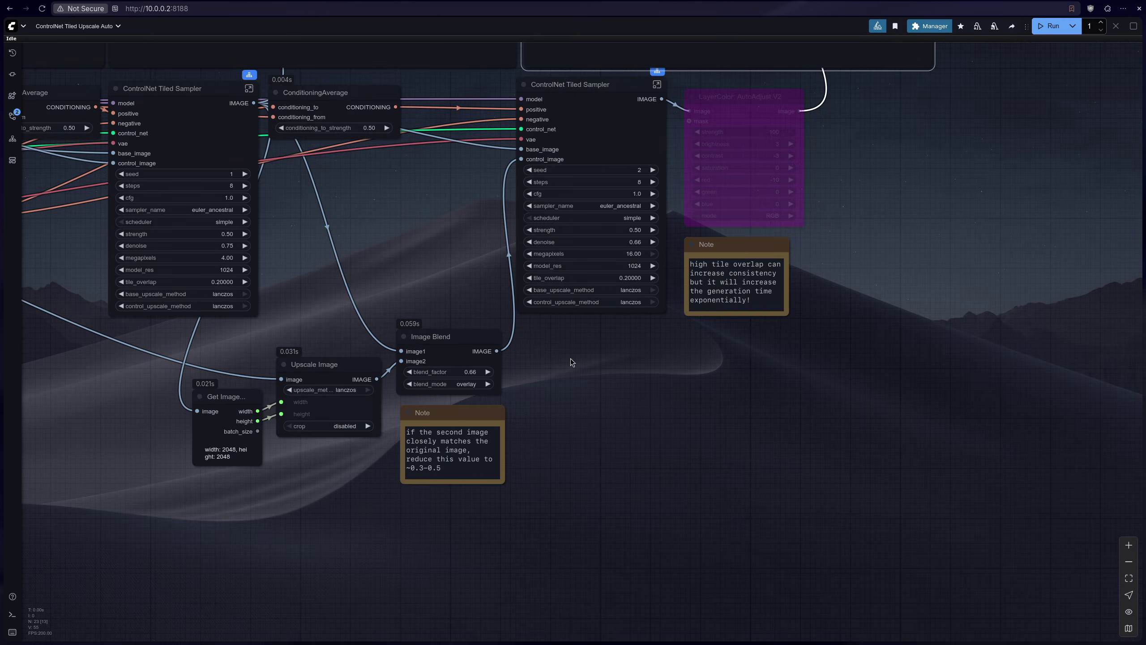
pyautogui.moveTo(571, 364); pyautogui.dragTo(500, 487)
pyautogui.scroll(-13, 722, 452)
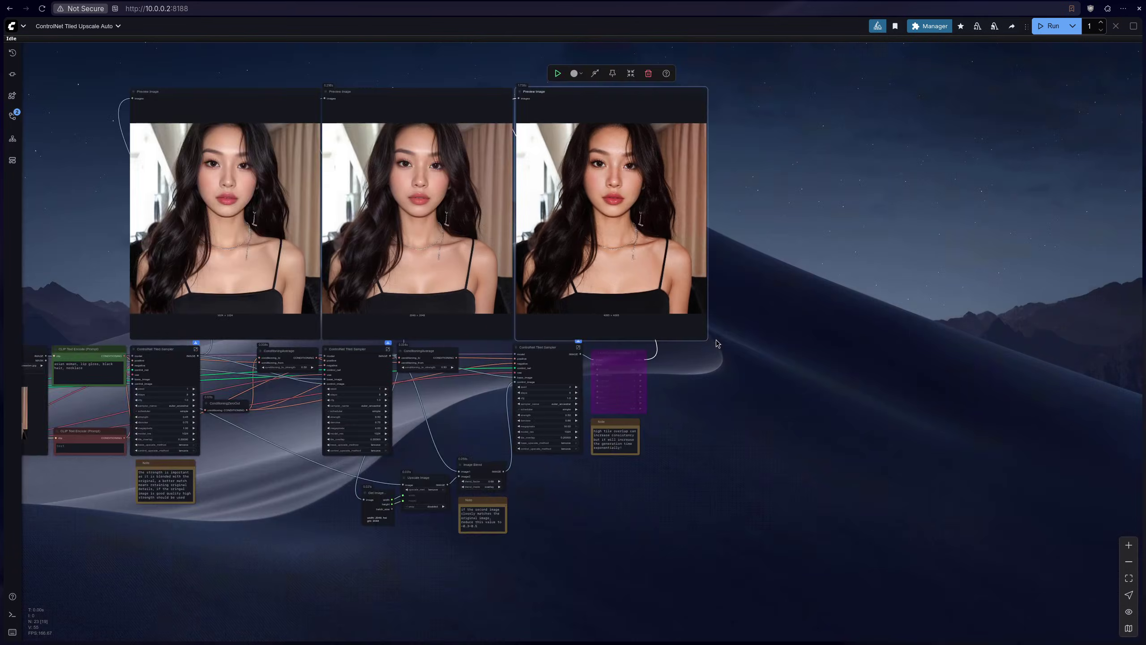
# Step: Take the LayerColor: AutoAdjust V2 node out of bypass
pyautogui.scroll(3, 750, 346)
pyautogui.scroll(15, 641, 368)
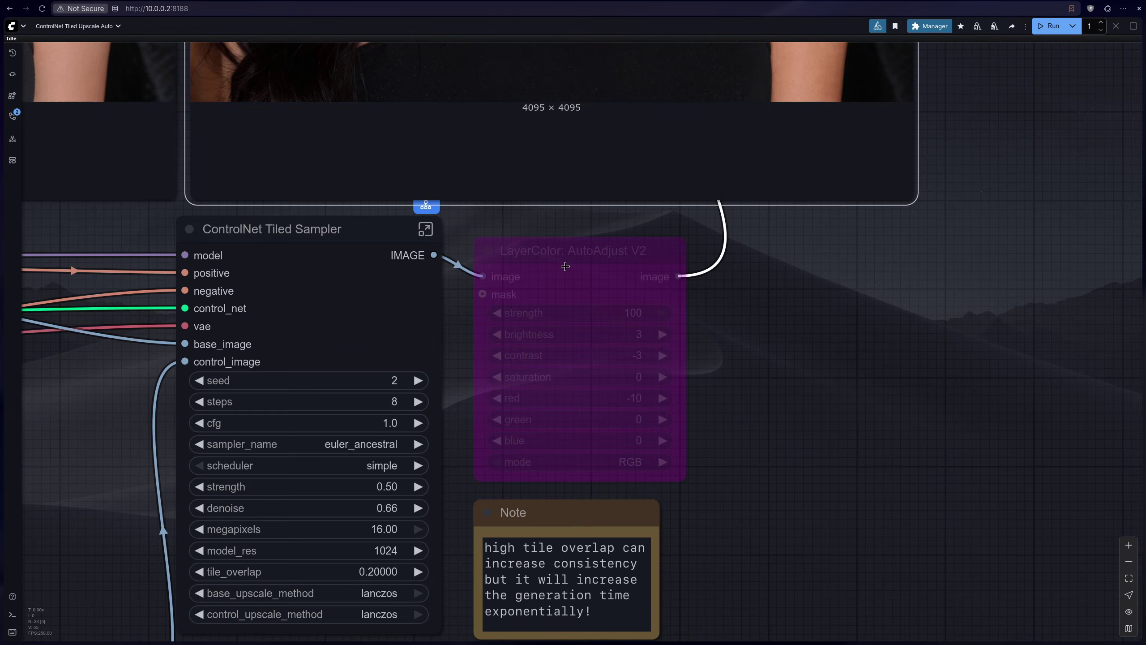
pyautogui.click(550, 231)
pyautogui.click(564, 216)
pyautogui.click(757, 298)
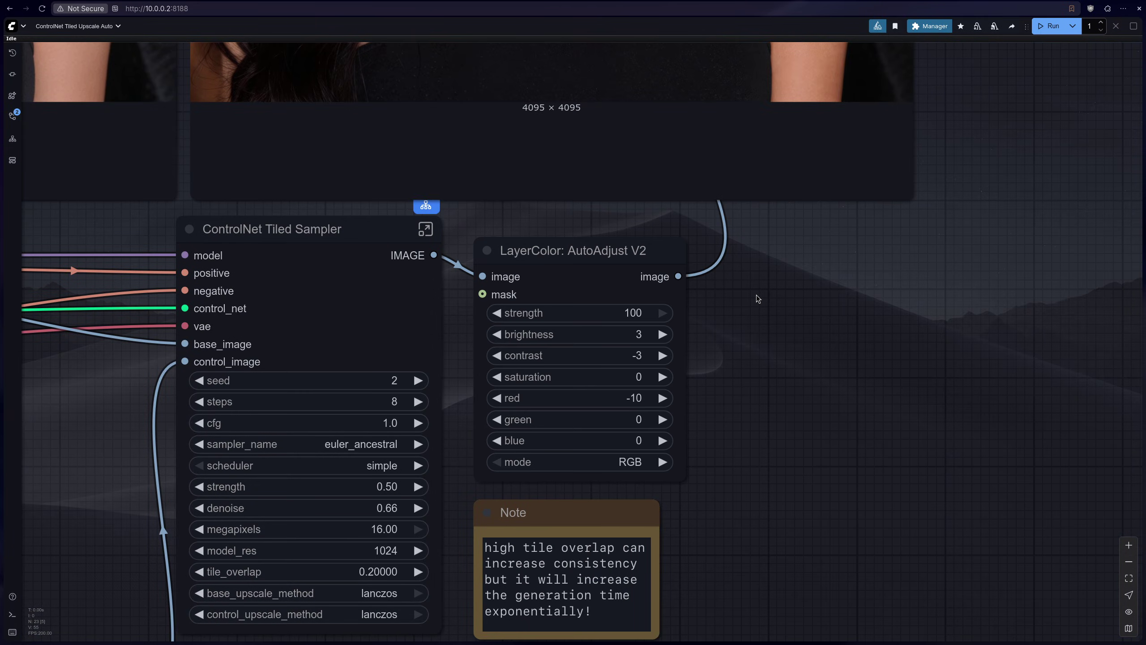
# Step: Inspect the colour-corrected final portrait in the third preview
pyautogui.scroll(-7, 765, 367)
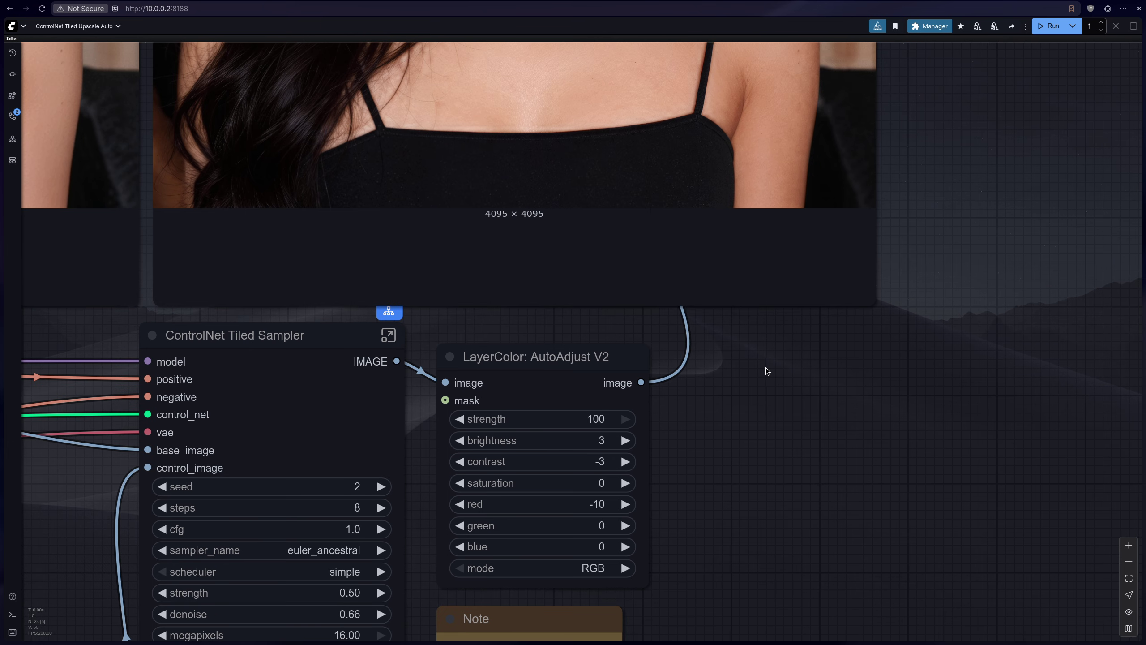
pyautogui.scroll(3, 896, 313)
pyautogui.scroll(2, 834, 264)
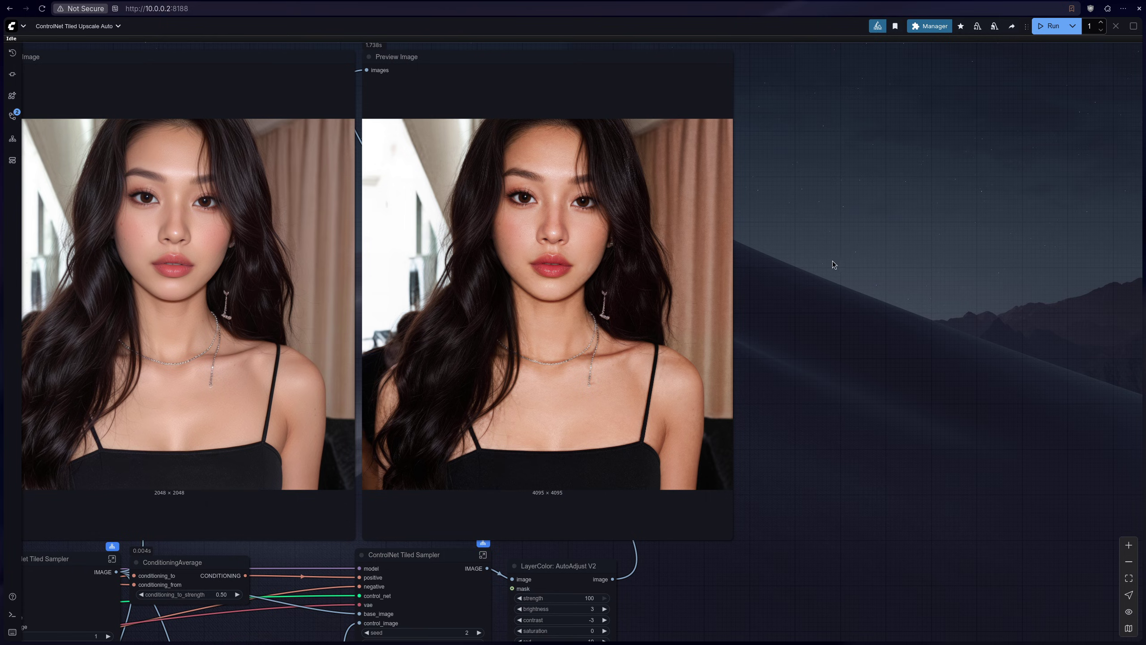
pyautogui.scroll(6, 573, 220)
pyautogui.scroll(-12, 573, 226)
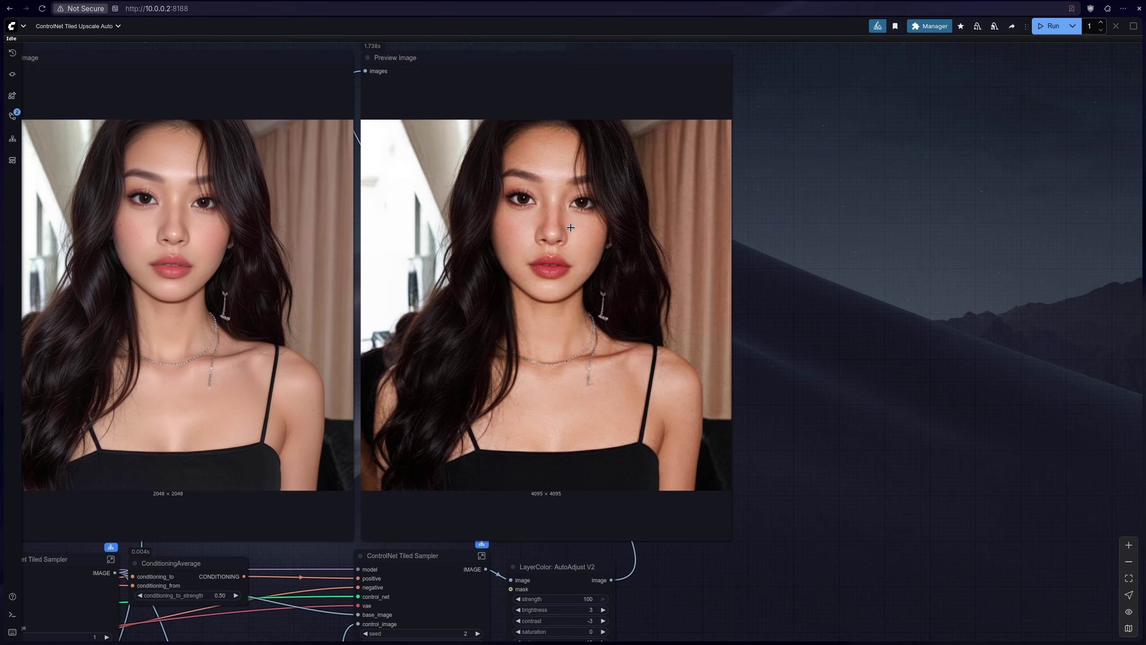
pyautogui.scroll(7, 578, 474)
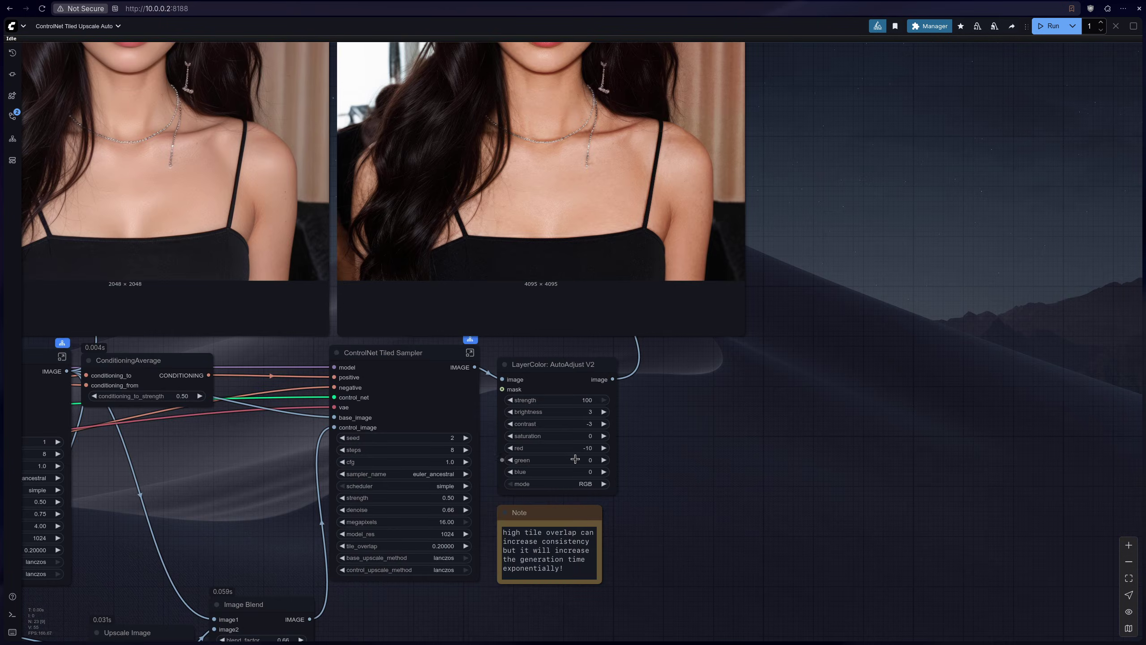
pyautogui.scroll(7, 575, 459)
pyautogui.scroll(-9, 562, 438)
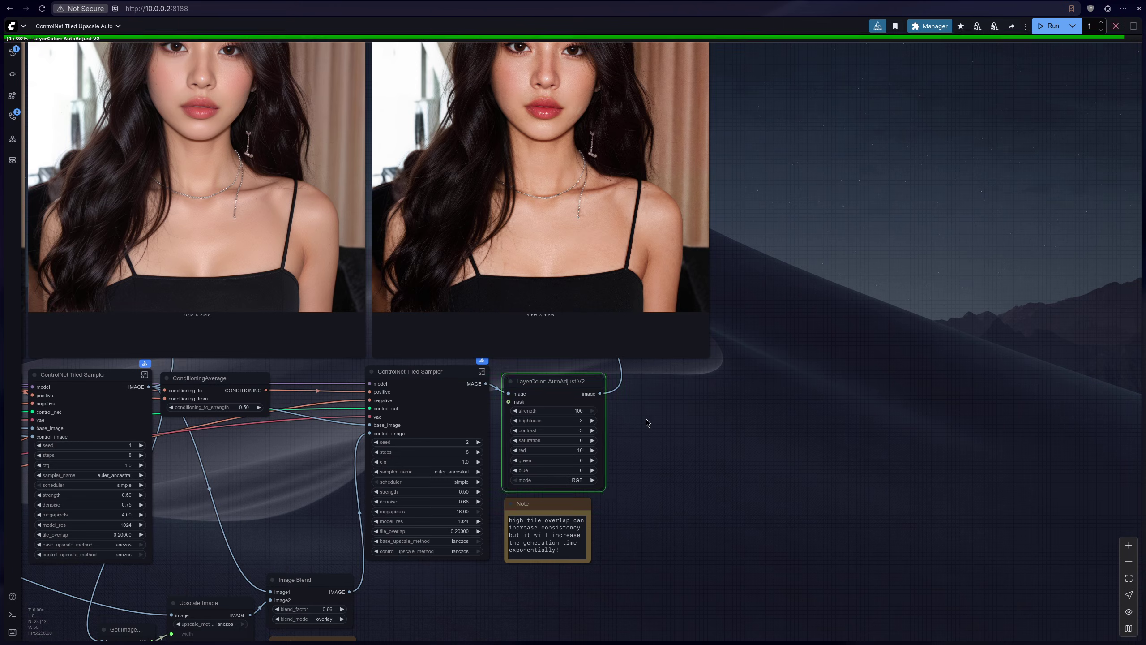
pyautogui.scroll(7, 575, 435)
pyautogui.scroll(-7, 580, 383)
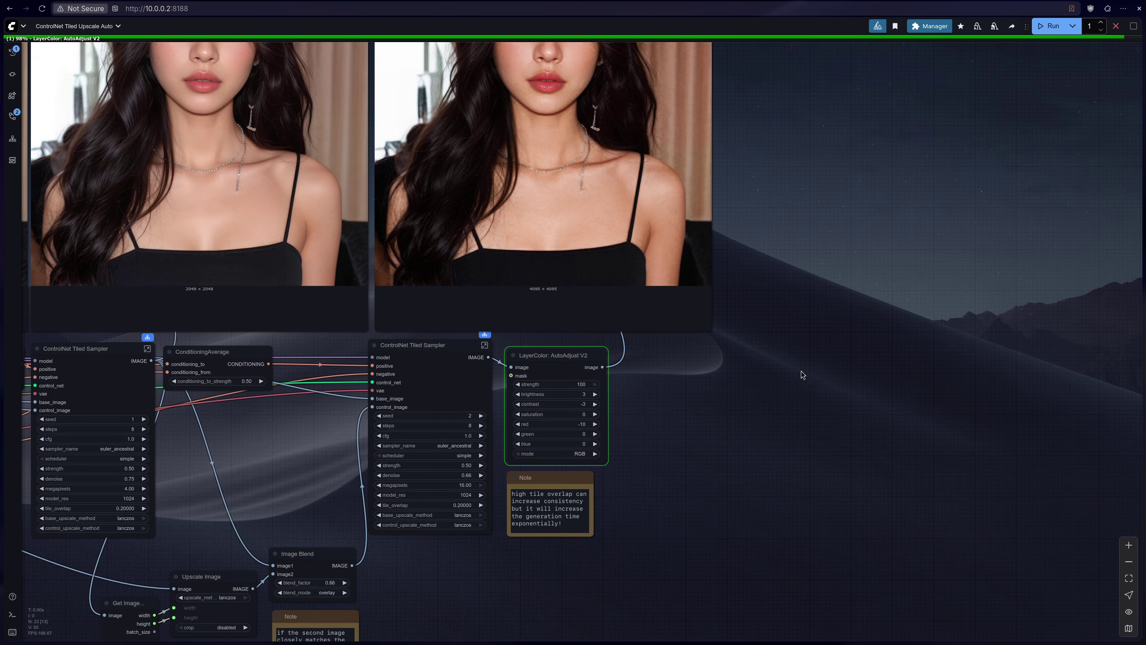
pyautogui.scroll(-3, 803, 370)
pyautogui.scroll(-4, 695, 204)
# Step: Zoom into the final 4095 × 4095 preview to check skin and eye detail
pyautogui.scroll(3, 681, 170)
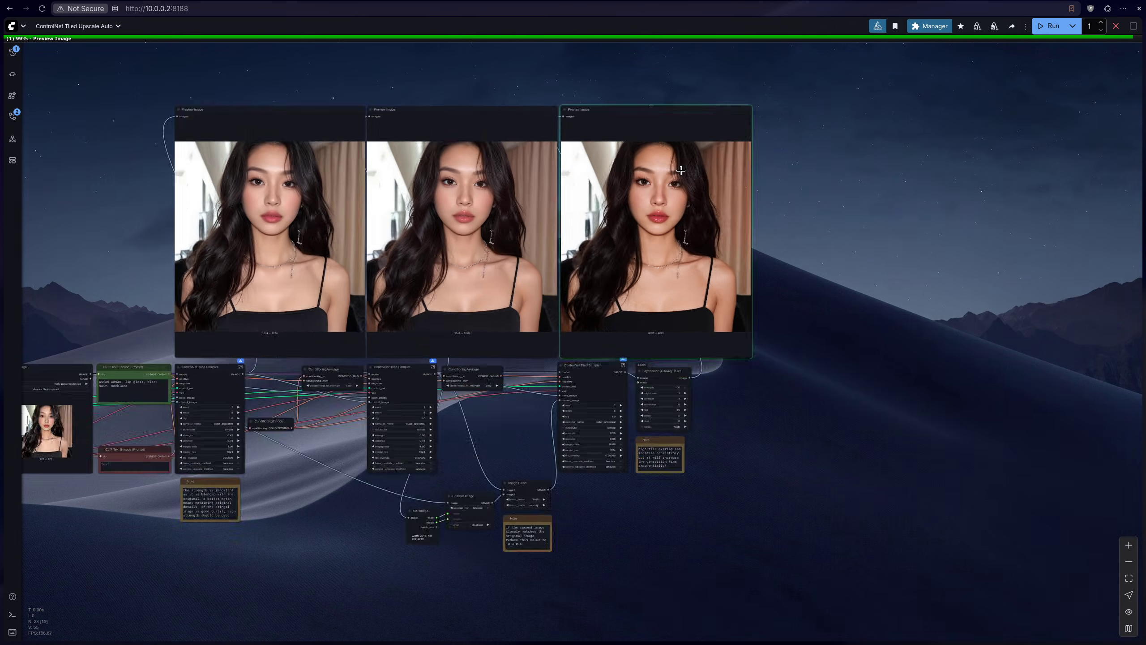
pyautogui.scroll(5, 681, 170)
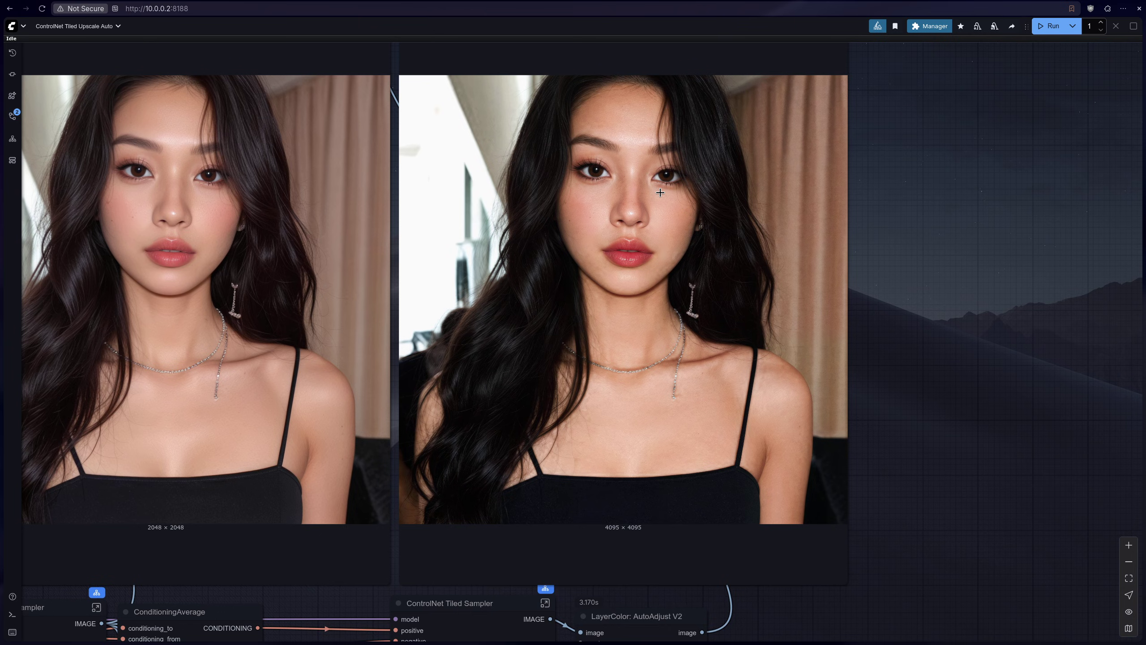
pyautogui.scroll(-5, 660, 193)
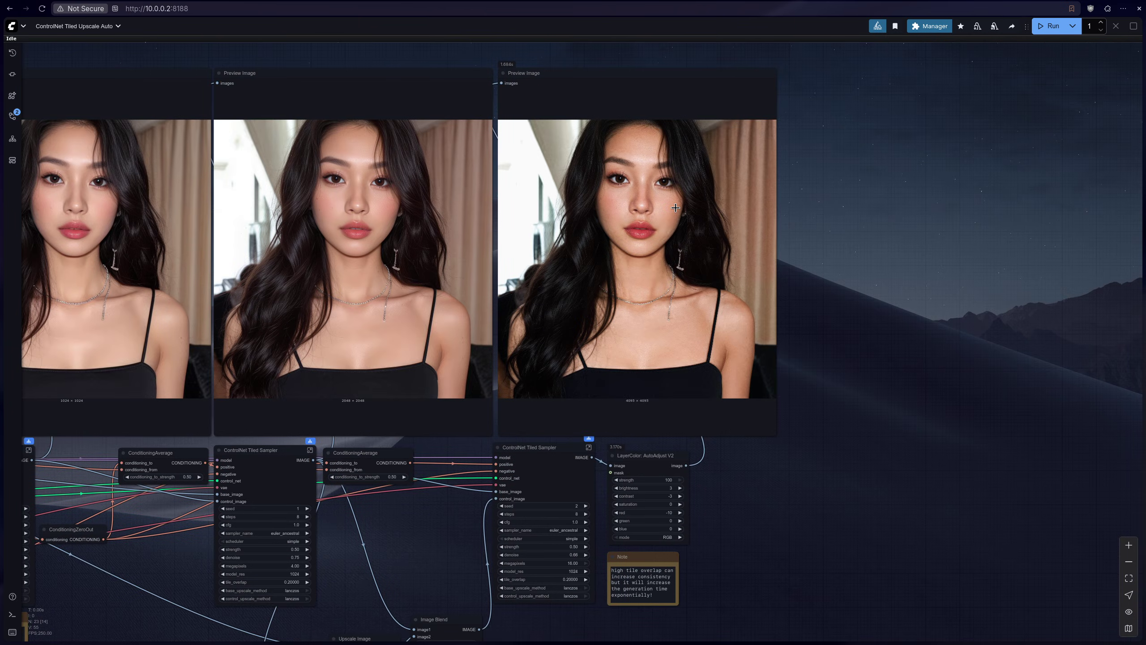
pyautogui.scroll(5, 675, 208)
pyautogui.scroll(-8, 777, 201)
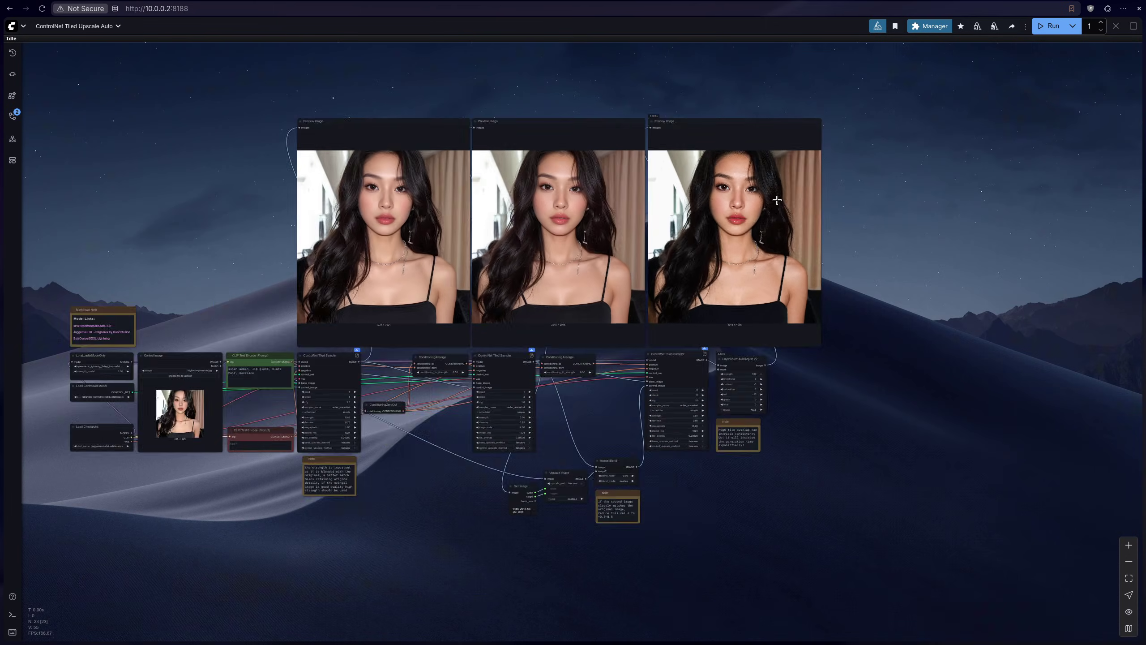
pyautogui.scroll(-2, 777, 201)
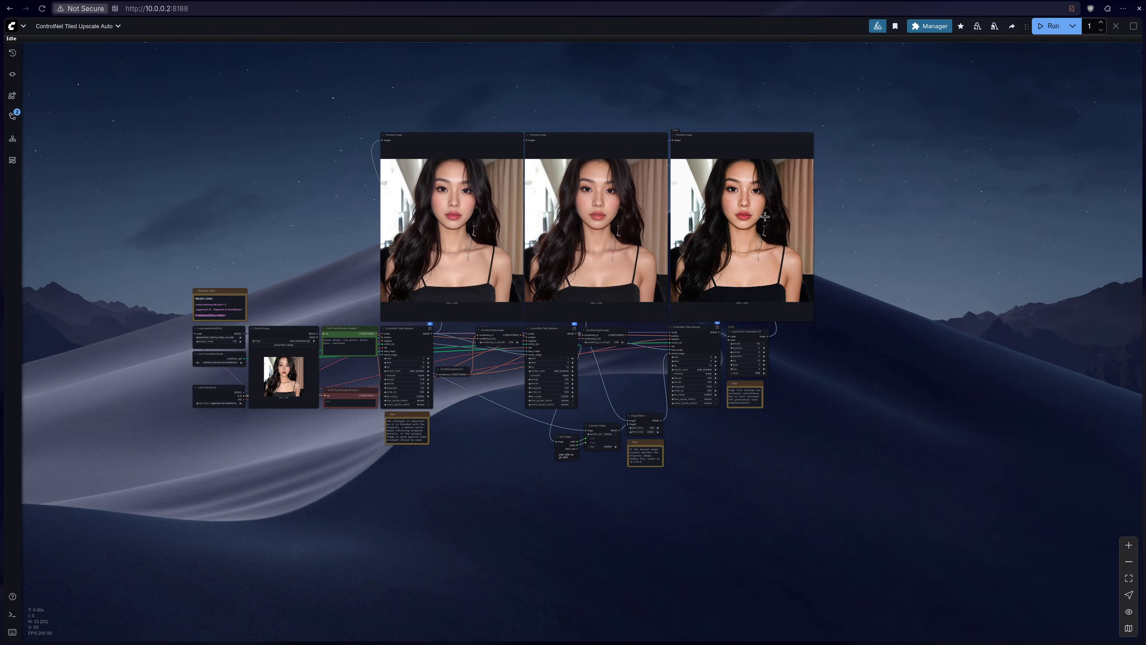
pyautogui.scroll(3, 832, 181)
pyautogui.scroll(6, 600, 243)
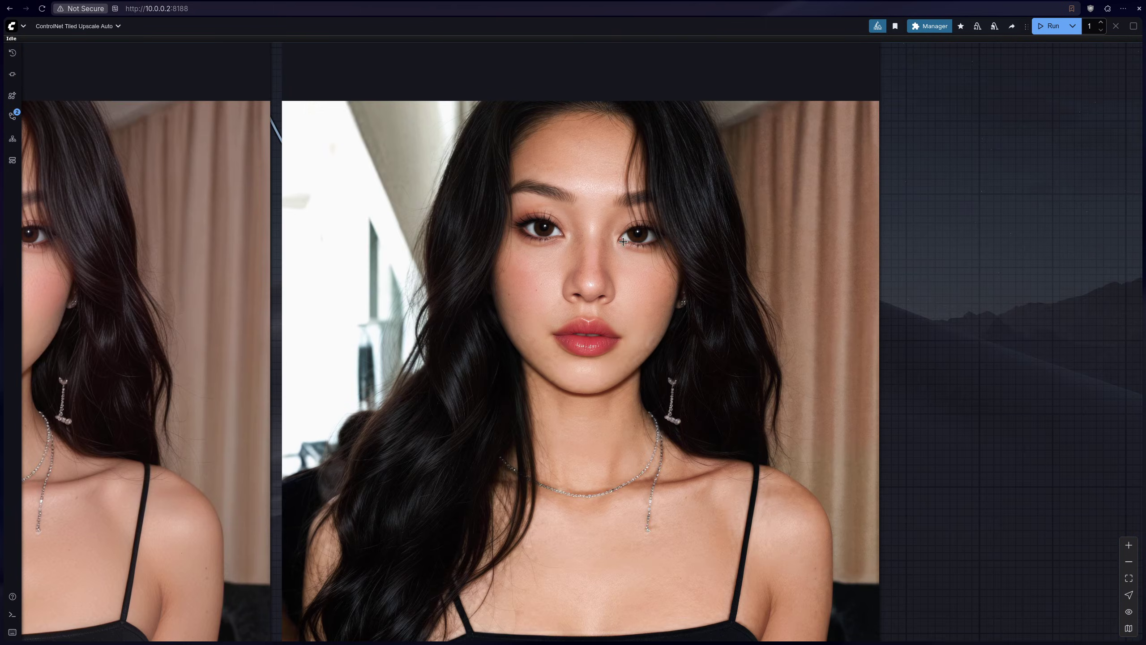
pyautogui.scroll(10, 572, 269)
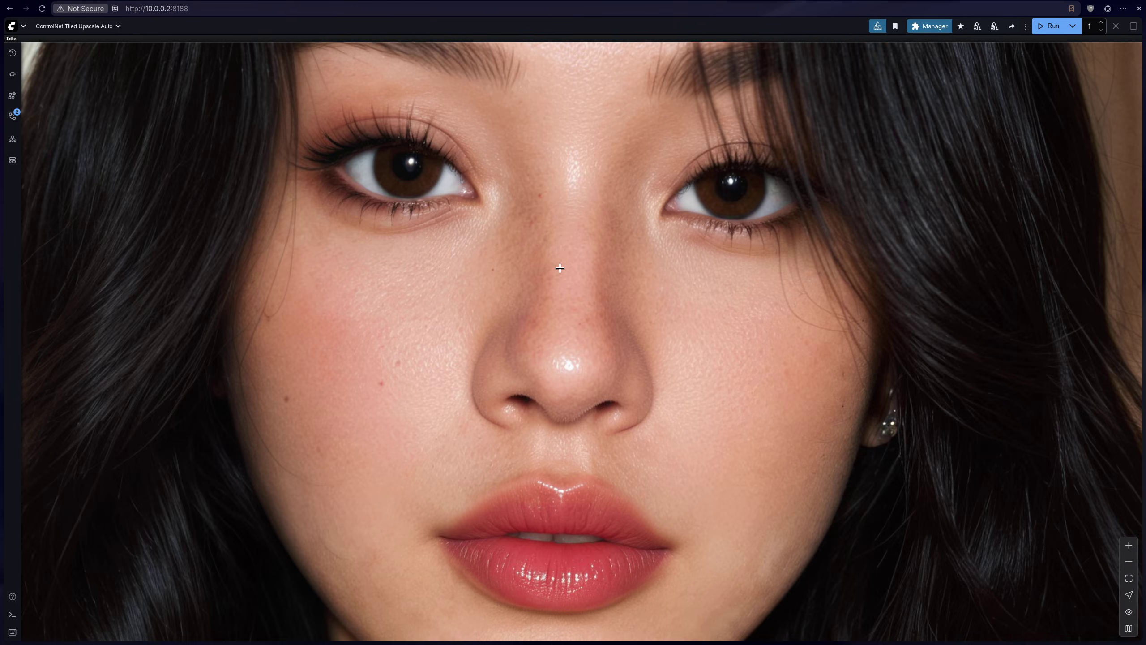
pyautogui.scroll(-8, 601, 319)
pyautogui.scroll(6, 600, 319)
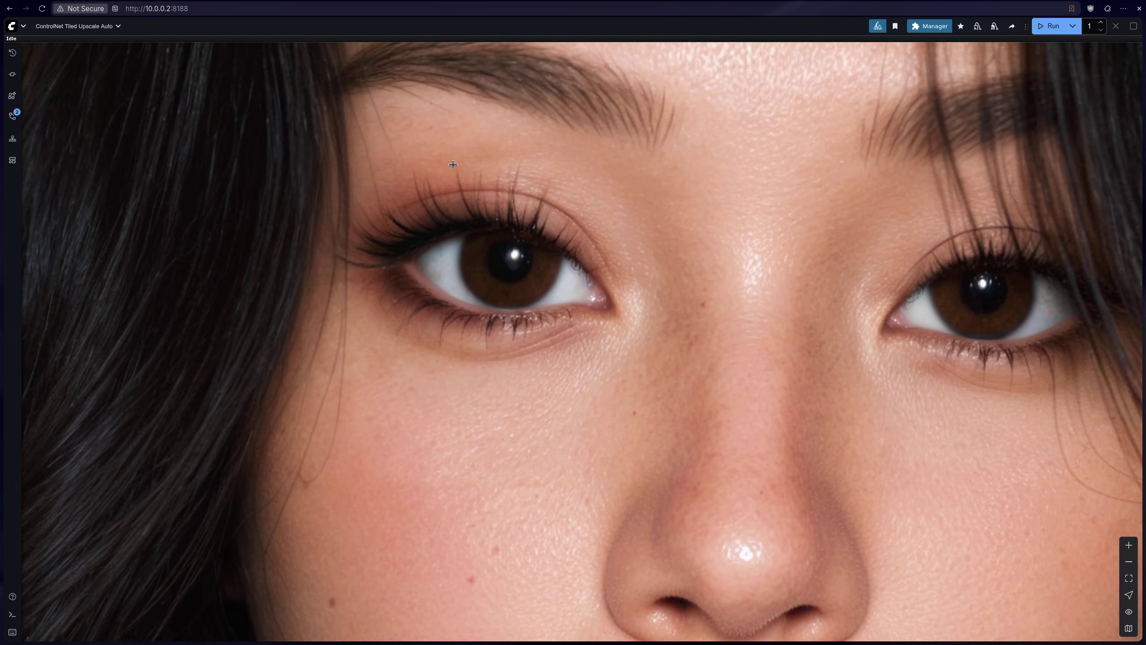
pyautogui.scroll(-6, 627, 271)
pyautogui.scroll(6, 646, 237)
pyautogui.scroll(-10, 646, 237)
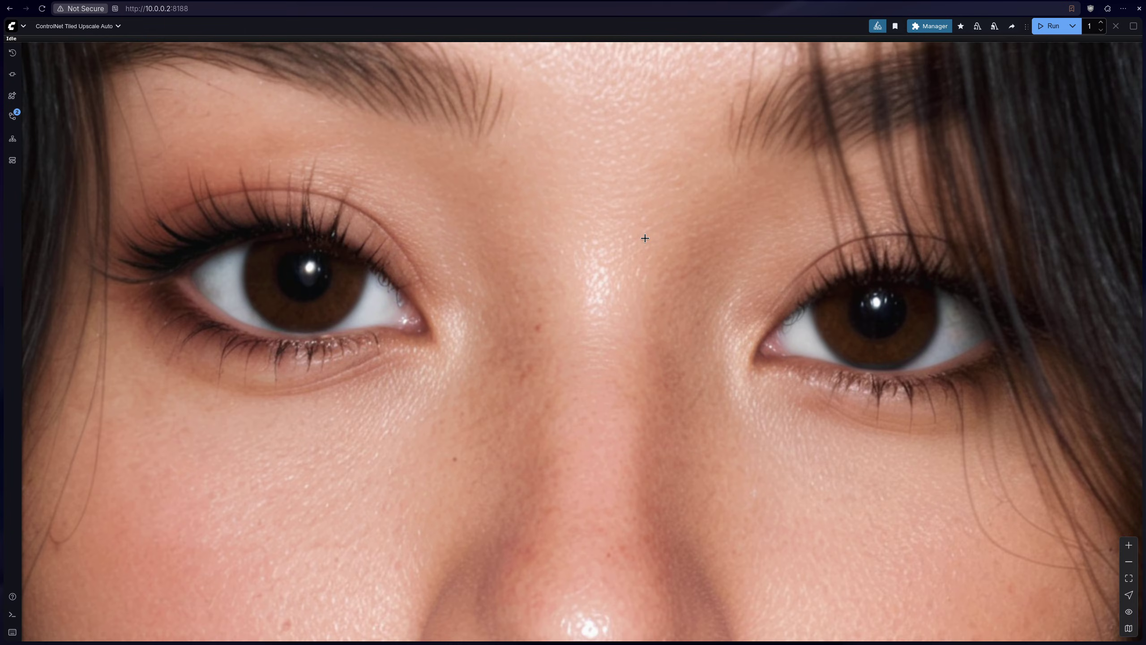
pyautogui.scroll(-5, 283, 415)
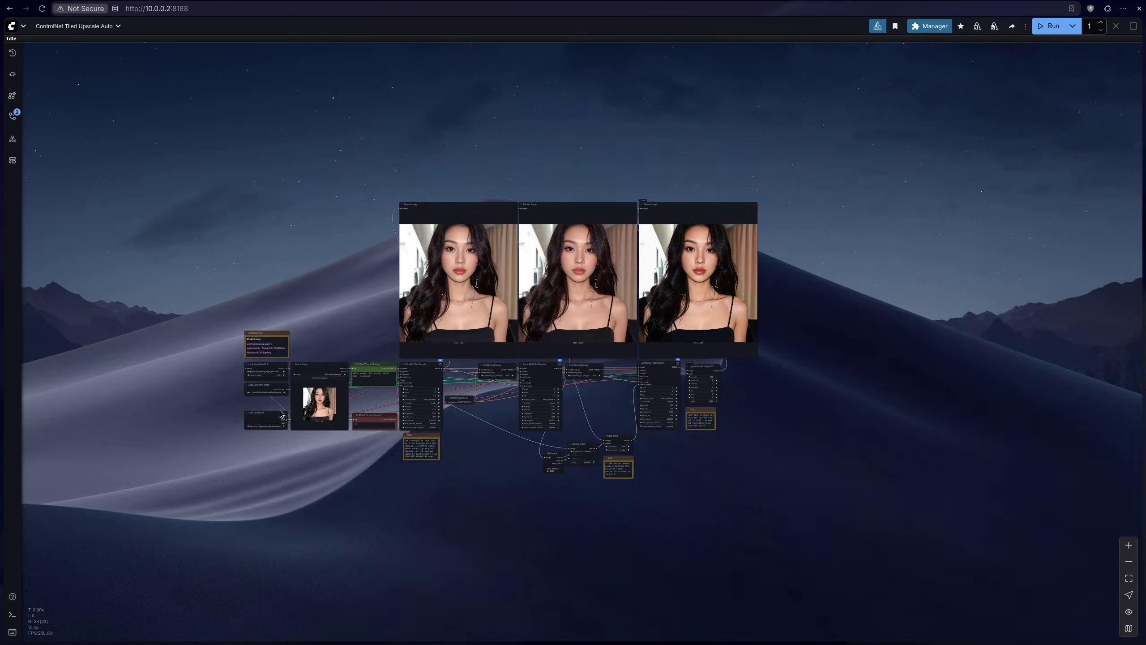
pyautogui.scroll(10, 316, 429)
pyautogui.scroll(-4, 290, 446)
pyautogui.scroll(-10, 290, 446)
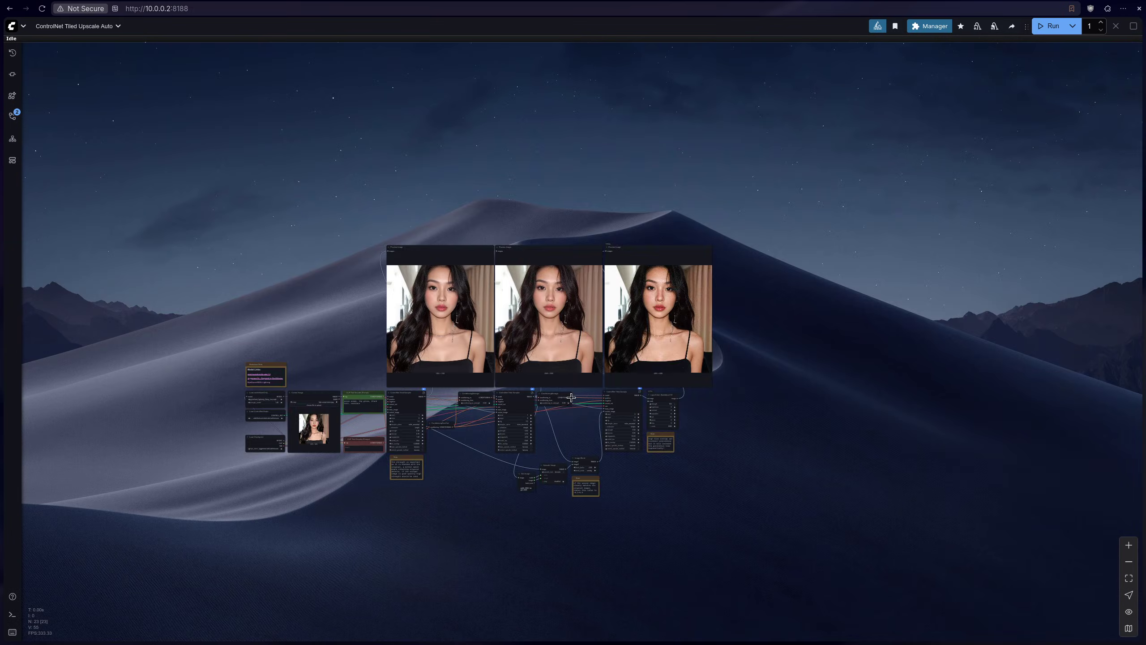
pyautogui.scroll(14, 629, 288)
pyautogui.scroll(1, 629, 287)
pyautogui.scroll(13, 629, 287)
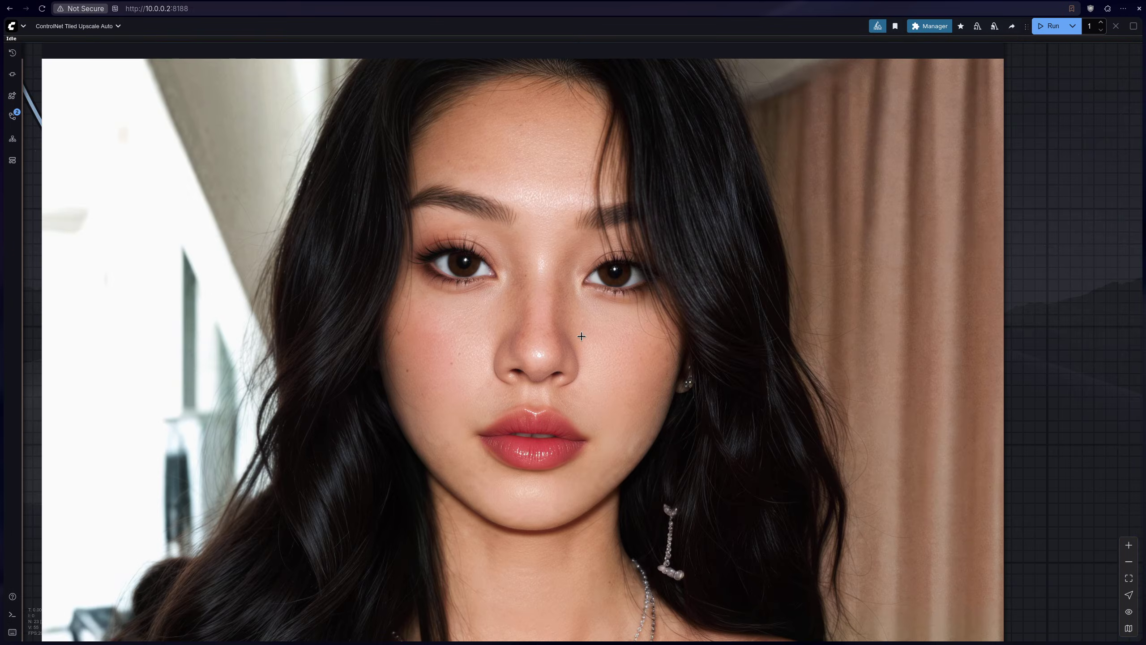
pyautogui.scroll(-5, 575, 211)
pyautogui.scroll(-8, 575, 211)
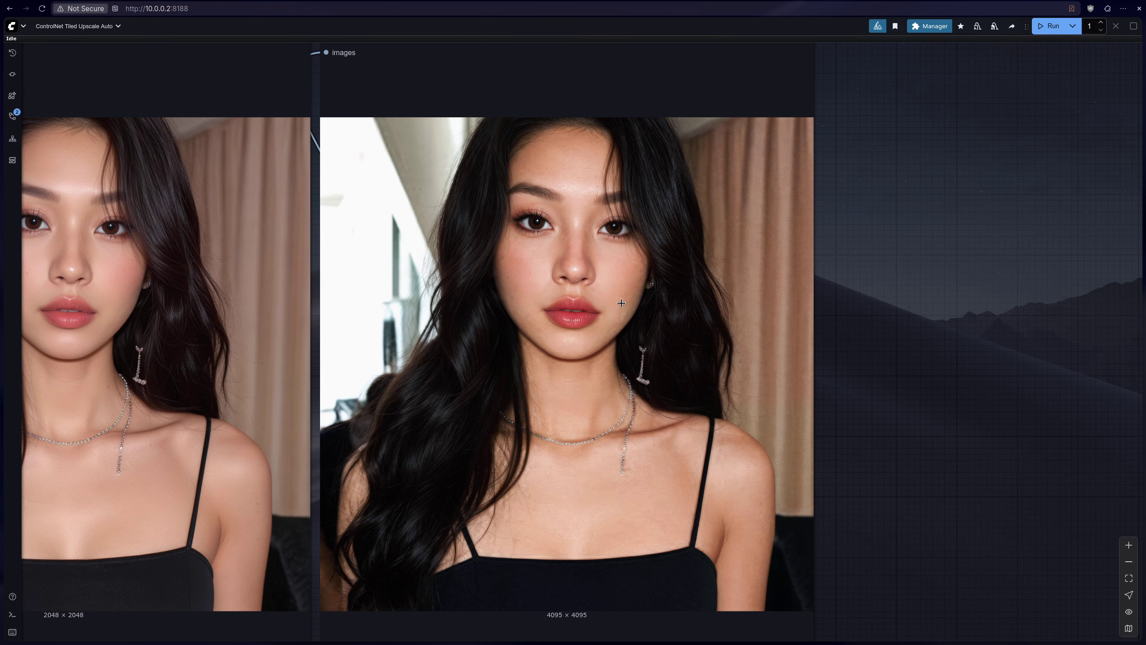
pyautogui.scroll(-3, 621, 303)
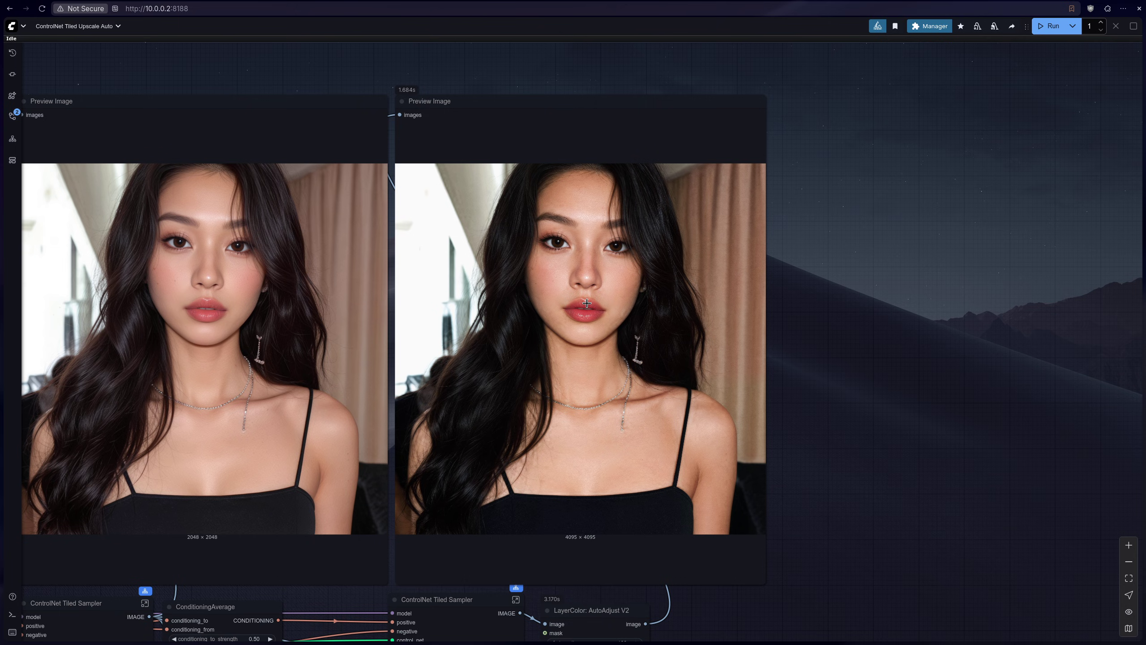
pyautogui.scroll(2, 586, 304)
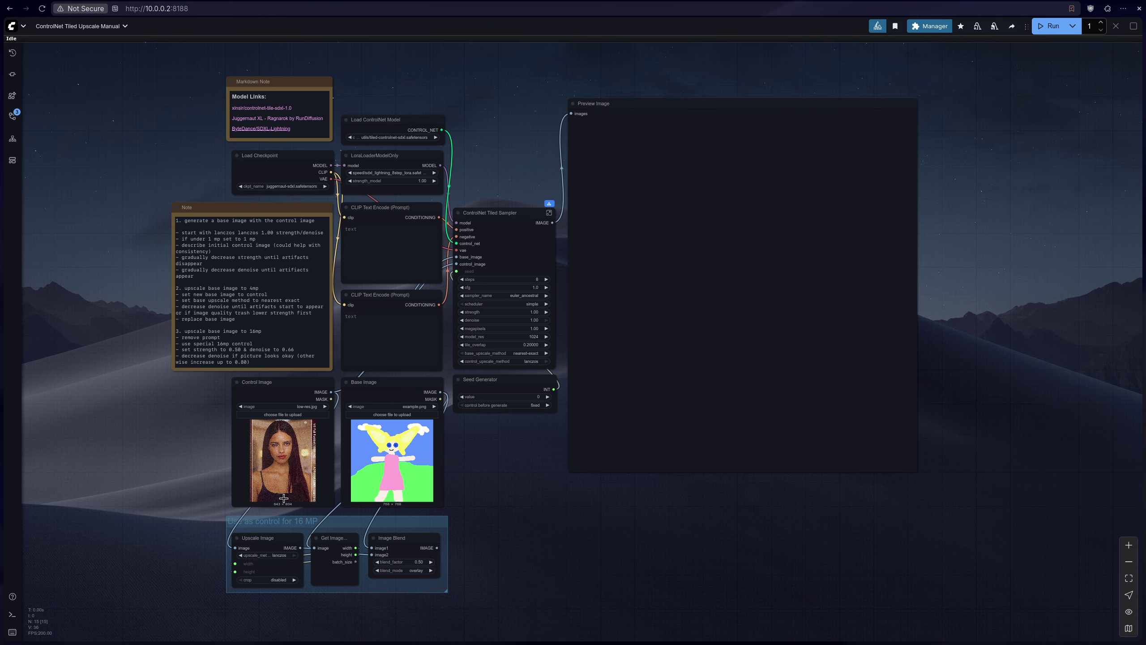
pyautogui.scroll(6, 389, 497)
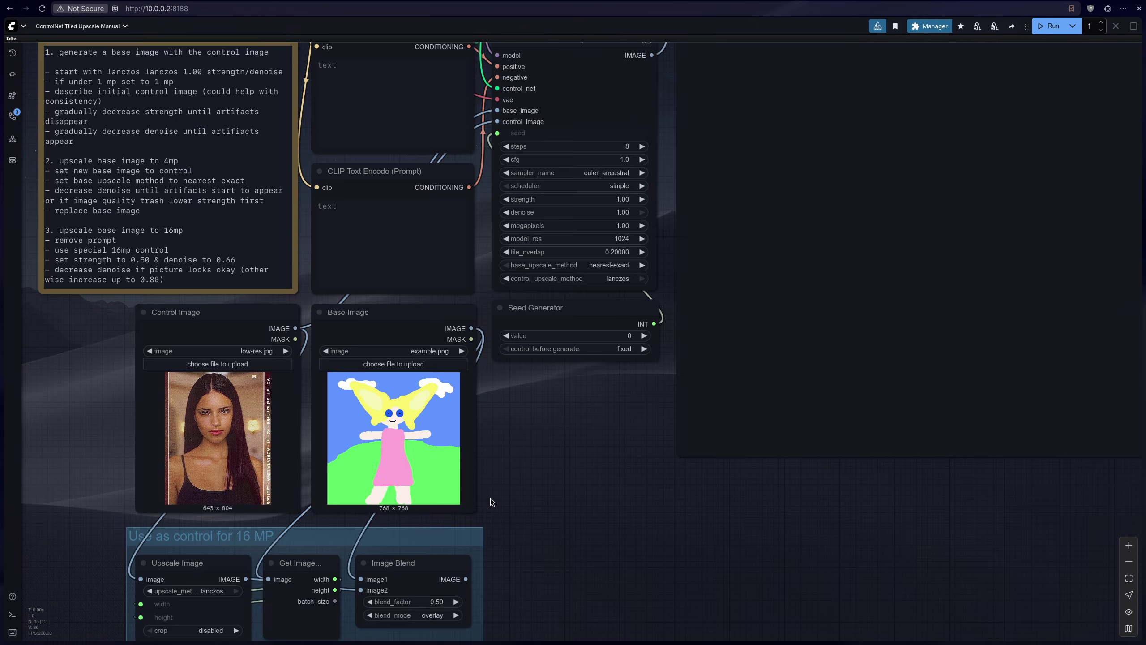
pyautogui.scroll(-5, 491, 497)
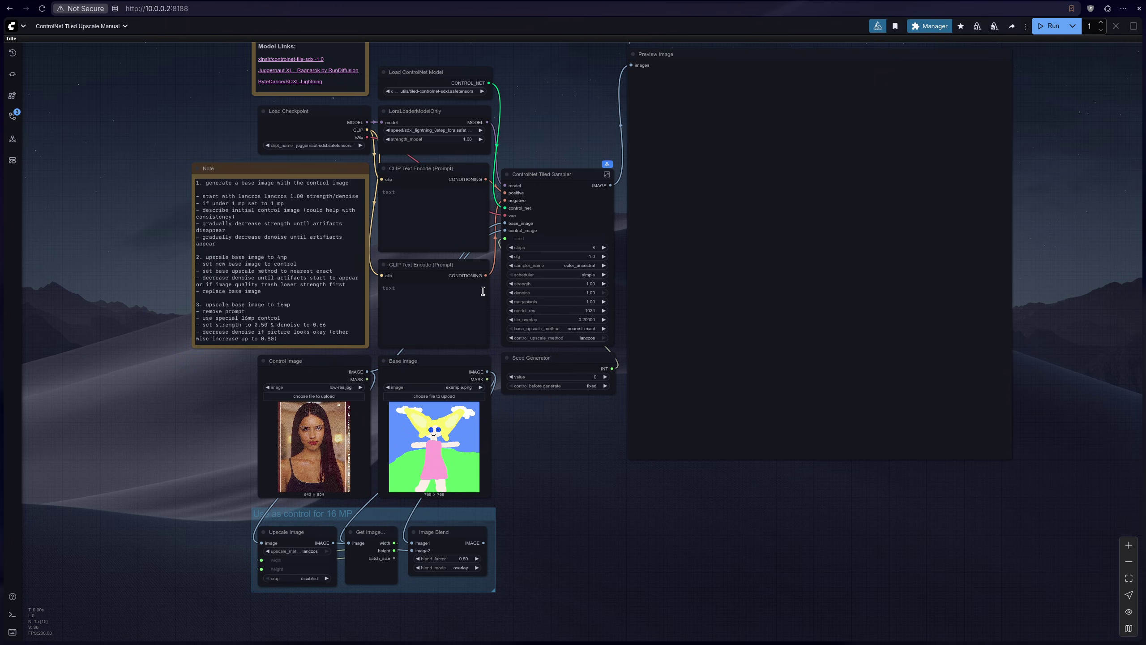
pyautogui.scroll(3, 244, 163)
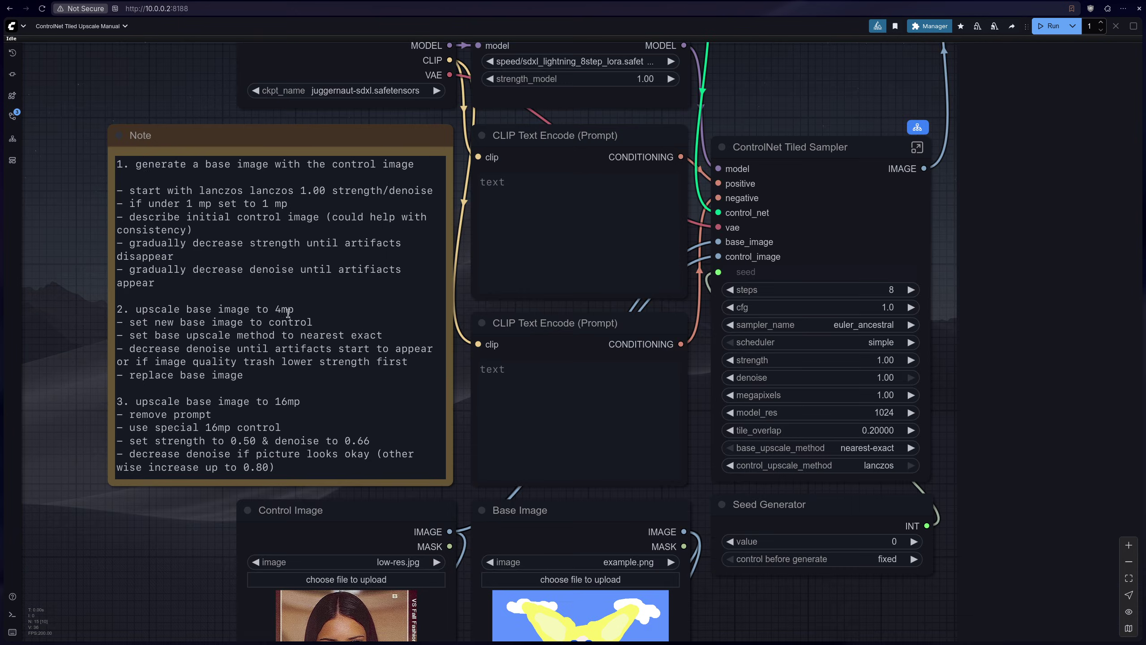
pyautogui.scroll(-5, 204, 218)
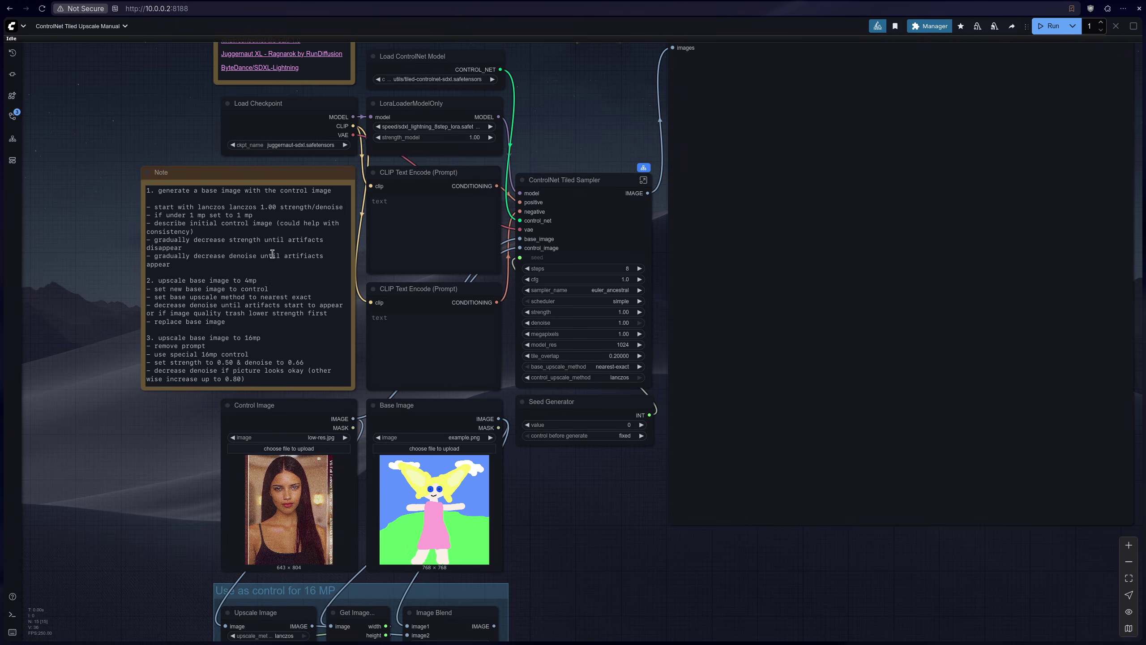
pyautogui.scroll(5, 171, 193)
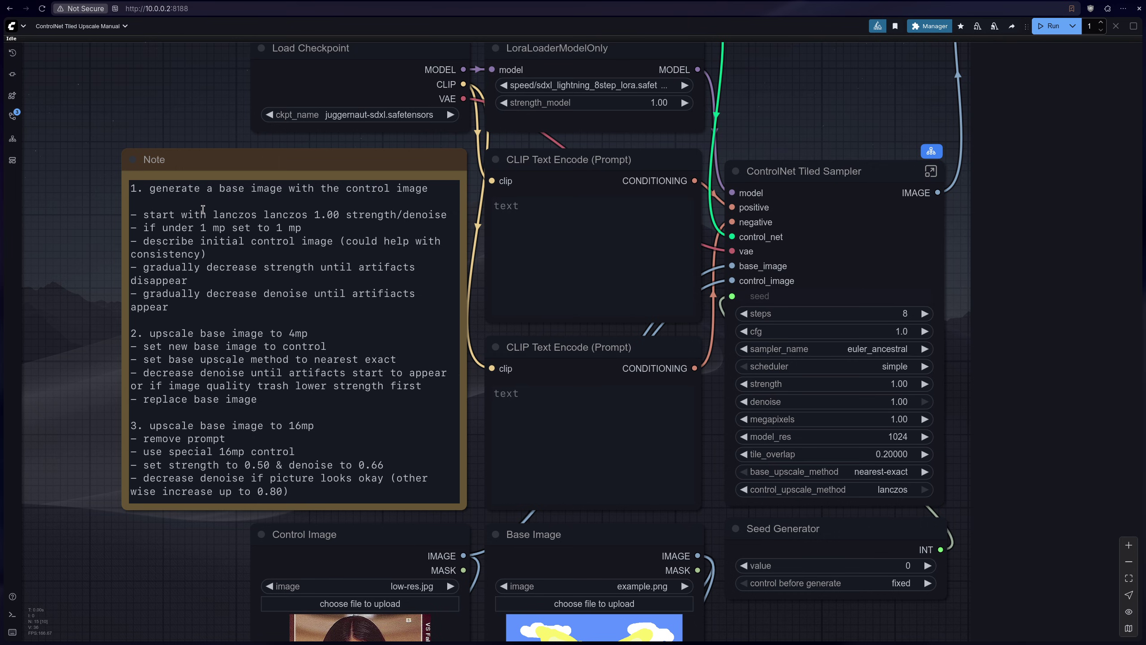
pyautogui.scroll(-3, 203, 208)
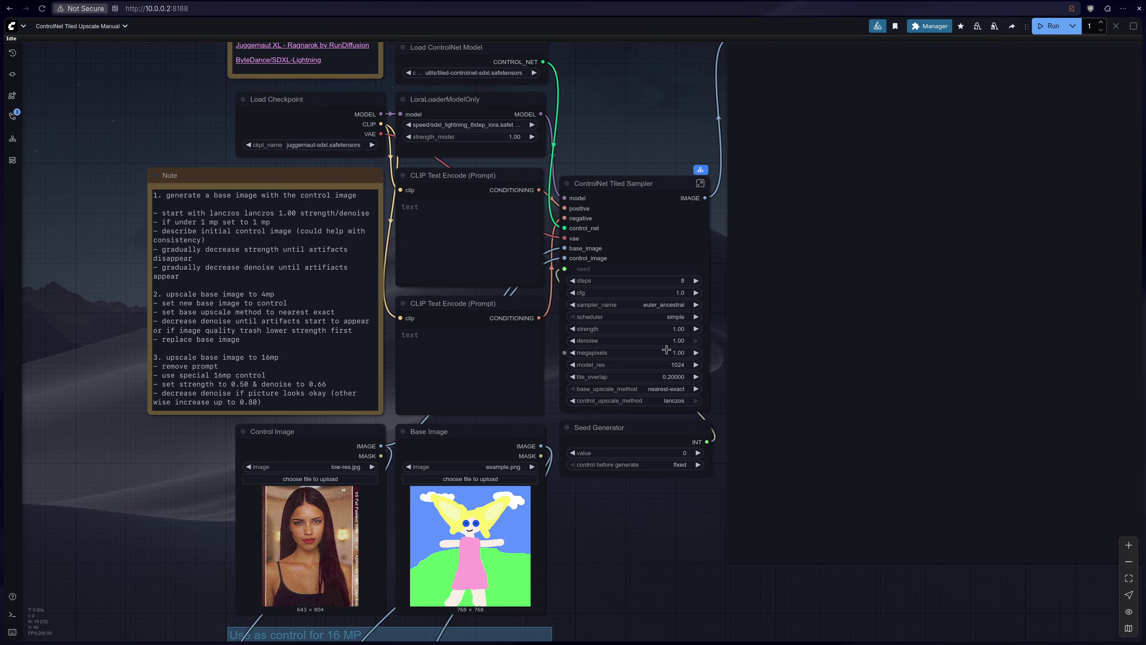
# Step: Set ControlNet Tiled Sampler strength and denoise to 0.70 and run the workflow
pyautogui.click(659, 329)
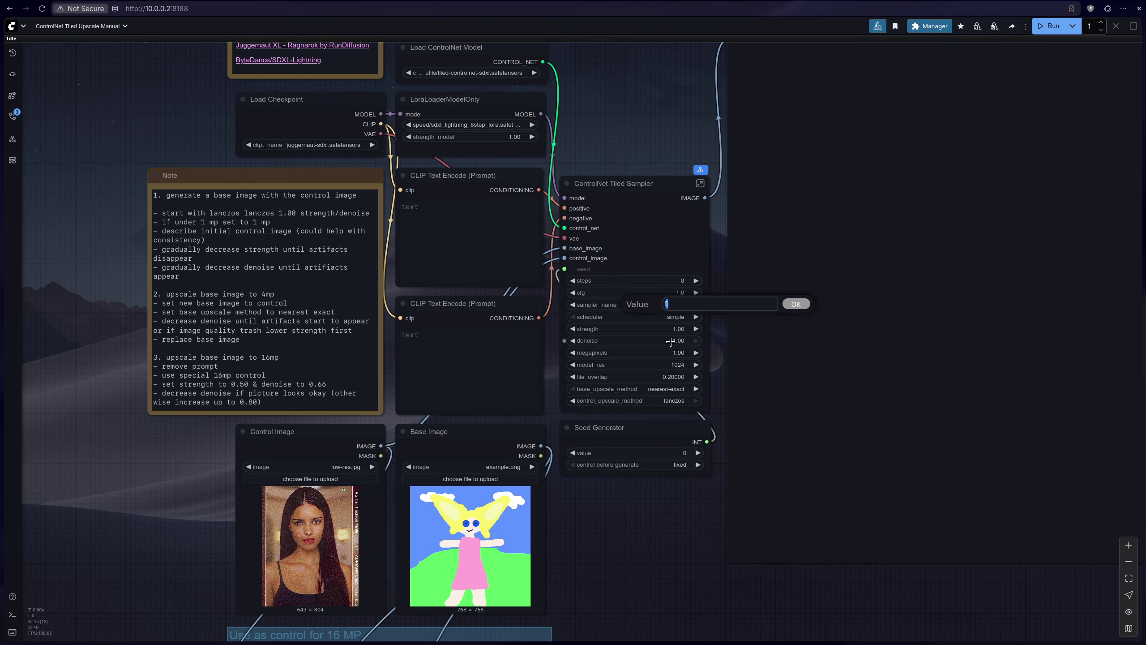
pyautogui.write('.7')
pyautogui.click(795, 305)
pyautogui.click(678, 339)
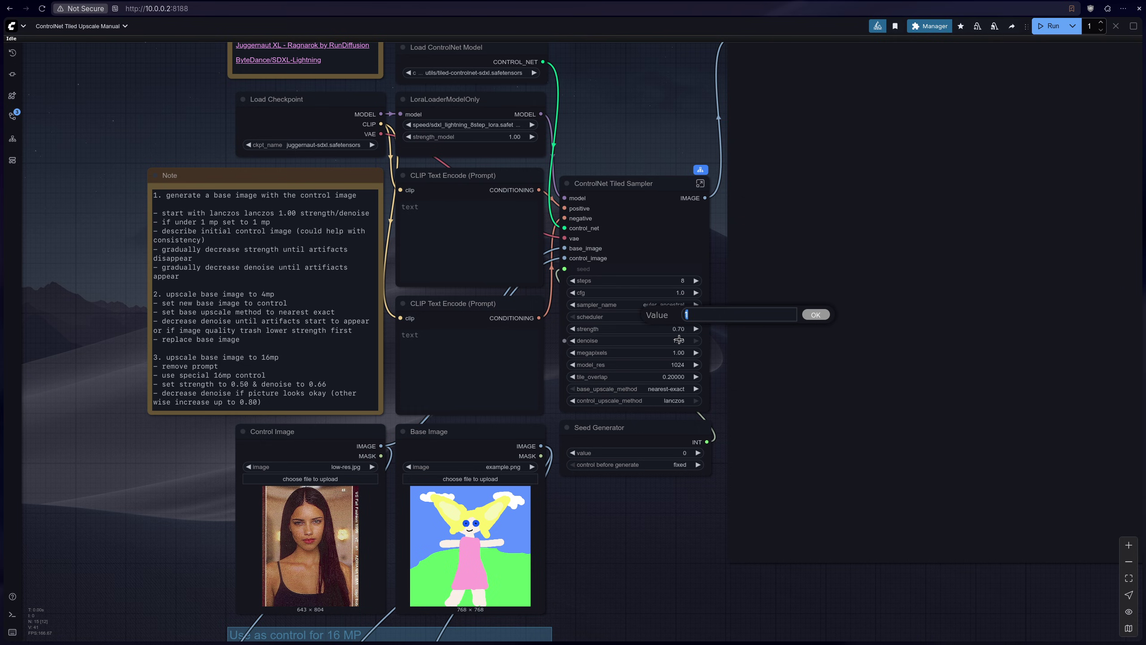
pyautogui.write('.7')
pyautogui.click(815, 315)
pyautogui.press('.')
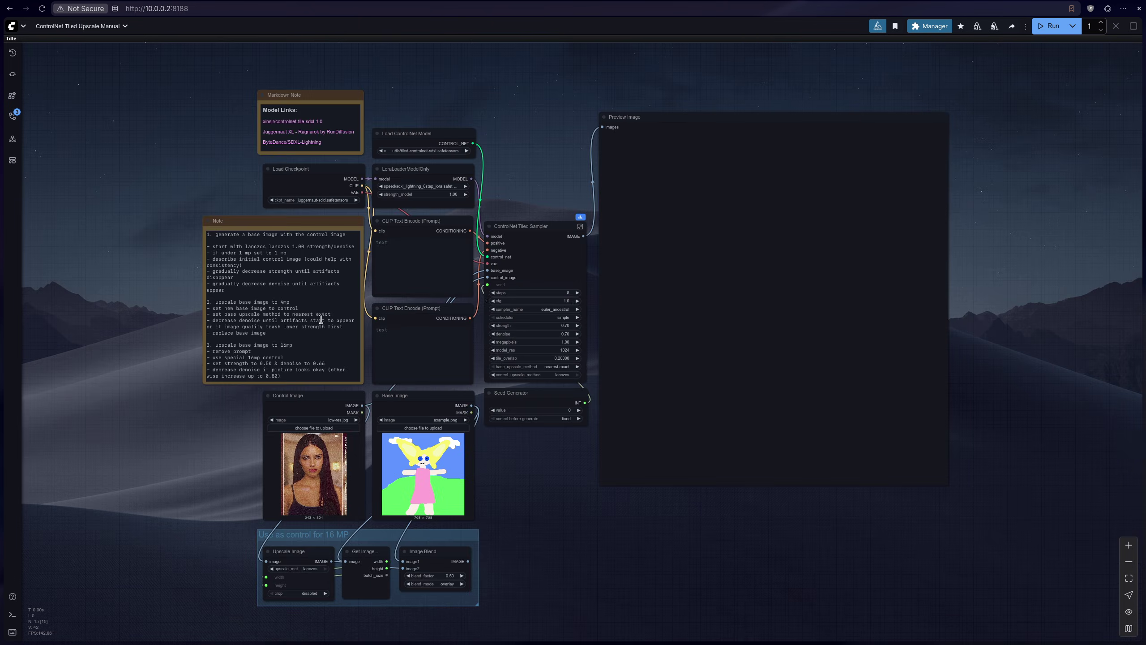
pyautogui.click(1046, 26)
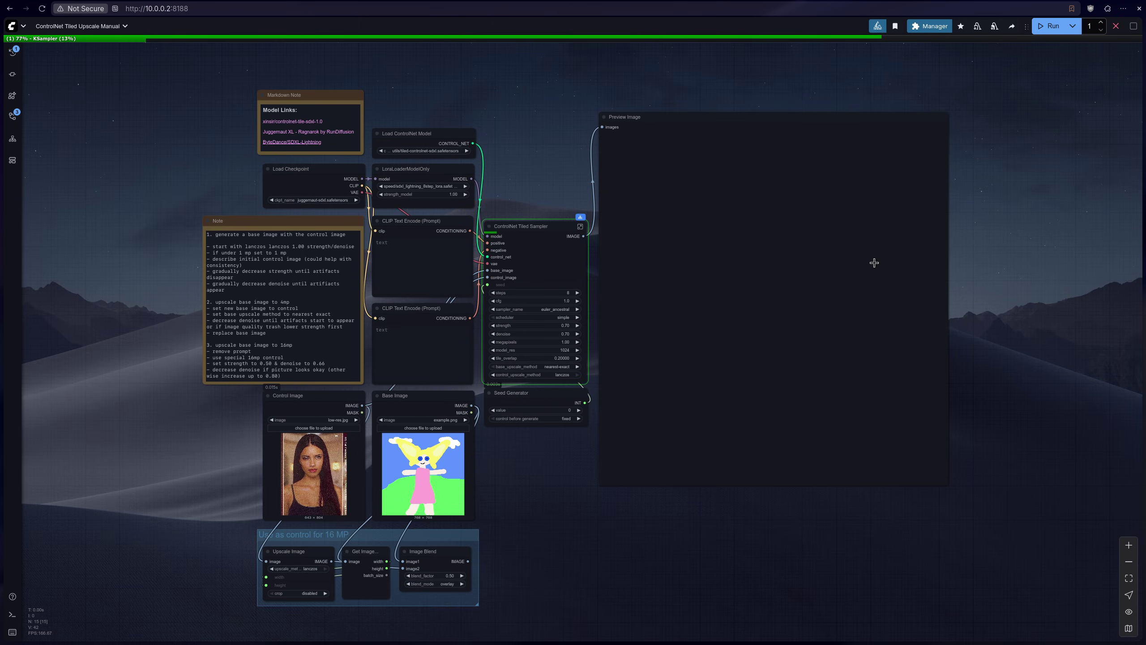
# Step: Inspect the generated portrait alongside the Control and Base Image nodes
pyautogui.scroll(4, 874, 262)
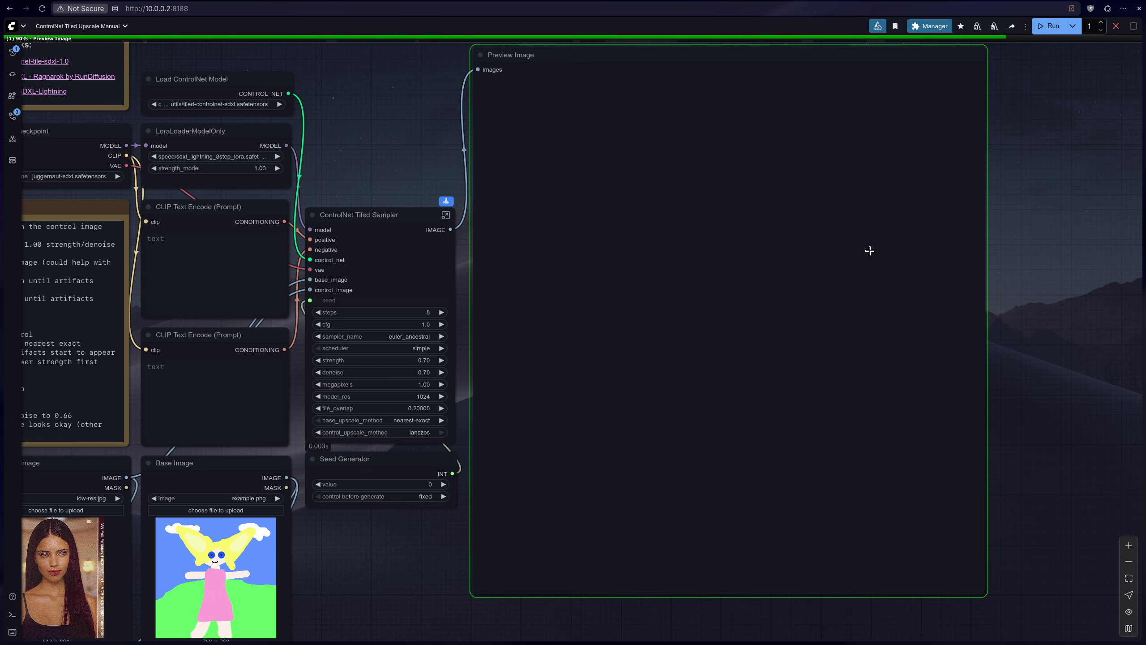
pyautogui.scroll(4, 763, 256)
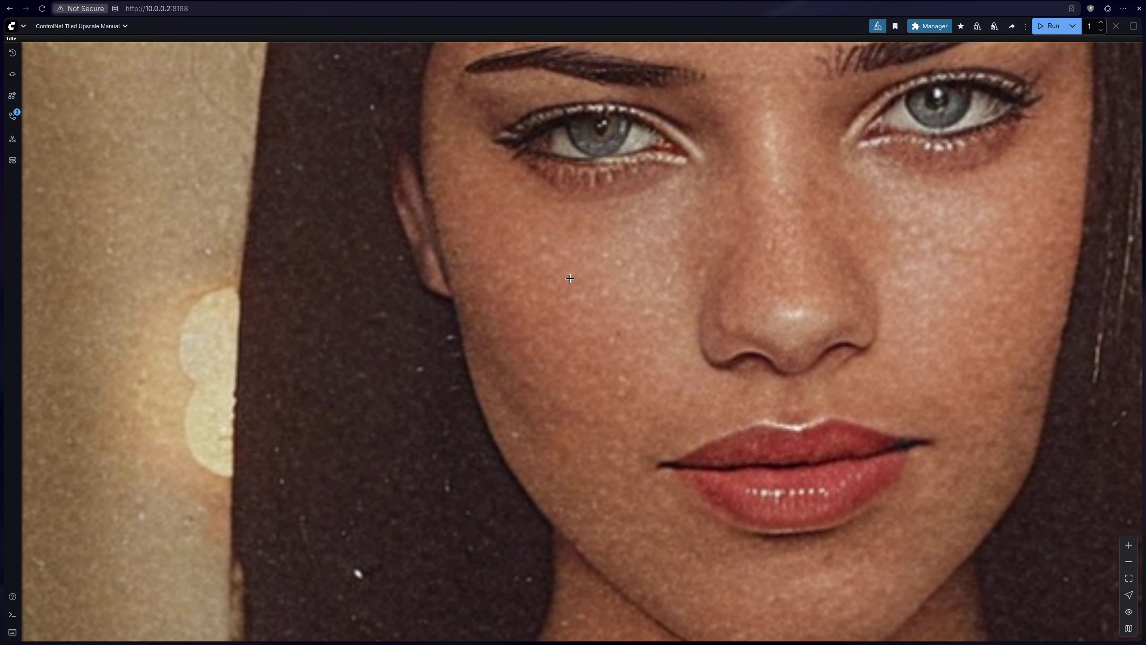
pyautogui.scroll(-3, 633, 375)
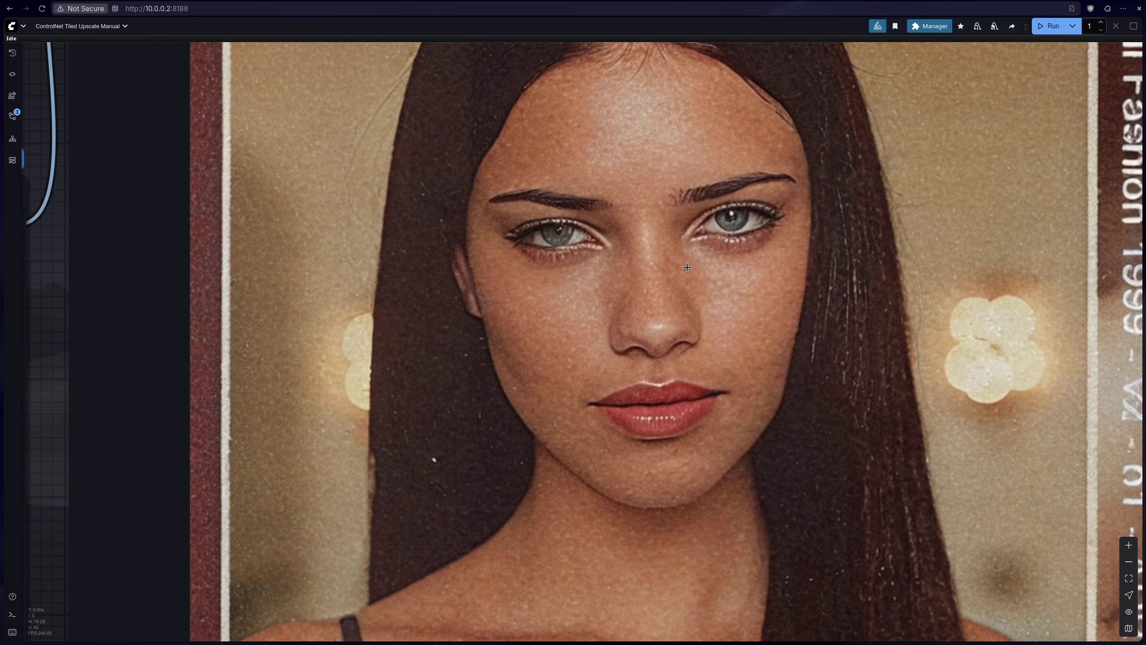
pyautogui.scroll(3, 561, 101)
pyautogui.scroll(-10, 835, 161)
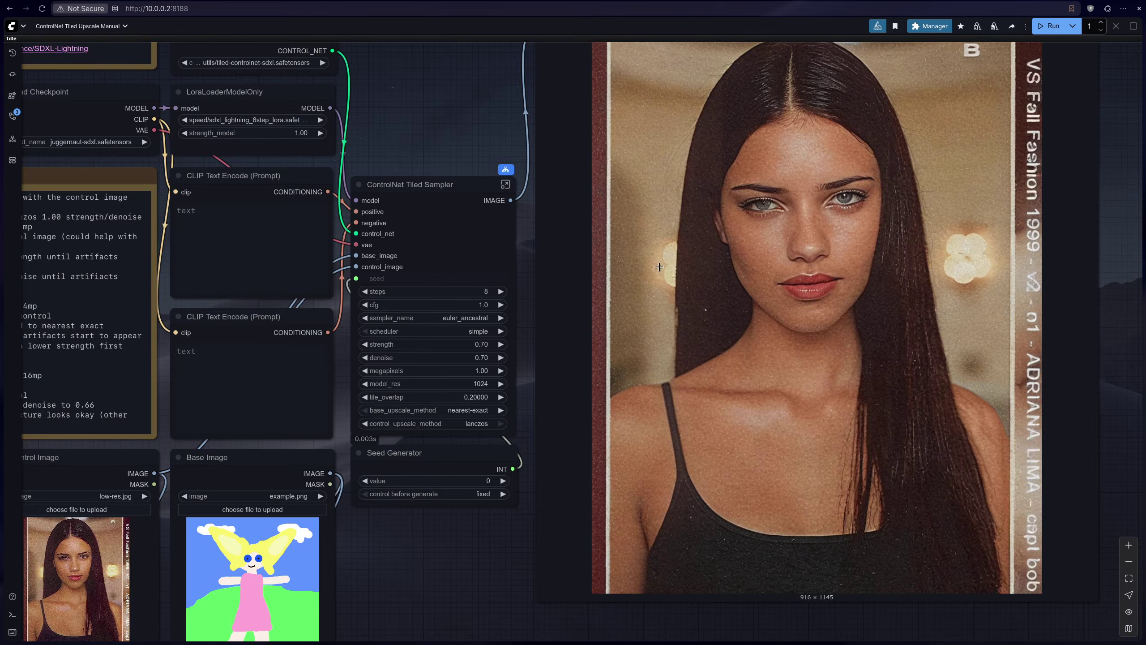
pyautogui.moveTo(660, 267); pyautogui.dragTo(961, 217)
pyautogui.scroll(8, 259, 385)
pyautogui.scroll(-4, 259, 385)
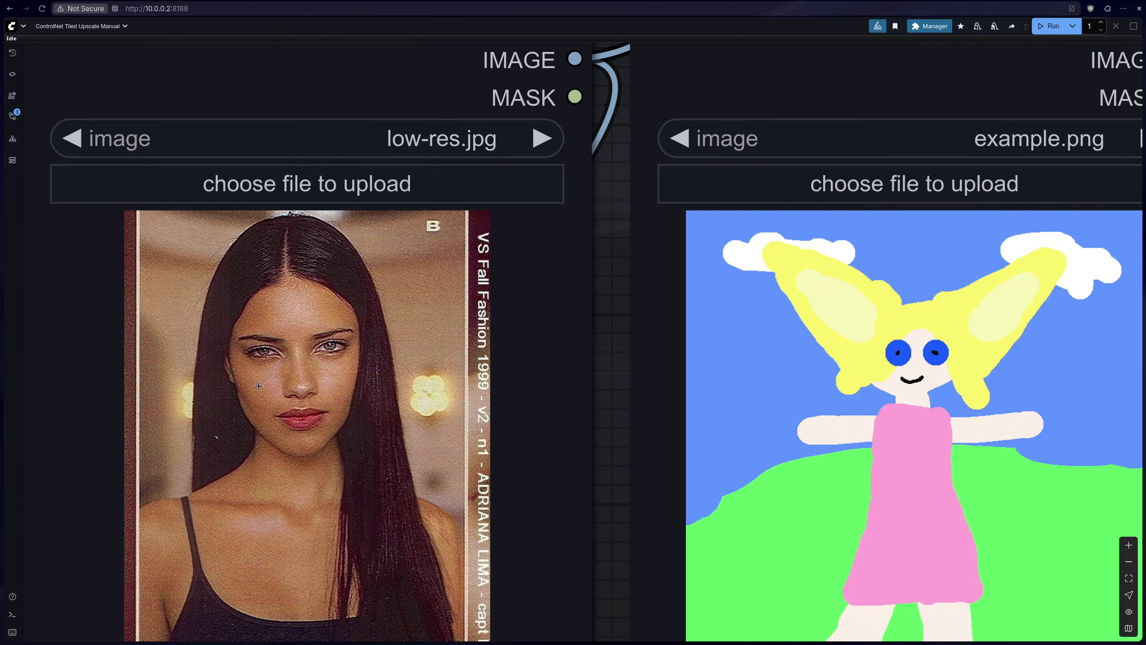
pyautogui.scroll(-5, 258, 386)
pyautogui.scroll(2, 242, 378)
pyautogui.scroll(1, 600, 326)
pyautogui.scroll(3, 549, 291)
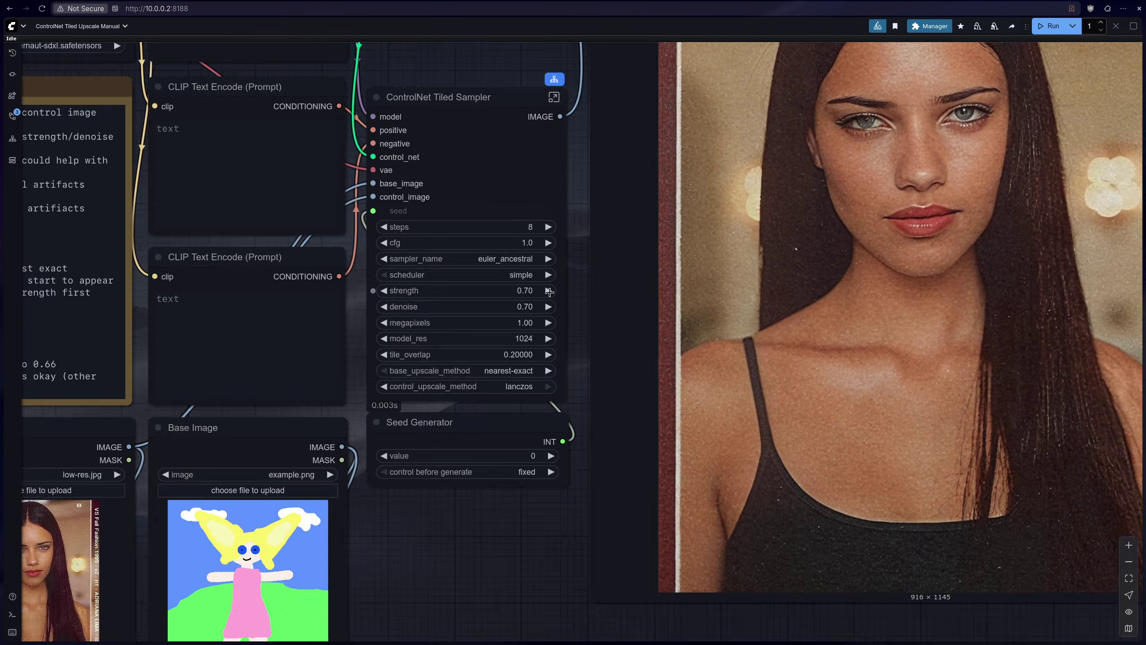
pyautogui.scroll(1, 549, 291)
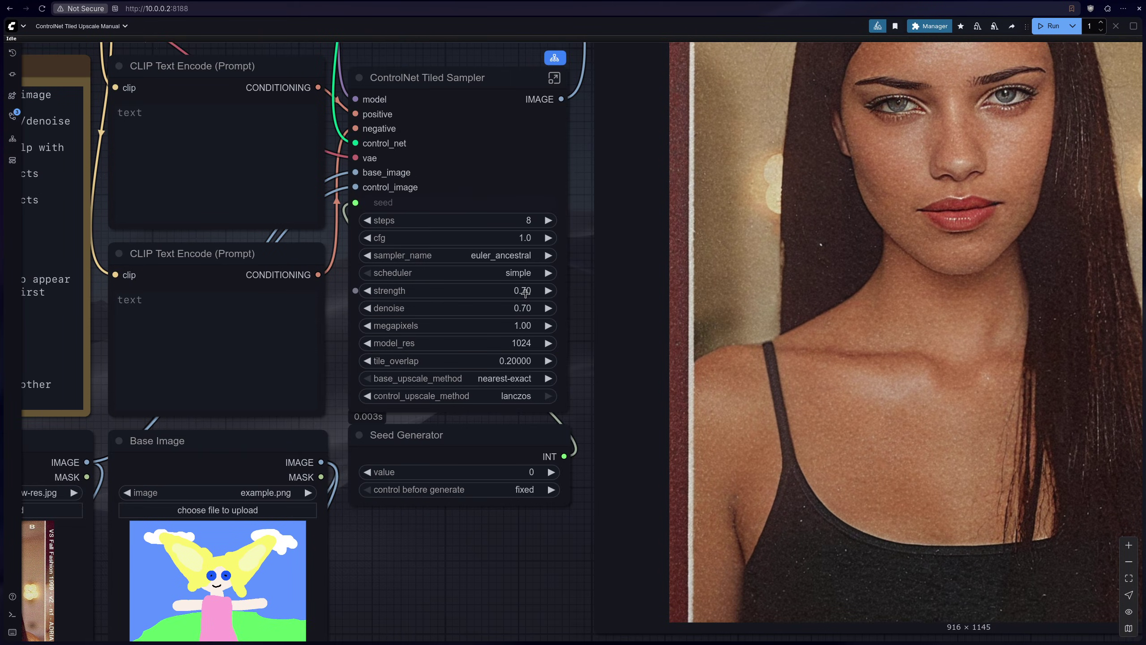
# Step: Change denoise to 0.80 and strength to 0.50, then run again
pyautogui.click(510, 309)
pyautogui.write('0.8')
pyautogui.press('Return')
pyautogui.click(516, 291)
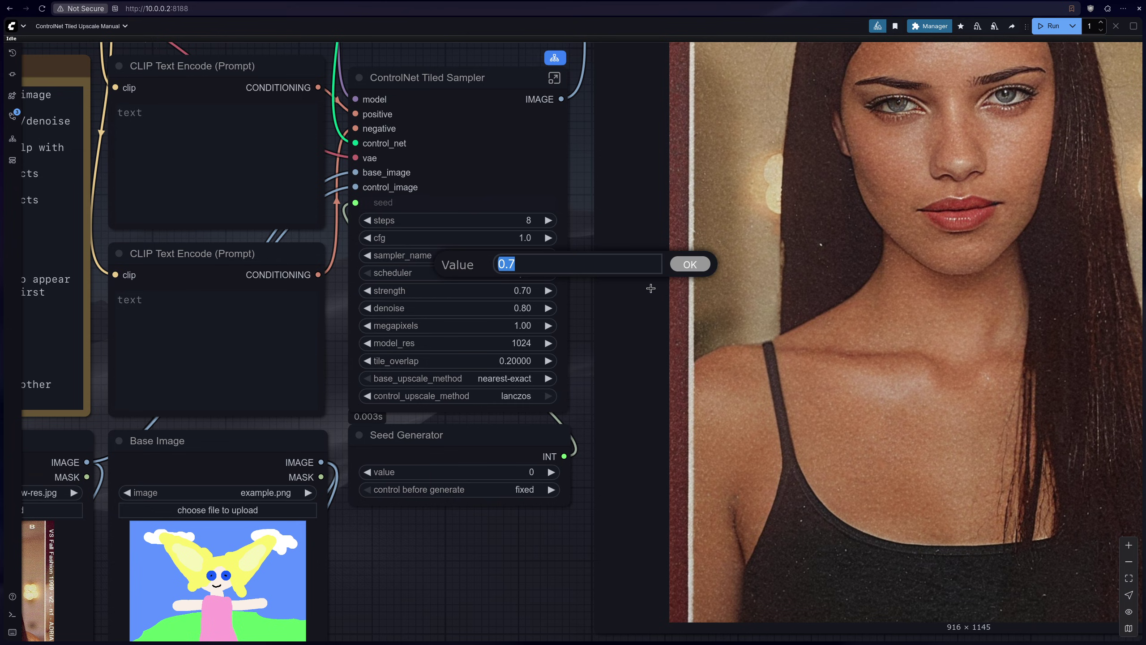
pyautogui.write('0.5')
pyautogui.click(690, 267)
pyautogui.scroll(-9, 446, 336)
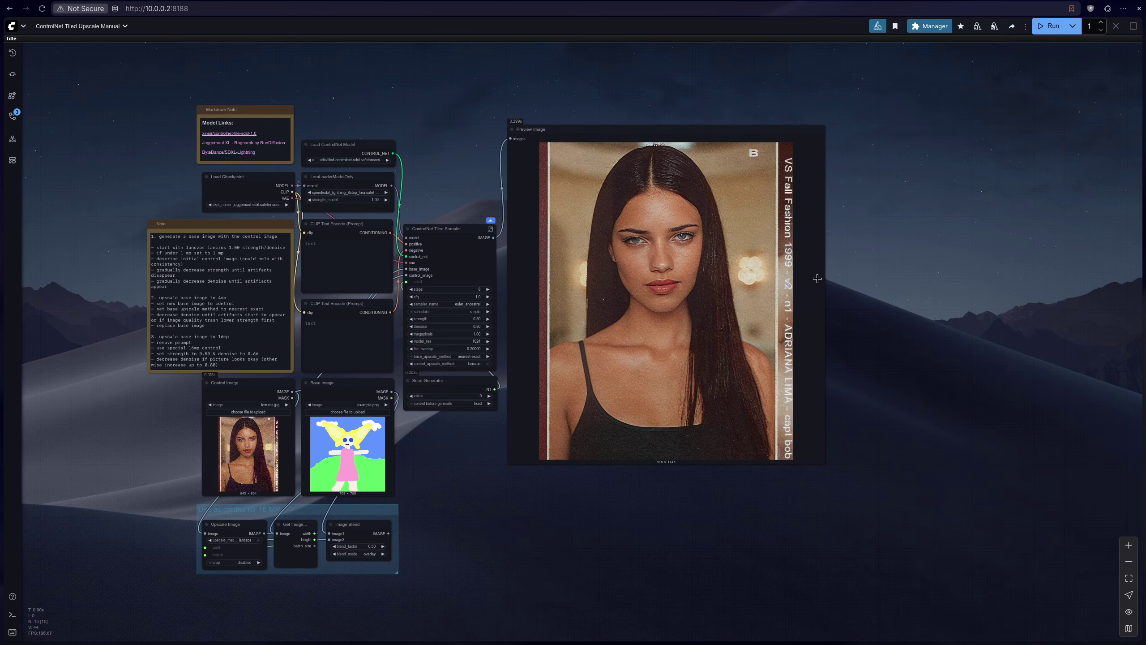
pyautogui.hotkey('ctrl', 'Return')
# Step: Copy the generated 916 × 1145 portrait from Preview Image to the clipspace
pyautogui.scroll(12, 673, 233)
pyautogui.scroll(-7, 665, 237)
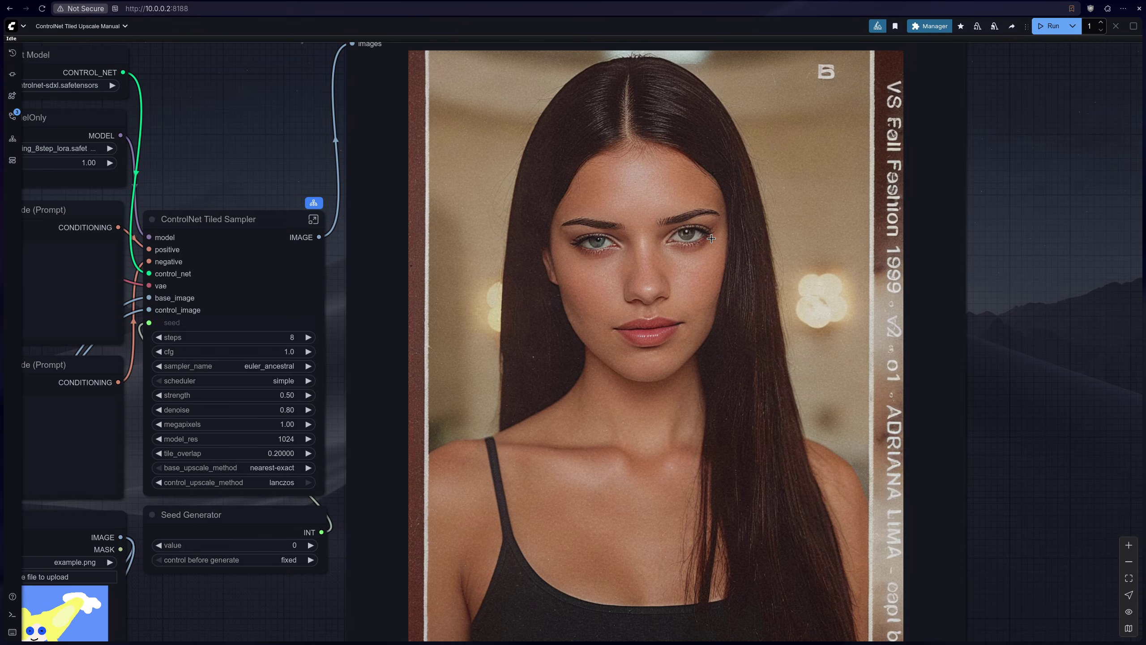
pyautogui.scroll(-3, 713, 224)
pyautogui.scroll(15, 265, 450)
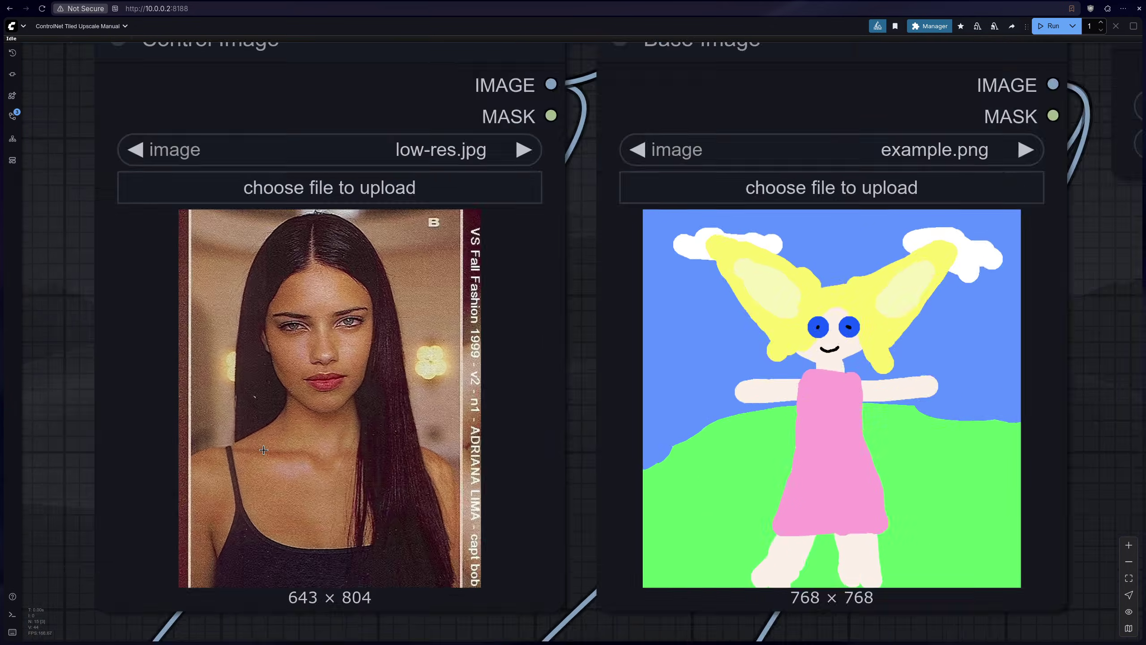
pyautogui.scroll(-6, 265, 449)
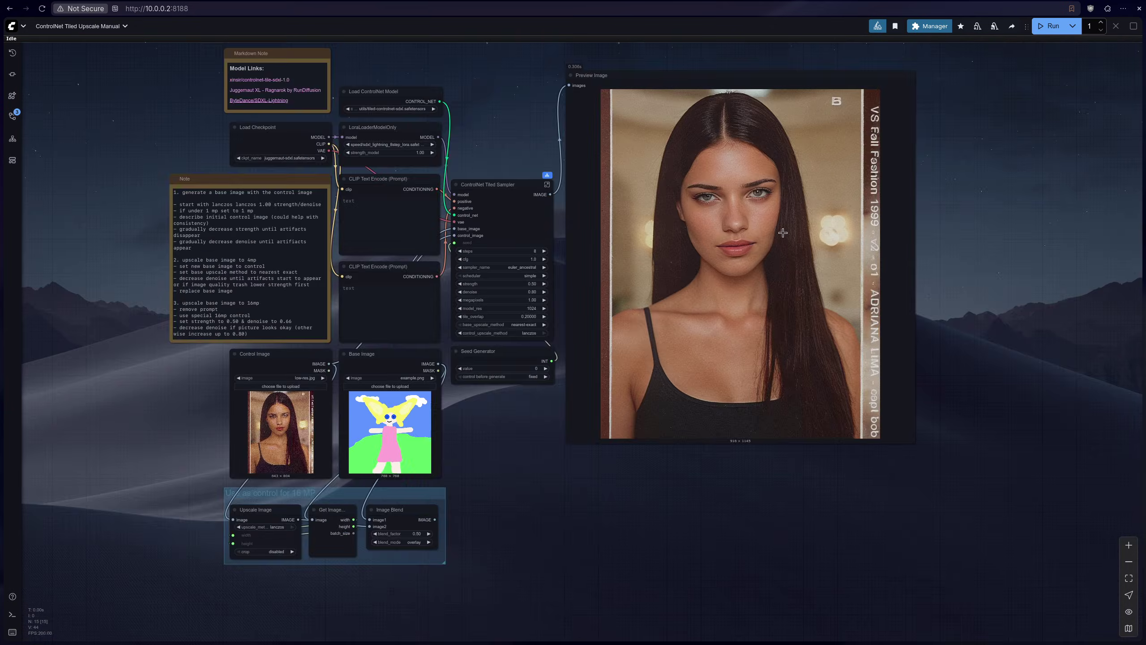
pyautogui.scroll(12, 568, 272)
pyautogui.scroll(-10, 568, 272)
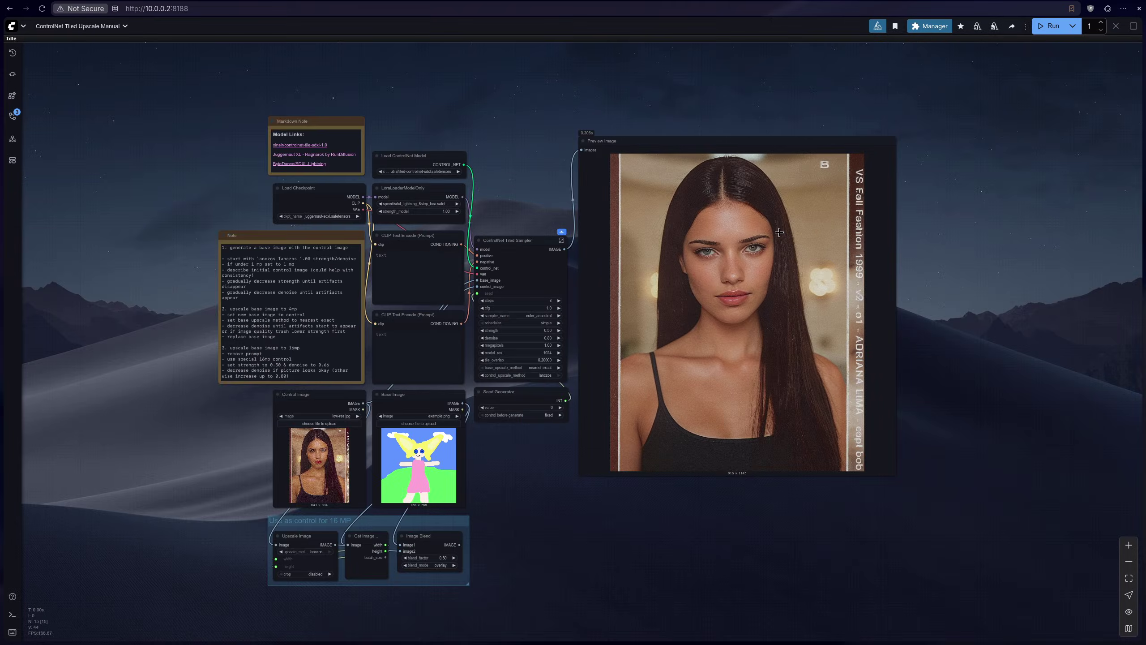
pyautogui.scroll(6, 652, 480)
pyautogui.scroll(-2, 652, 481)
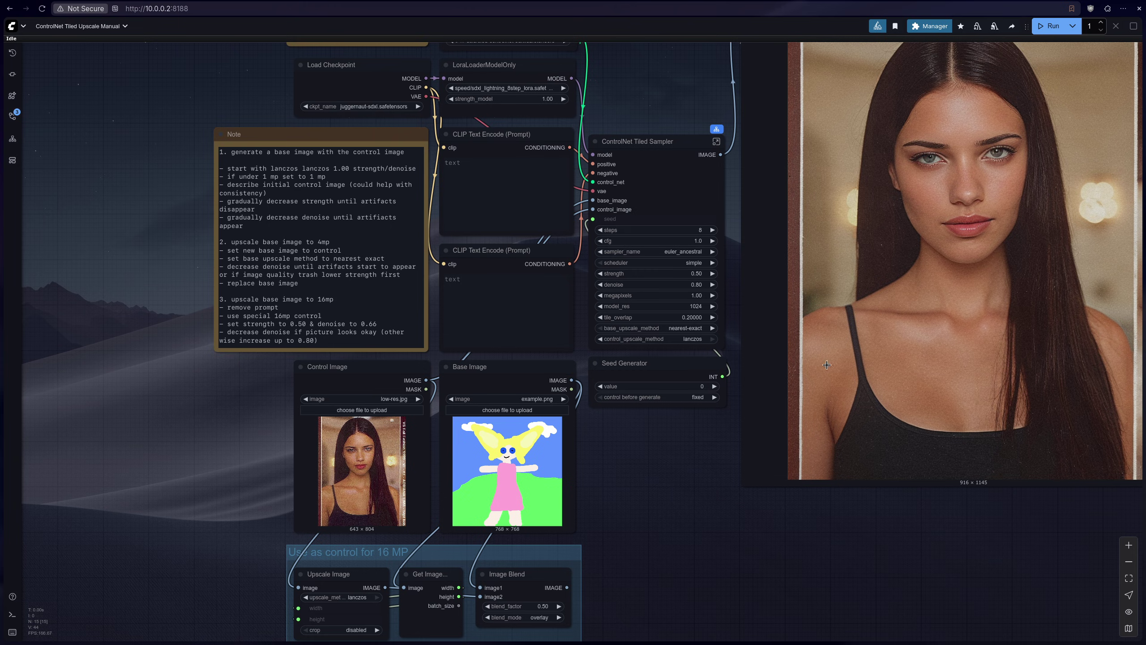
pyautogui.rightClick(883, 341)
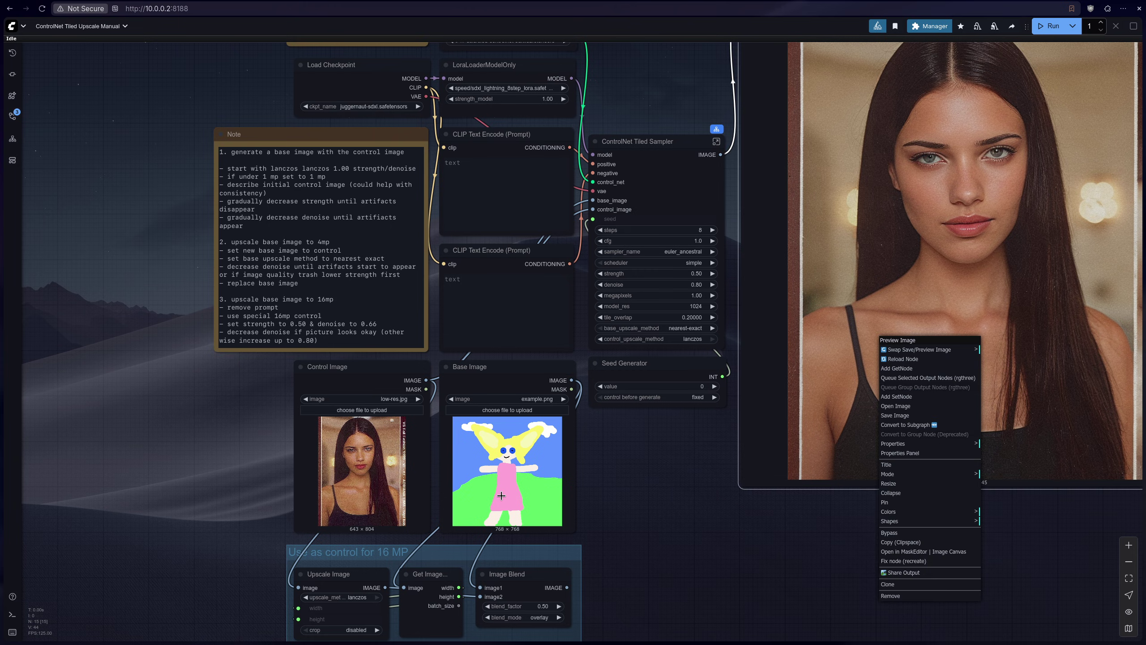
pyautogui.click(899, 543)
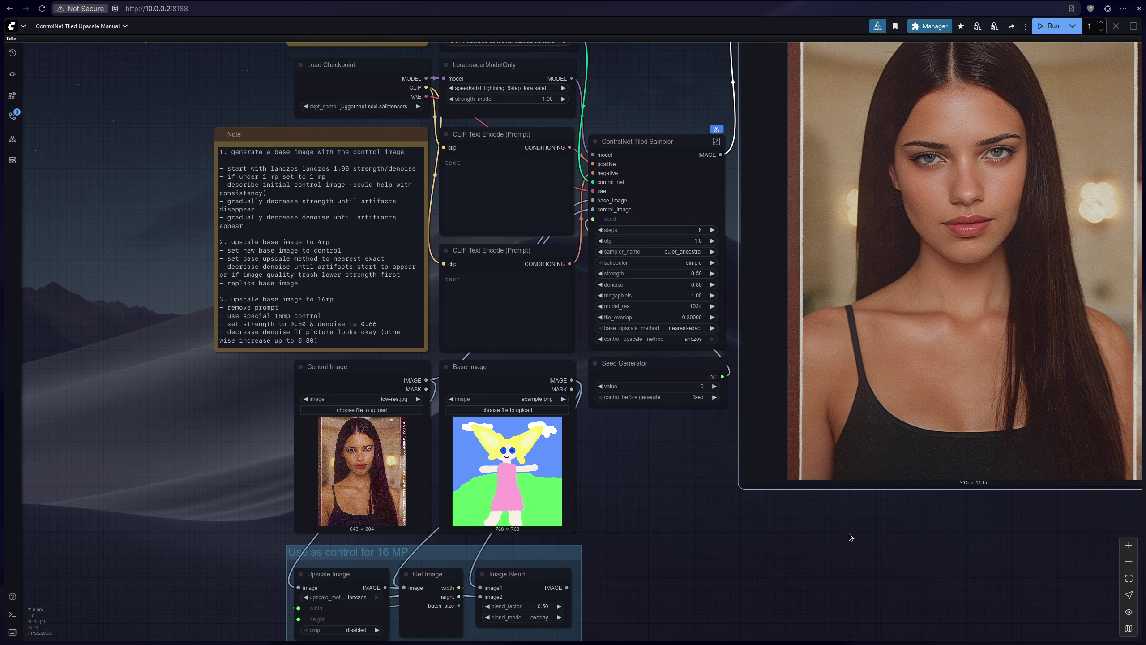
# Step: Paste the portrait into the Base Image loader, replacing example.png
pyautogui.click(486, 482)
pyautogui.rightClick(487, 481)
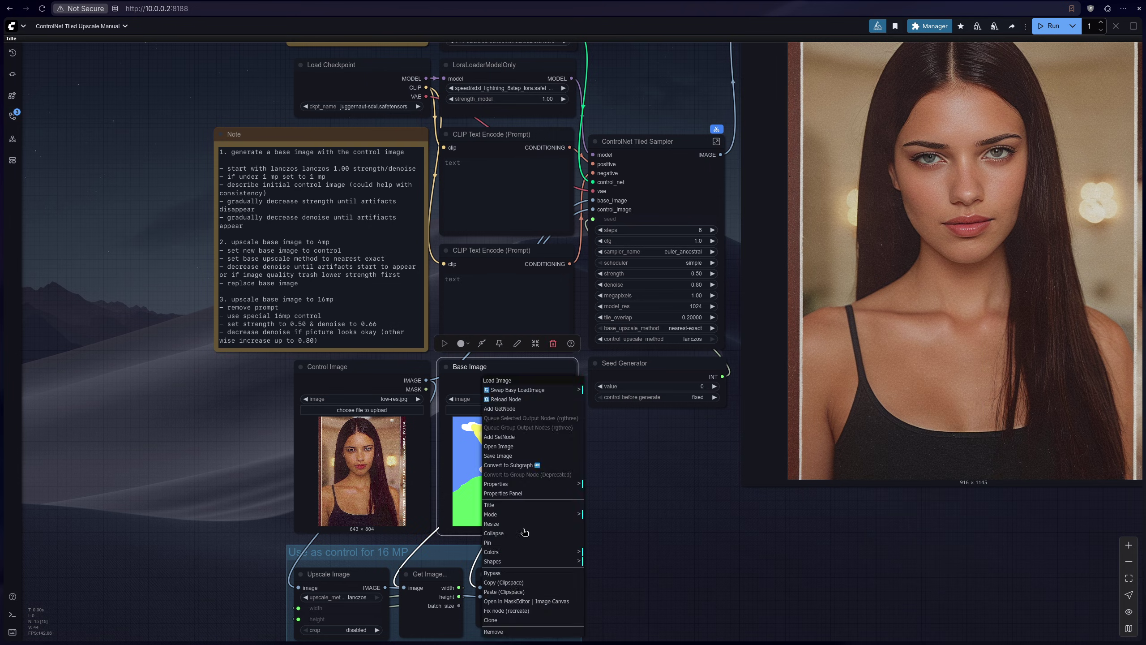
pyautogui.click(515, 591)
pyautogui.click(651, 488)
pyautogui.moveTo(650, 488); pyautogui.dragTo(604, 550)
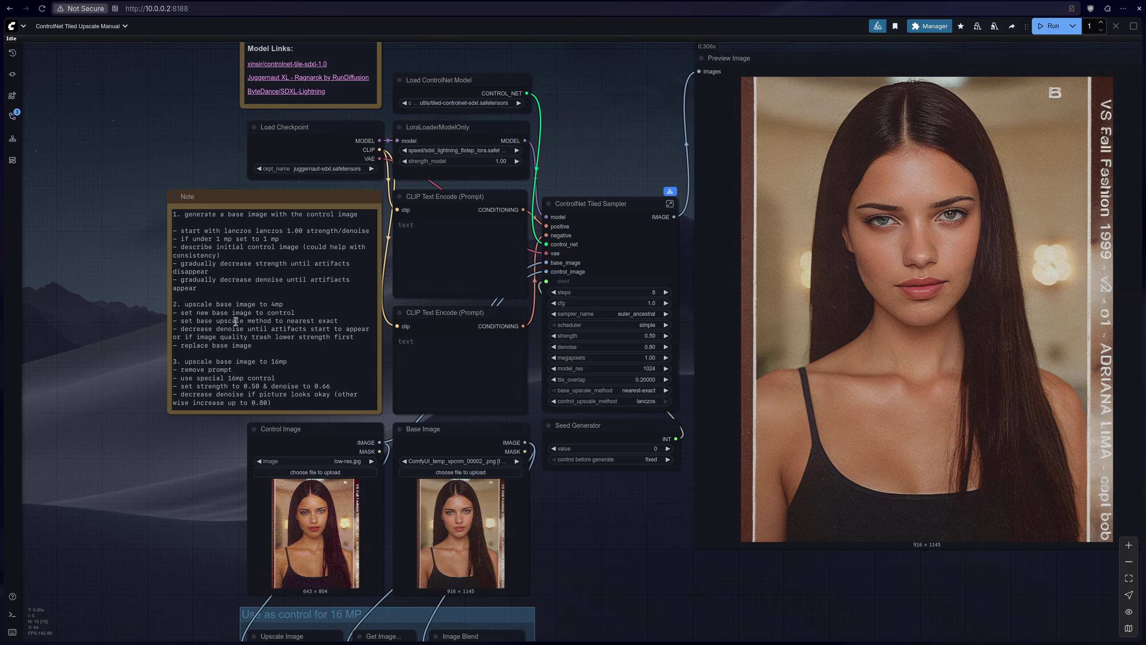
# Step: Connect the new base image as the control image and set megapixels to 4
pyautogui.moveTo(524, 442); pyautogui.dragTo(552, 275)
pyautogui.click(632, 358)
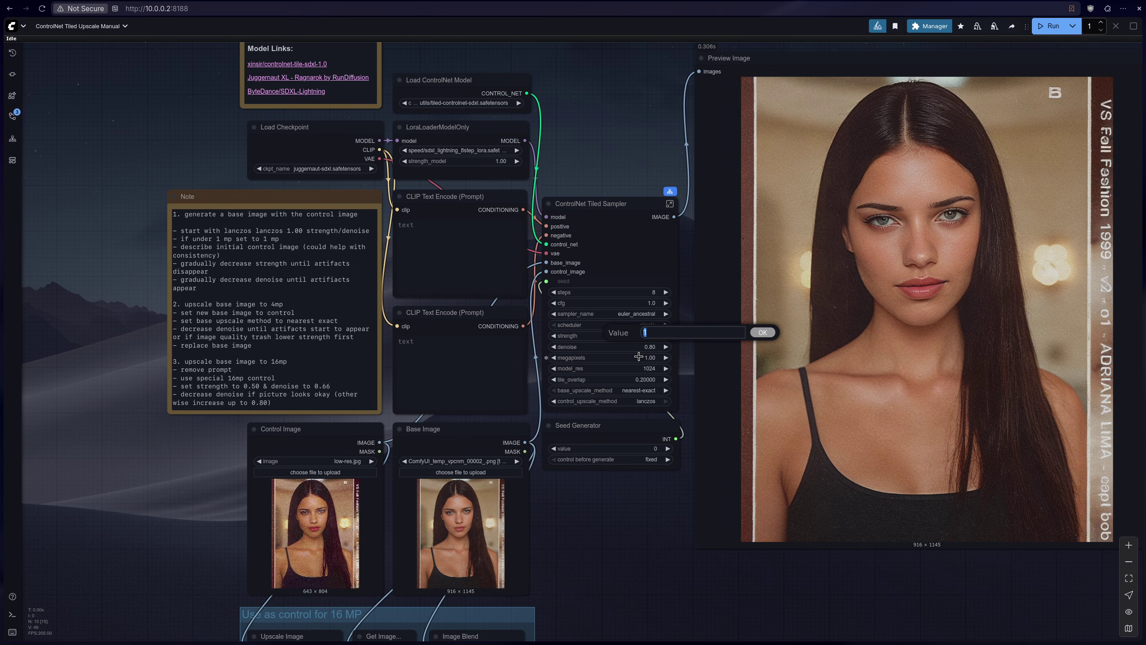
pyautogui.write('4')
pyautogui.click(763, 332)
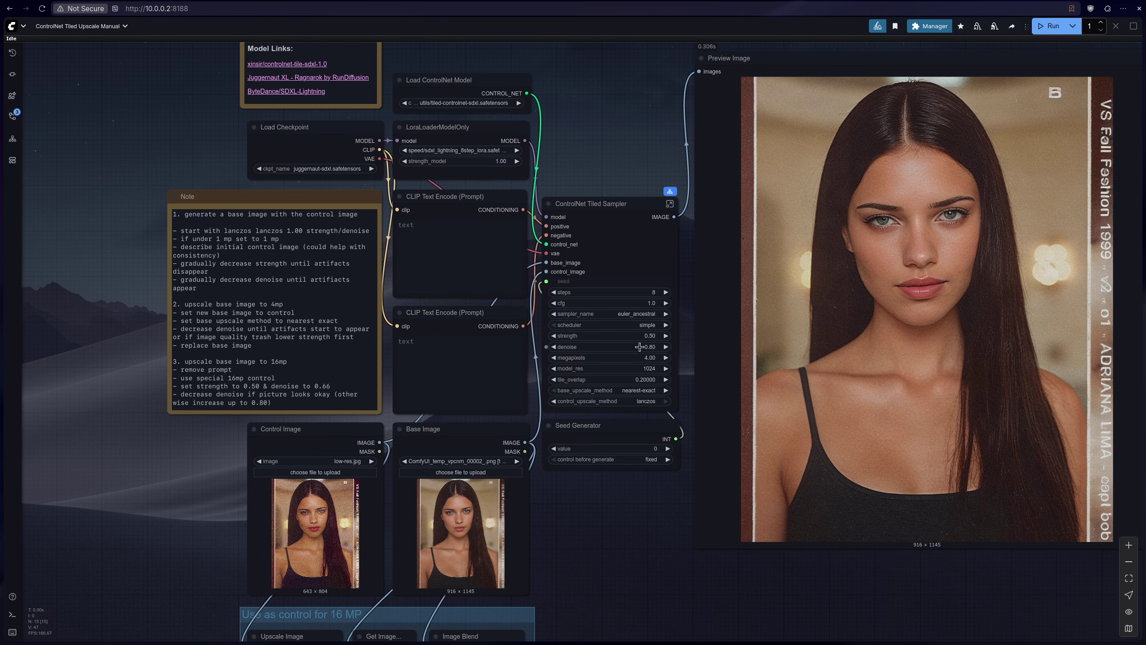
# Step: Run the workflow at 4 megapixels to produce the 1830 × 2290 portrait
pyautogui.hscroll(2, 640, 346)
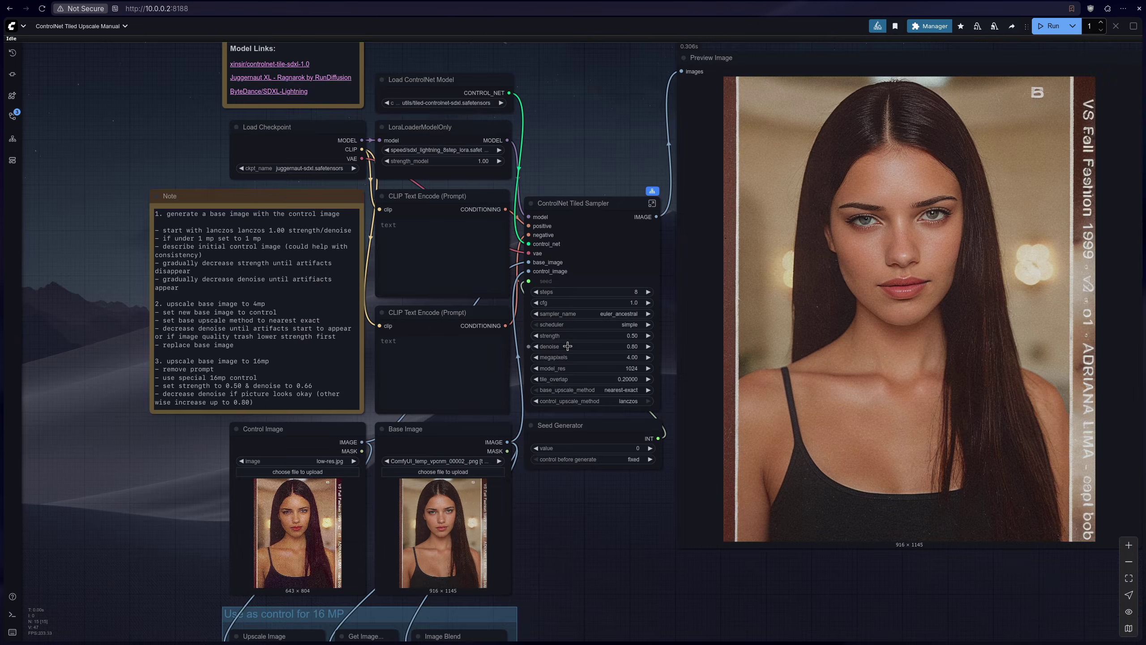
pyautogui.scroll(-5, 357, 328)
pyautogui.hotkey('ctrl', 'Return')
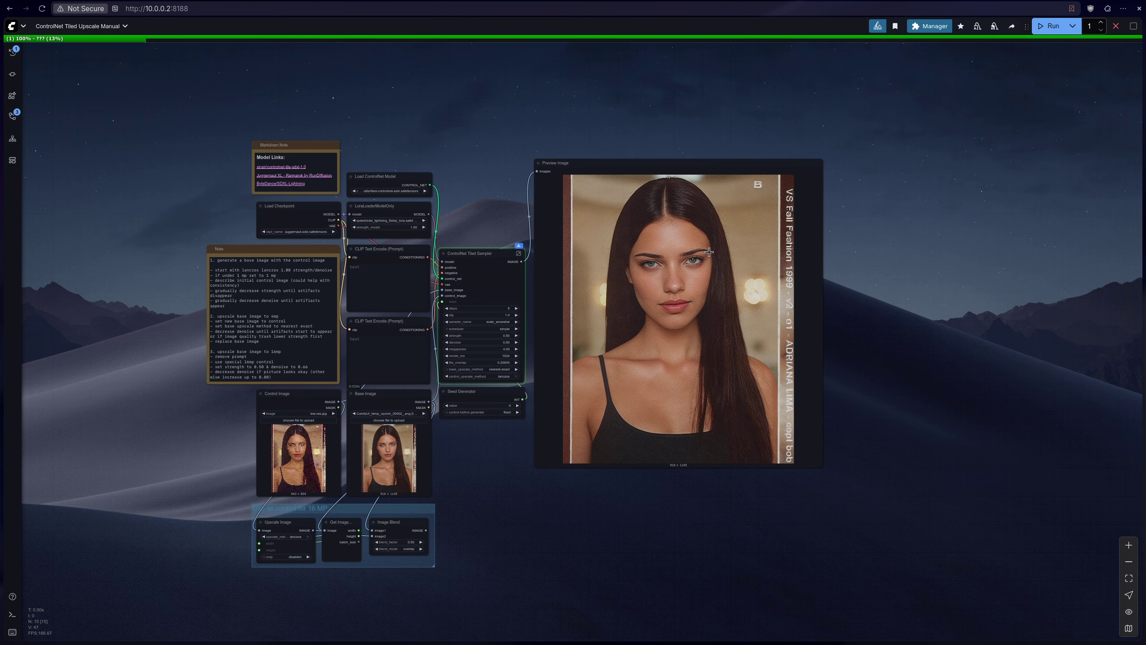
pyautogui.scroll(6, 387, 490)
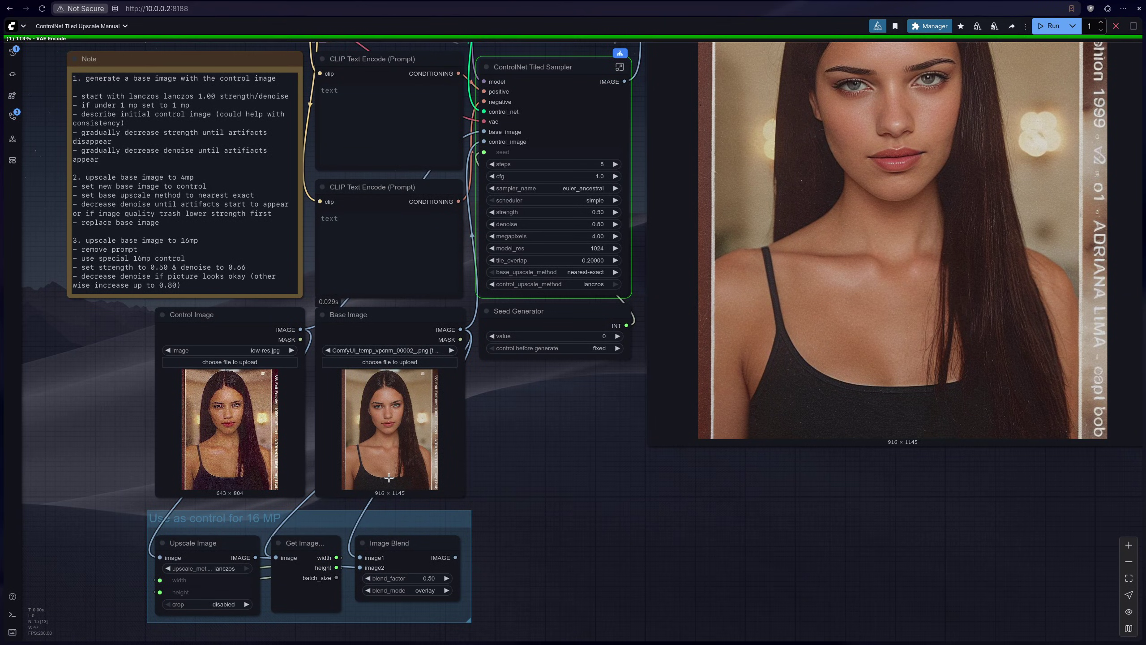
pyautogui.scroll(-3, 498, 430)
pyautogui.scroll(7, 557, 335)
pyautogui.scroll(-5, 502, 282)
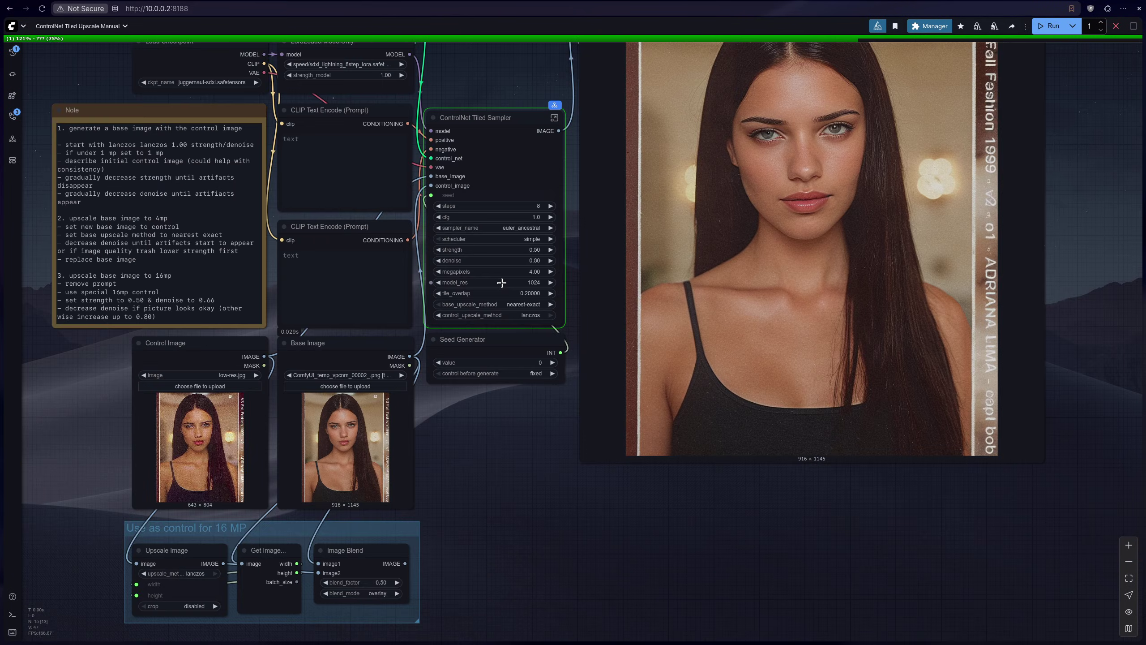
pyautogui.scroll(-2, 519, 294)
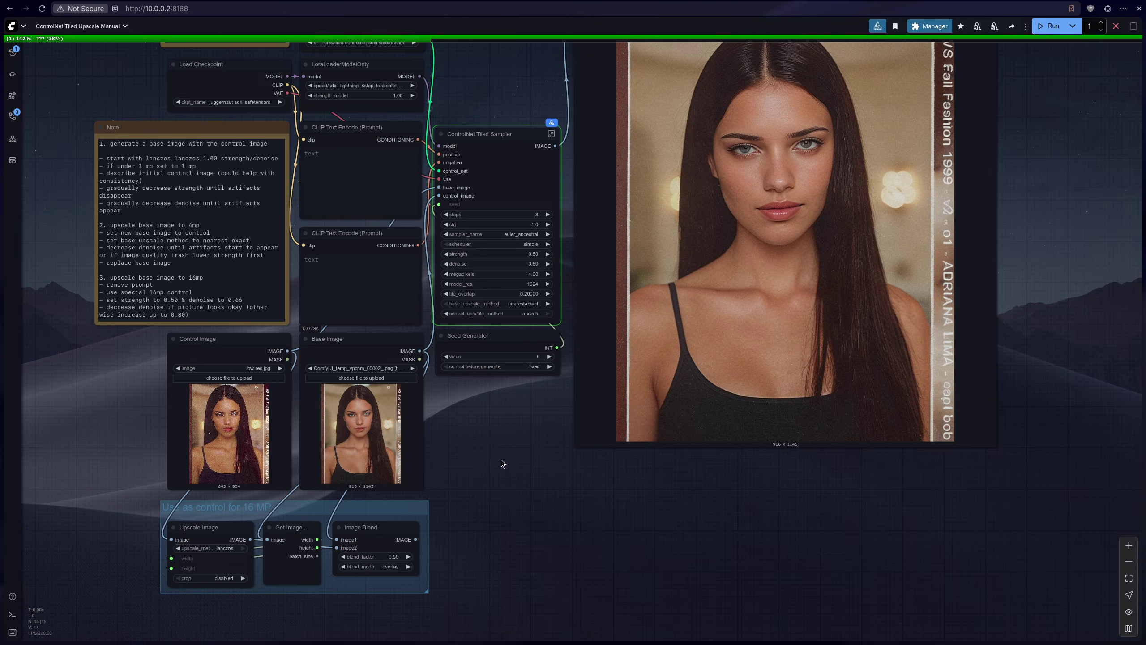
pyautogui.scroll(-2, 475, 451)
pyautogui.moveTo(475, 452); pyautogui.dragTo(462, 494)
pyautogui.scroll(6, 262, 515)
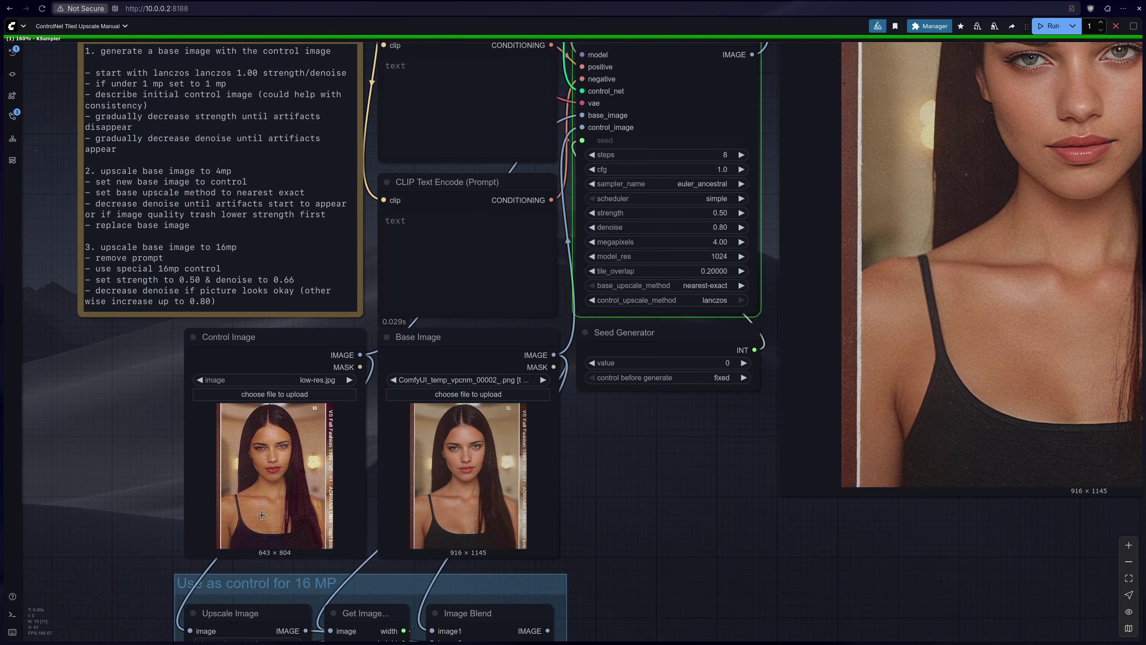
pyautogui.scroll(-5, 262, 515)
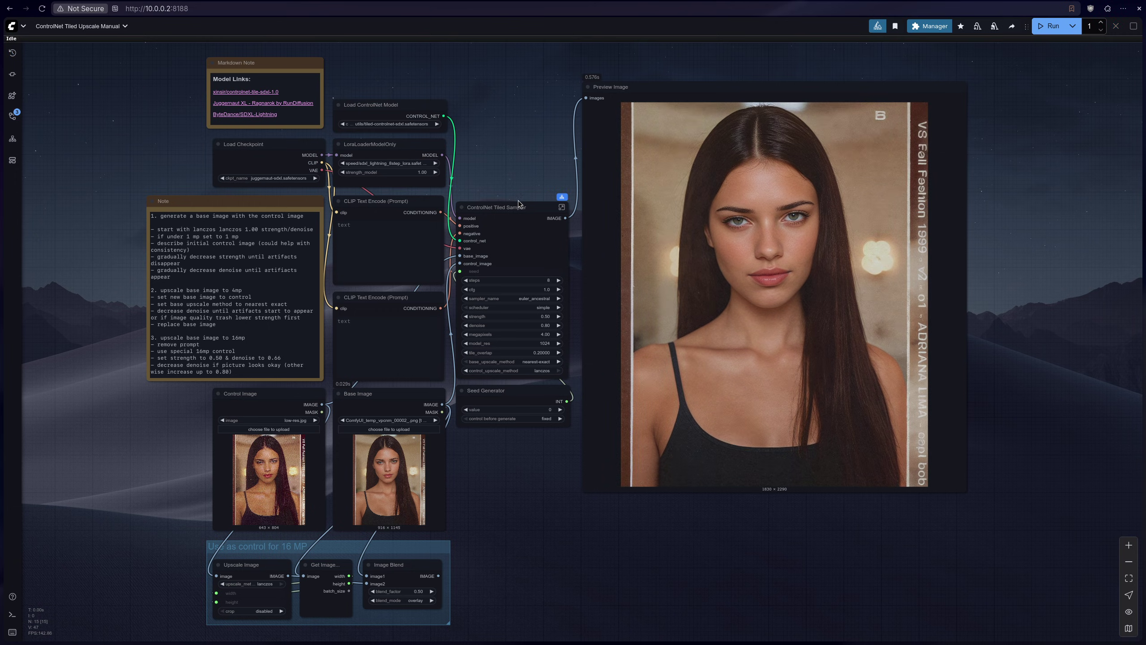
pyautogui.scroll(7, 795, 224)
pyautogui.scroll(-6, 794, 223)
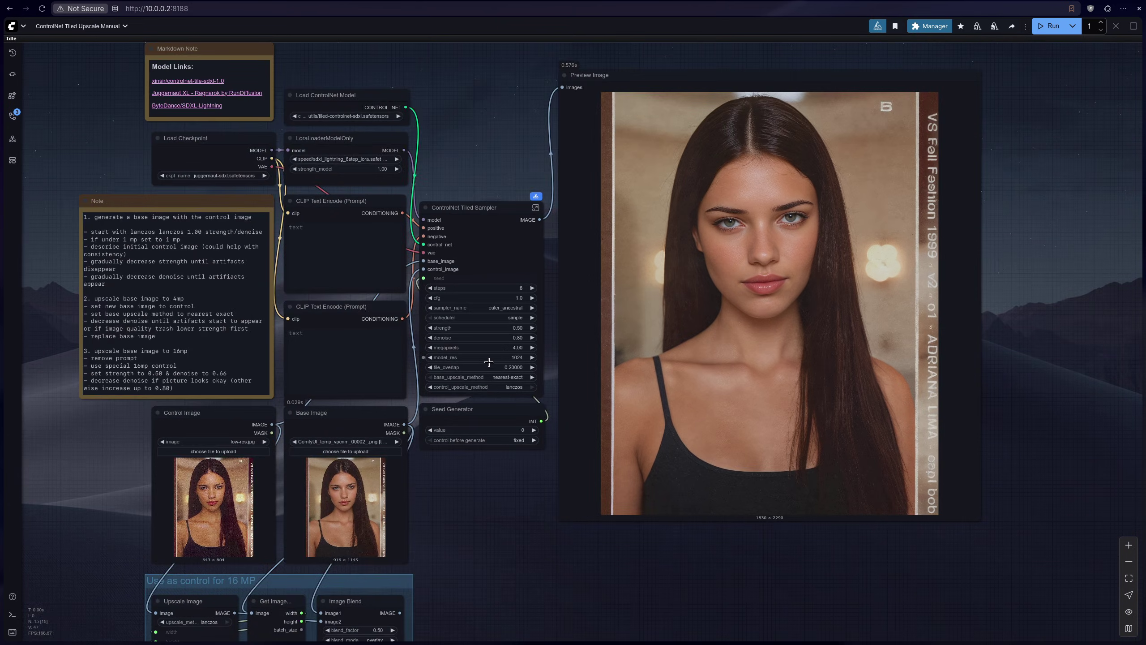
pyautogui.scroll(7, 489, 362)
pyautogui.scroll(-7, 402, 331)
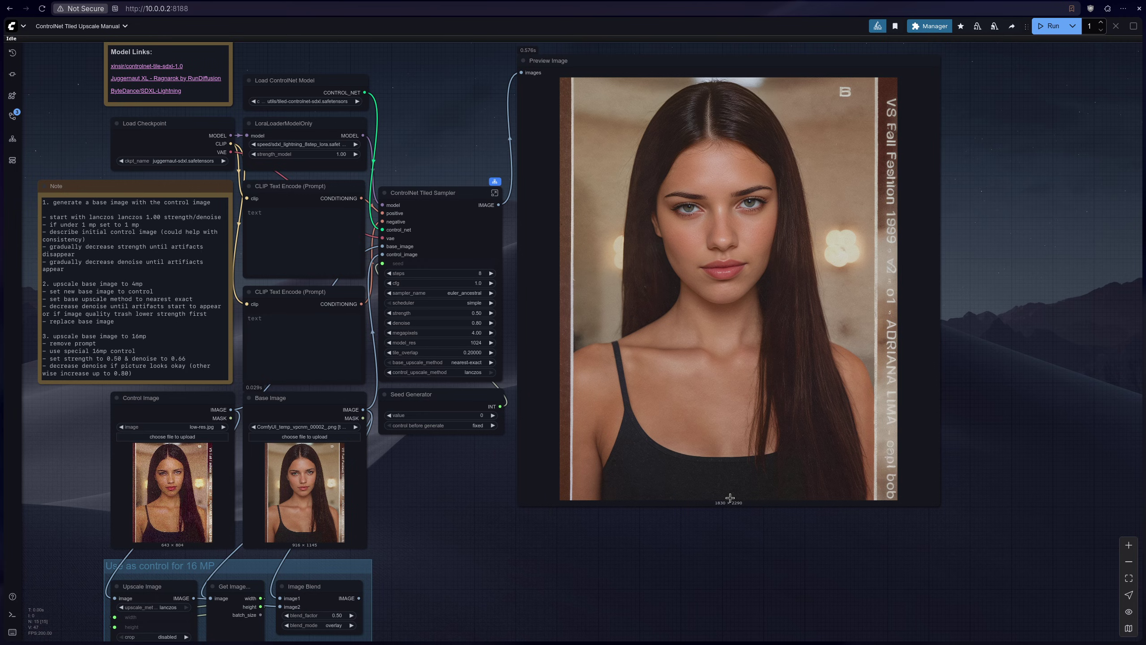
pyautogui.scroll(7, 730, 497)
pyautogui.scroll(-7, 718, 501)
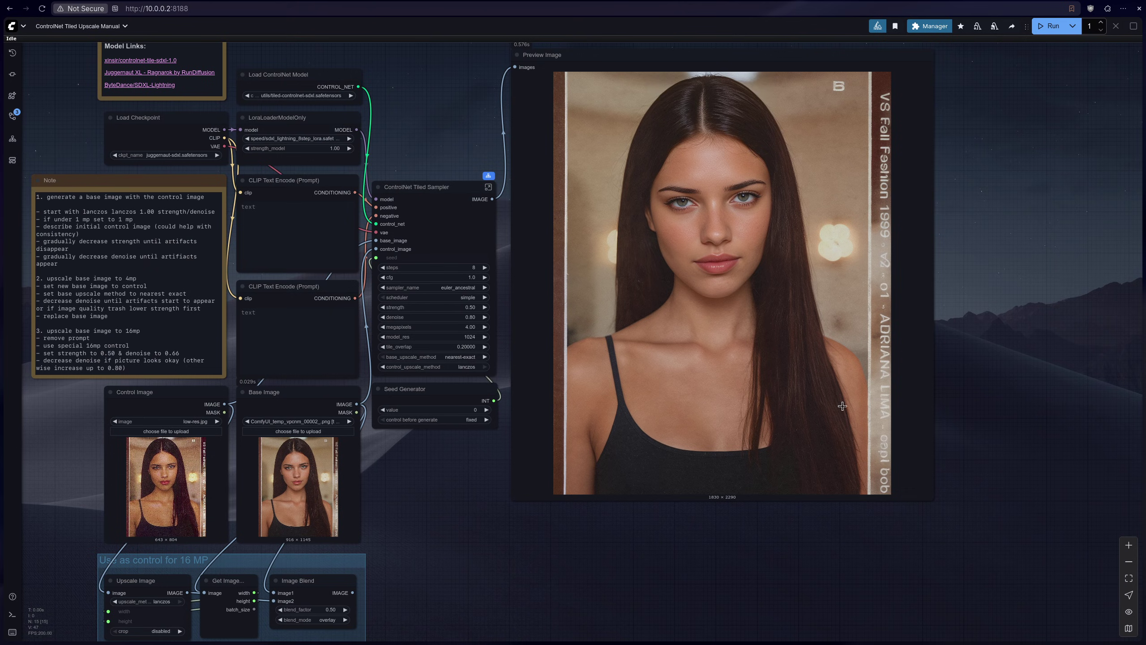
pyautogui.scroll(12, 659, 276)
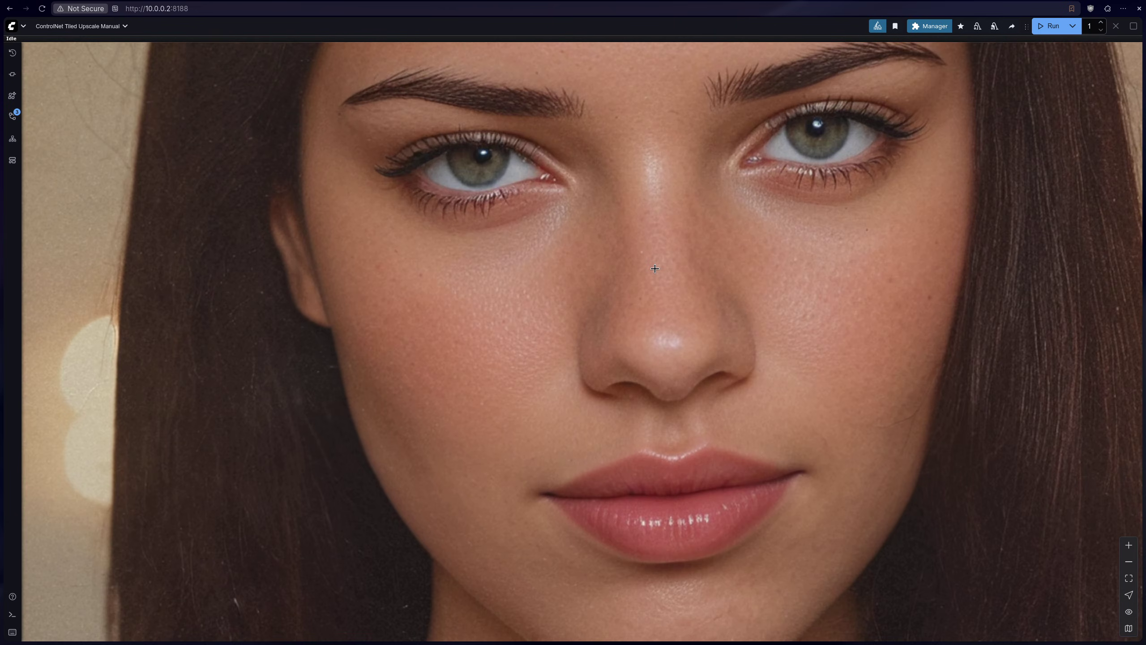
pyautogui.scroll(-10, 656, 277)
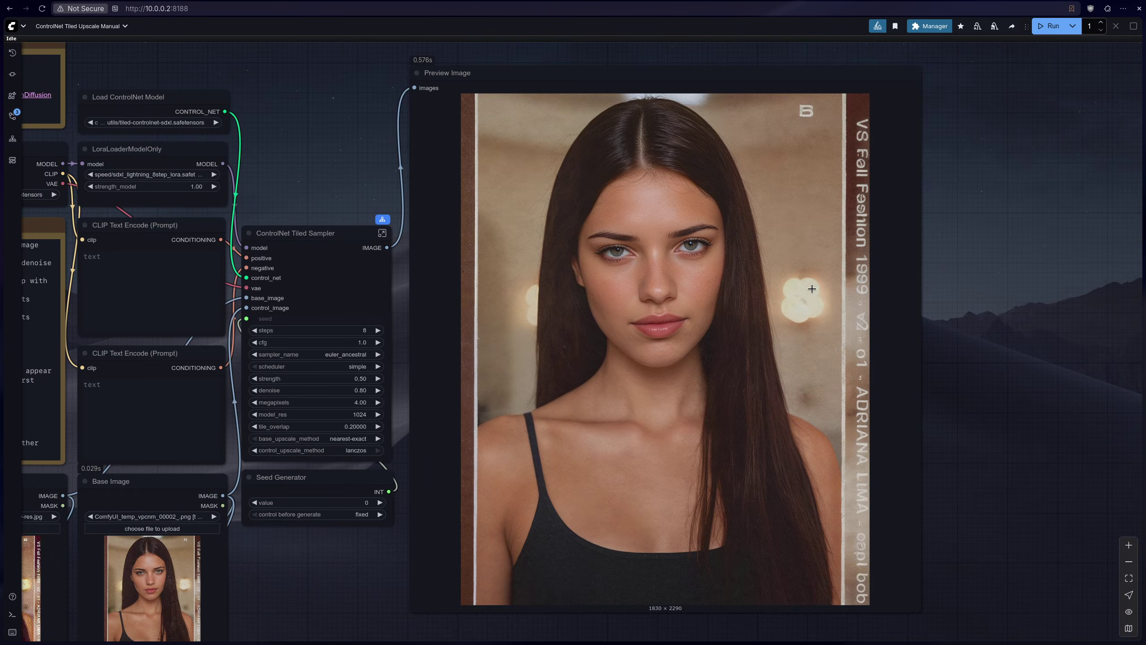
pyautogui.scroll(2, 797, 277)
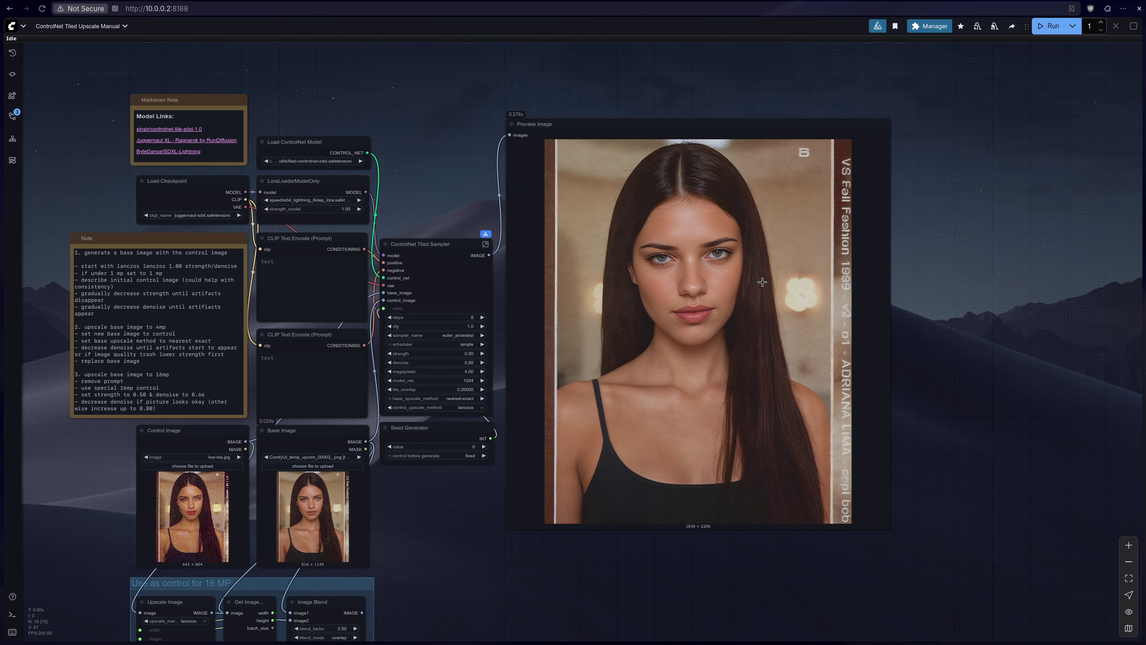
pyautogui.scroll(4, 235, 523)
pyautogui.click(298, 146)
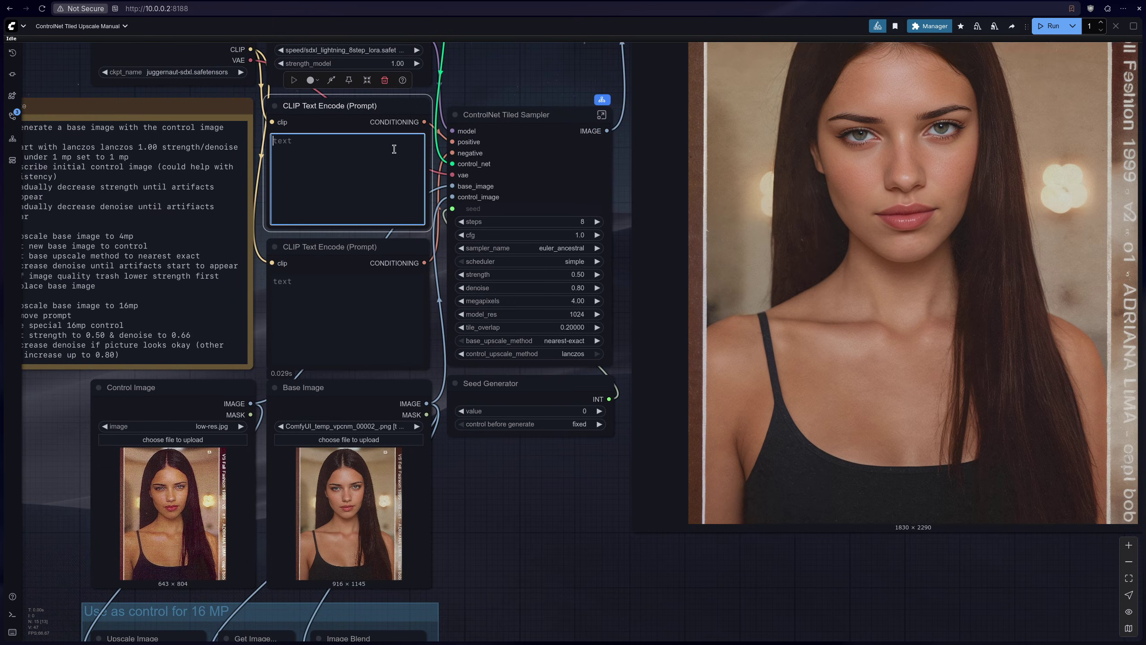
pyautogui.scroll(7, 135, 543)
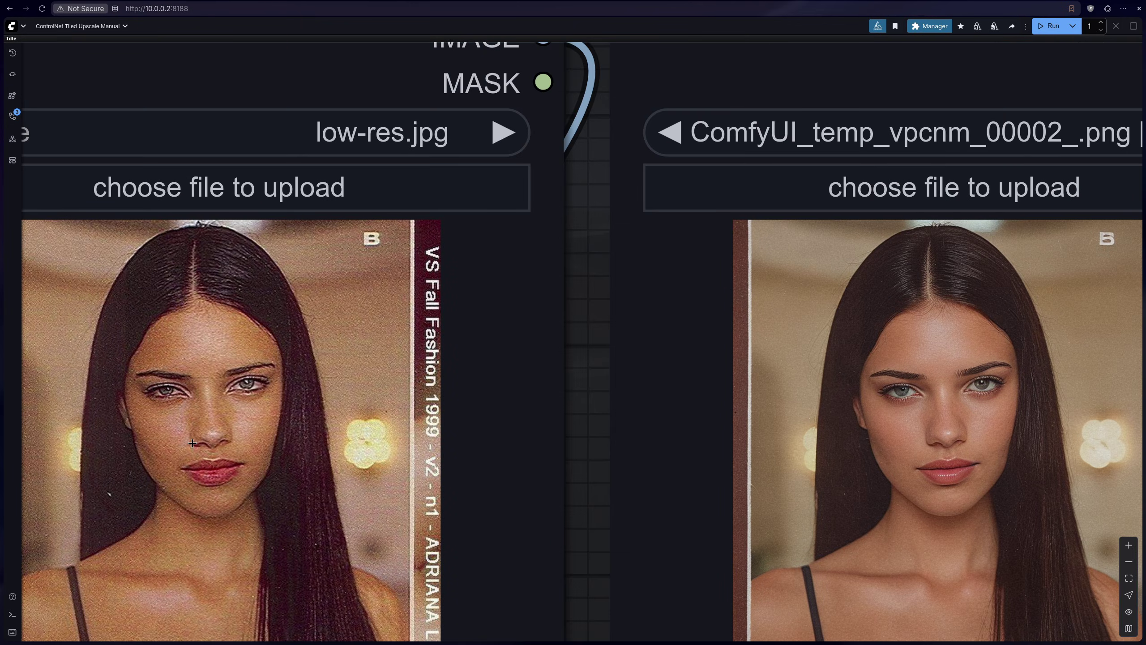
pyautogui.scroll(-3, 192, 443)
pyautogui.scroll(-5, 217, 383)
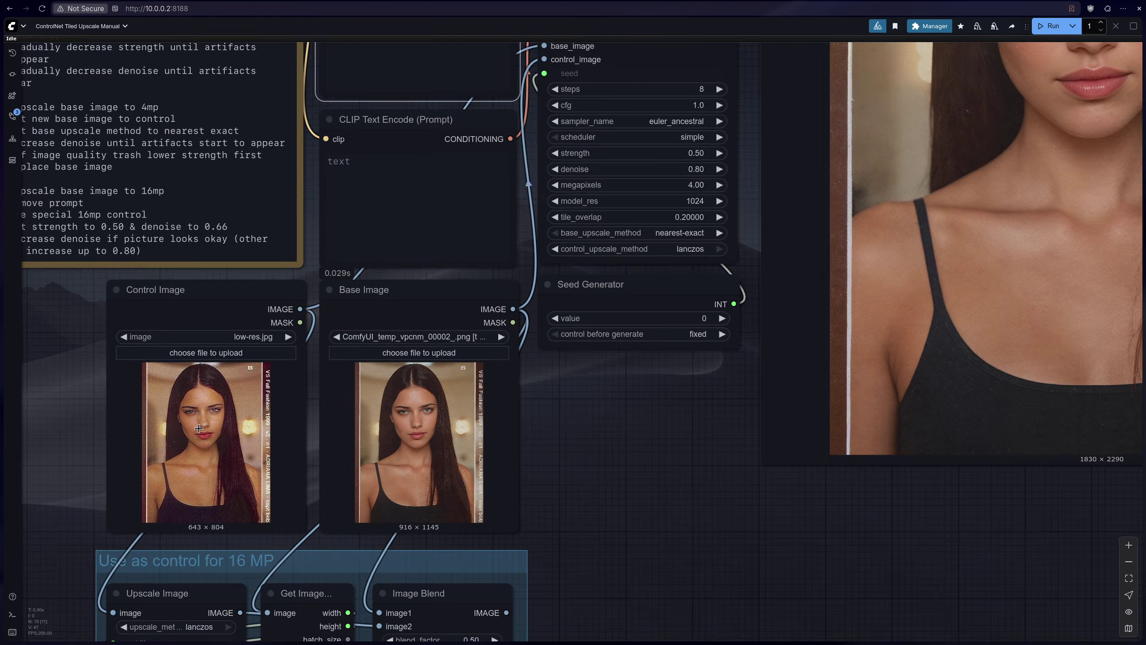
pyautogui.scroll(10, 206, 459)
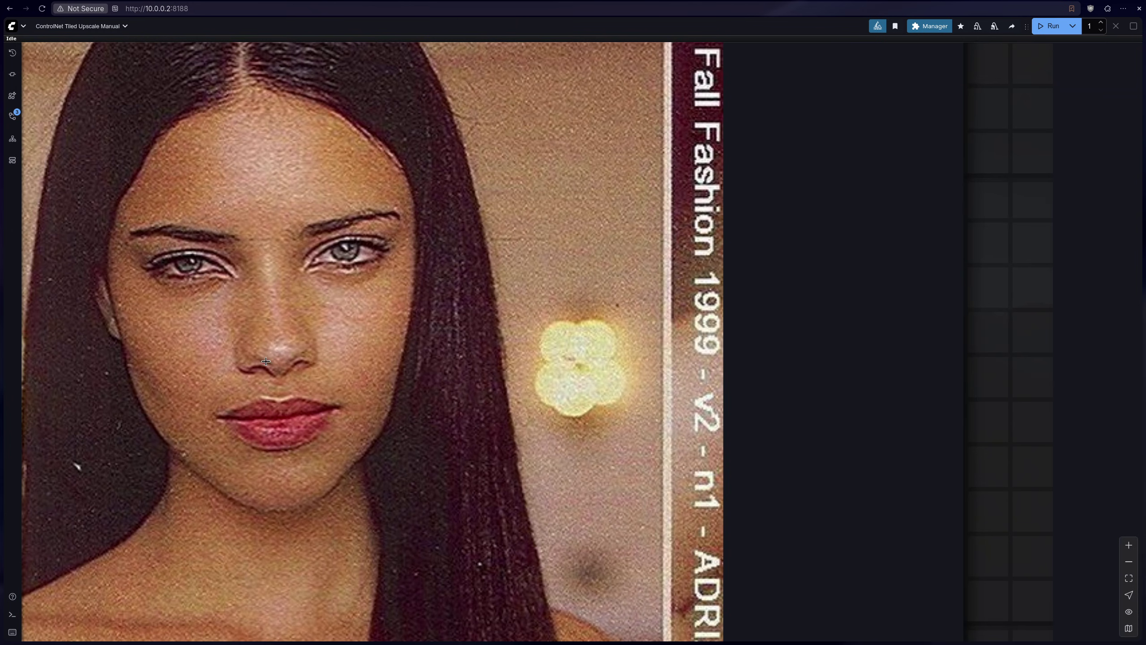
pyautogui.scroll(-10, 293, 316)
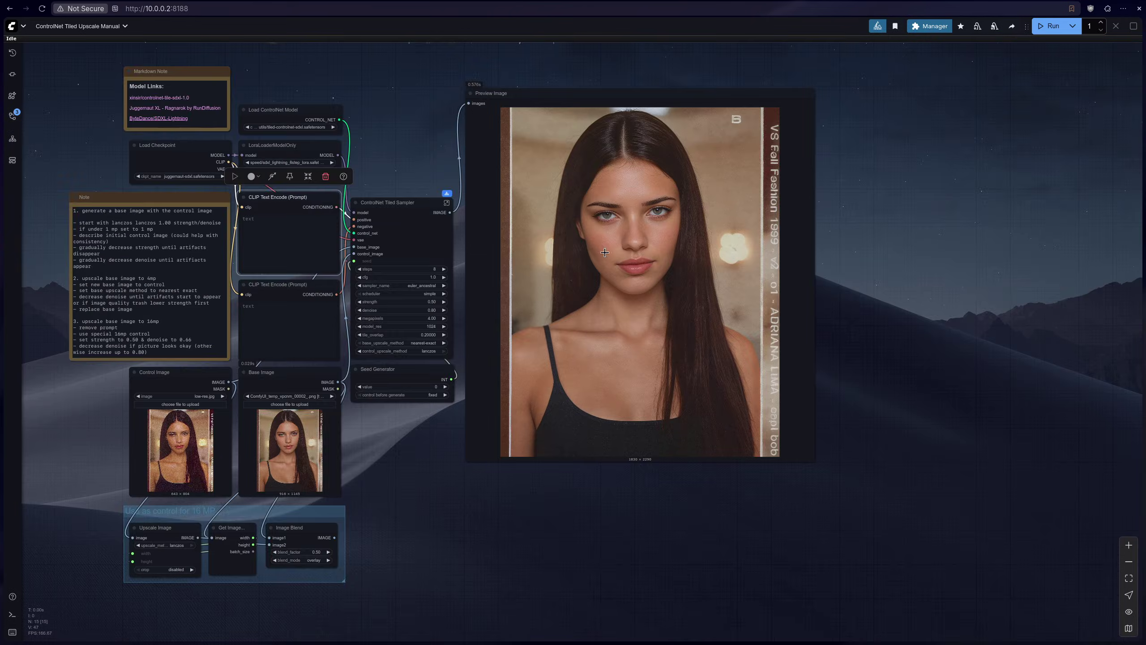
pyautogui.scroll(10, 637, 233)
pyautogui.scroll(1, 638, 232)
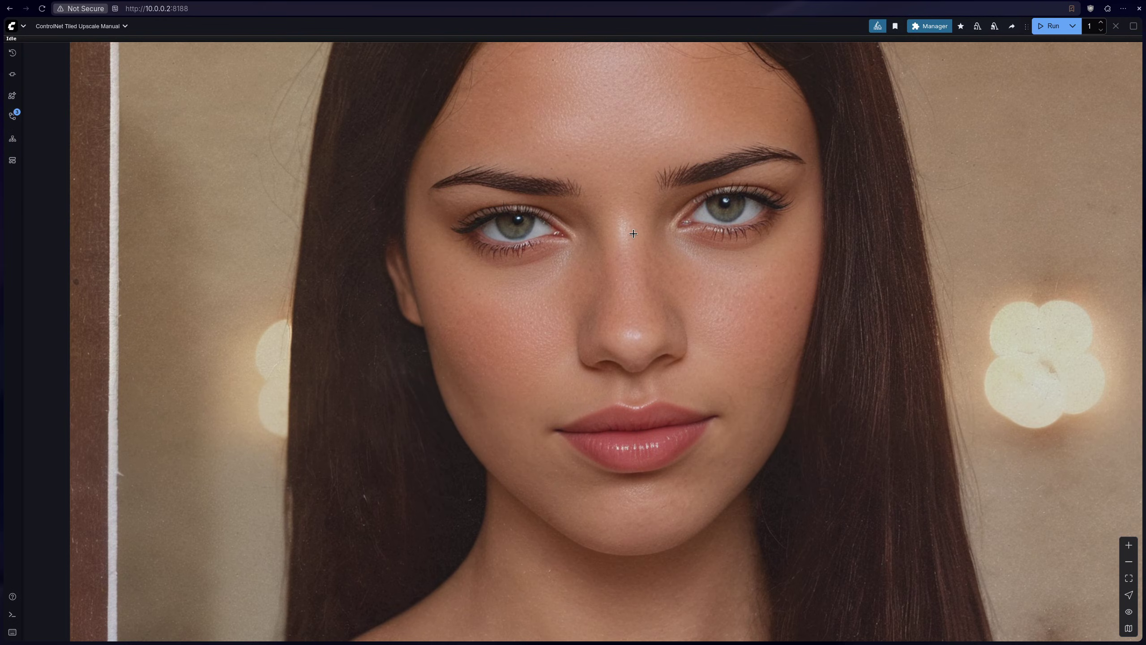
pyautogui.scroll(-7, 738, 219)
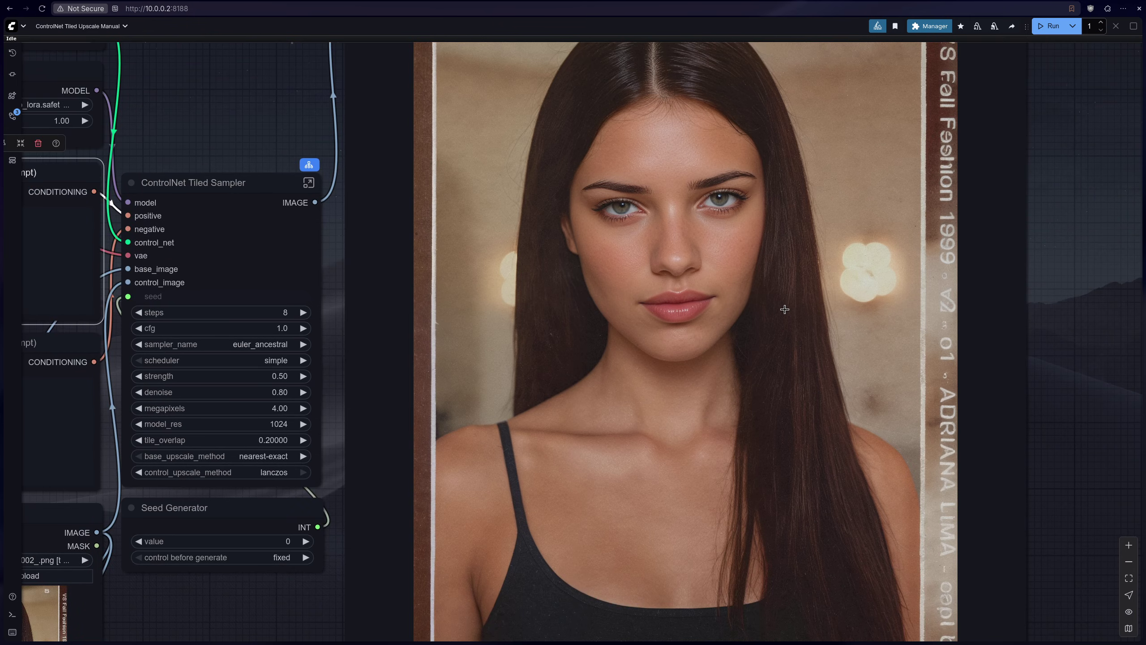
pyautogui.scroll(-5, 785, 310)
pyautogui.scroll(7, 192, 527)
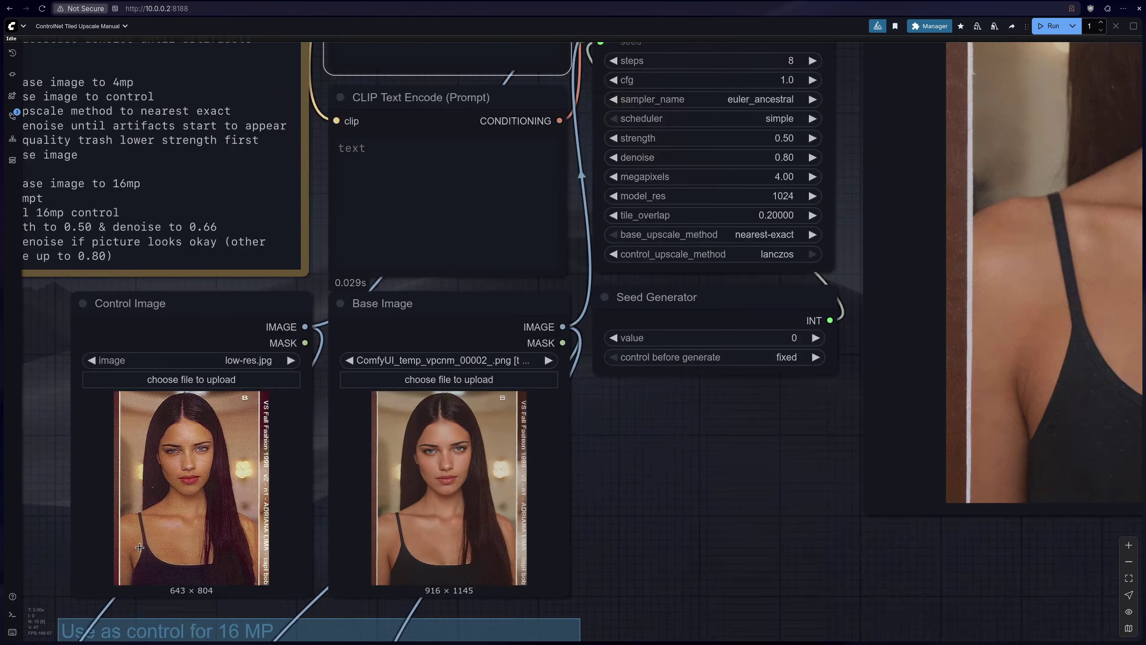
pyautogui.scroll(-7, 191, 527)
pyautogui.scroll(7, 754, 439)
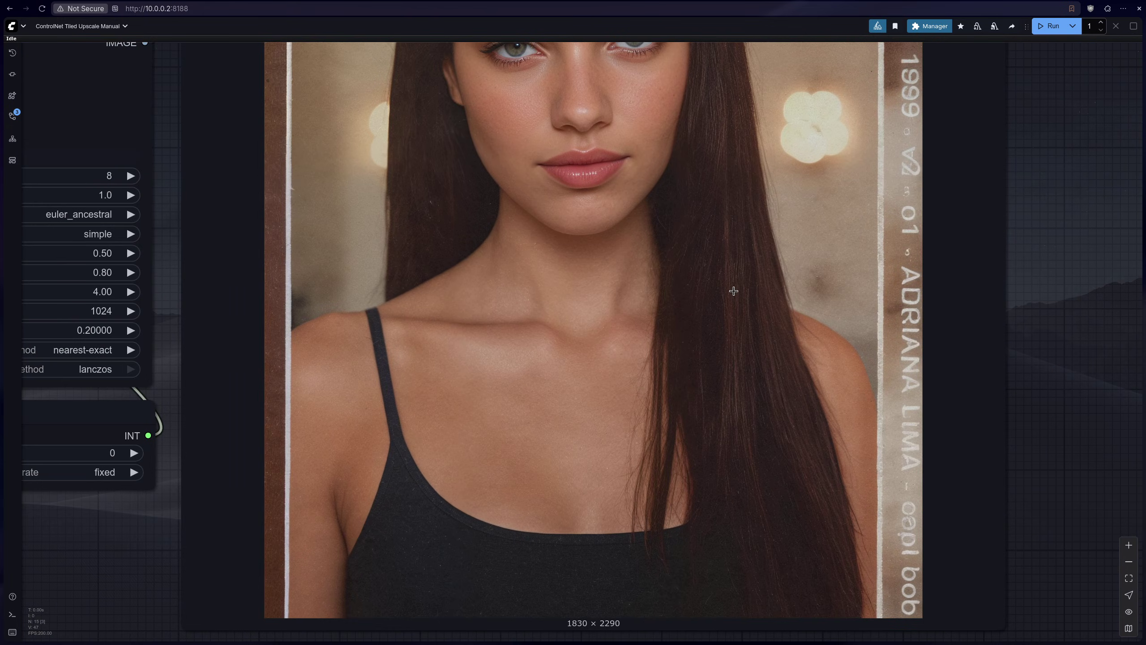
pyautogui.scroll(-6, 740, 451)
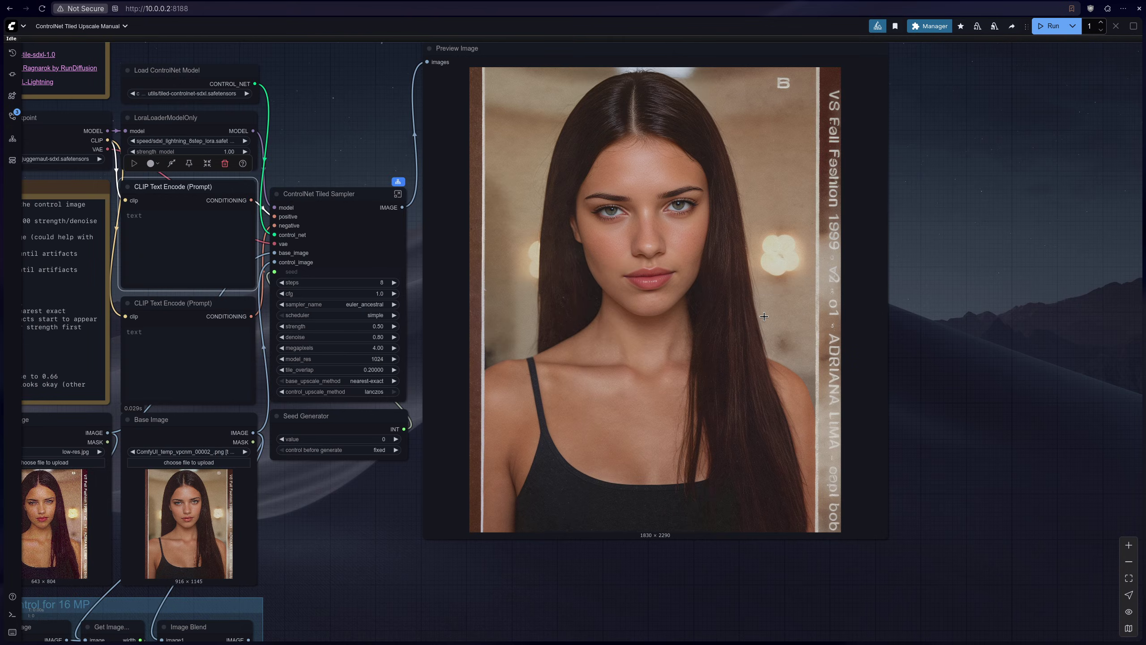
pyautogui.scroll(-5, 719, 342)
pyautogui.scroll(6, 228, 301)
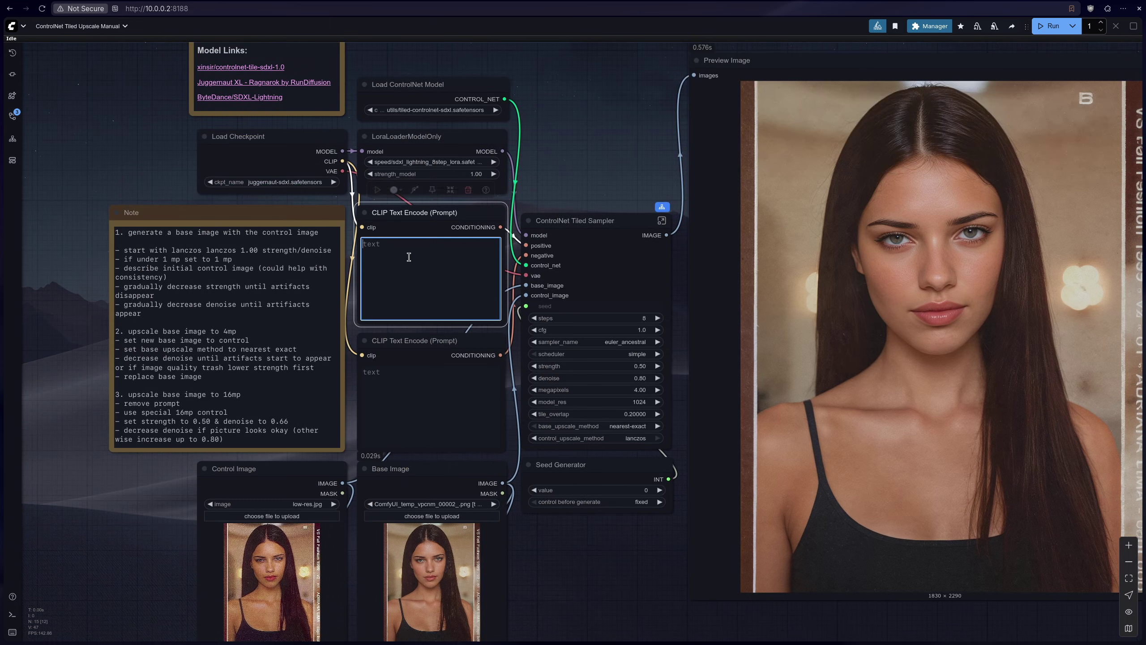
pyautogui.click(563, 156)
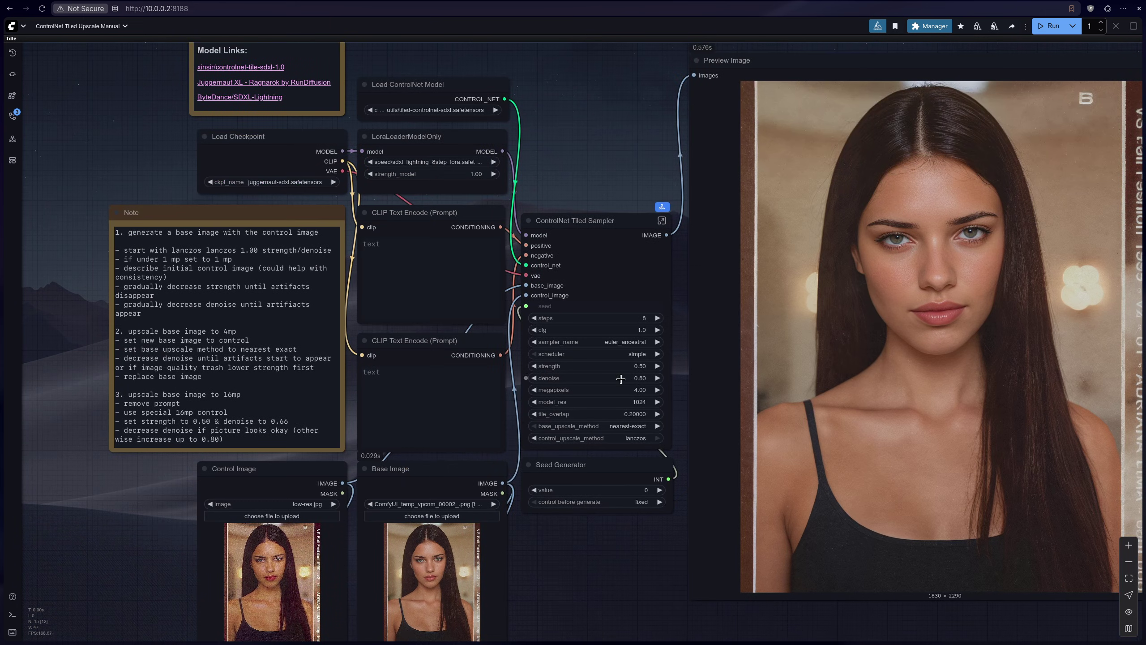
pyautogui.moveTo(617, 565); pyautogui.dragTo(537, 468)
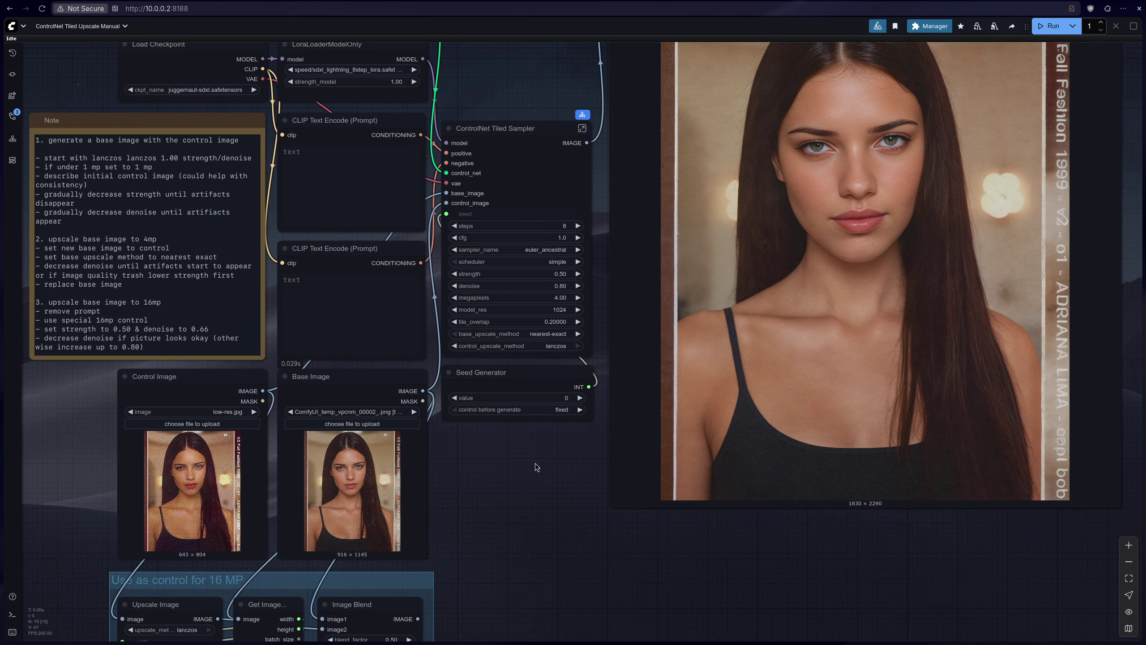
pyautogui.click(532, 300)
pyautogui.write('16')
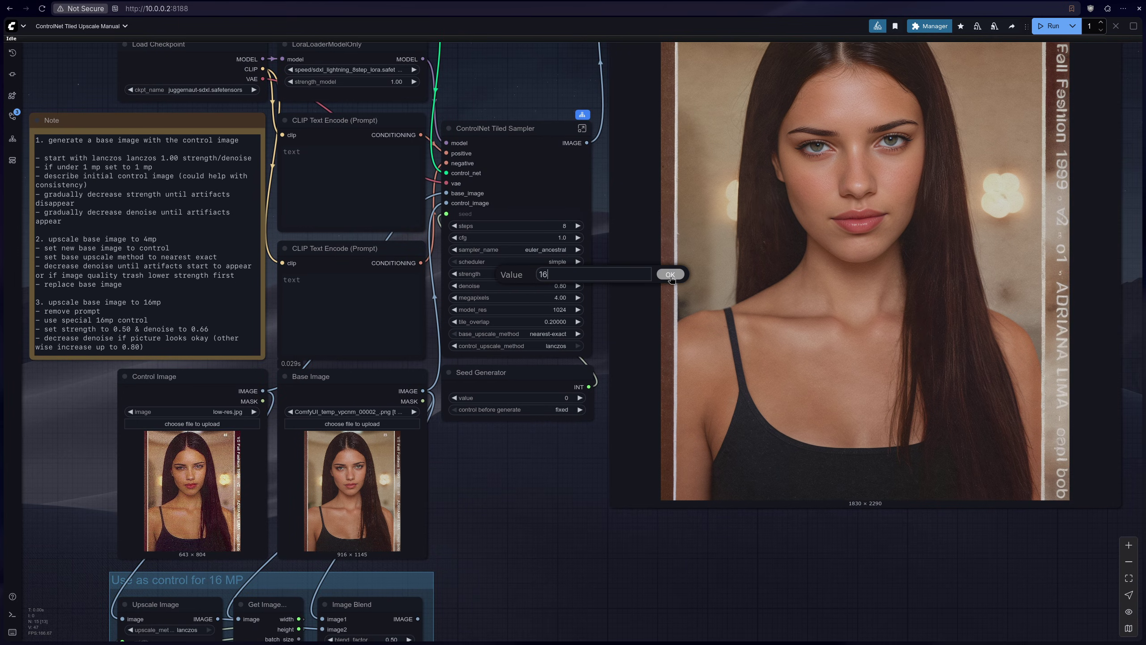
pyautogui.click(671, 275)
pyautogui.scroll(-2, 860, 332)
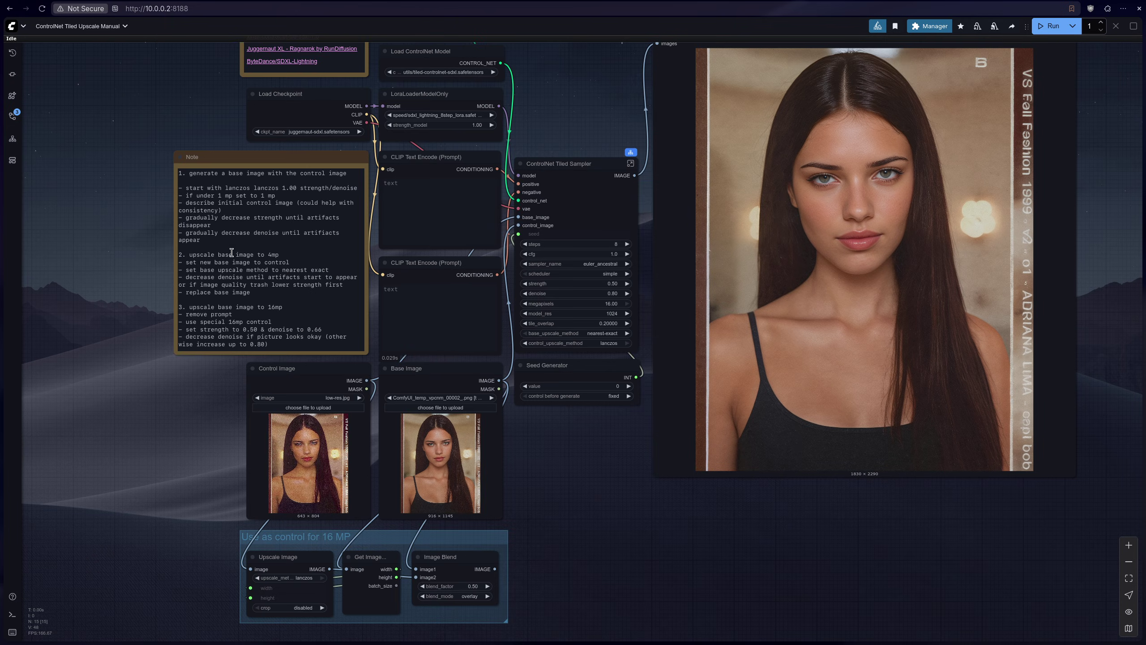
pyautogui.scroll(3, 231, 332)
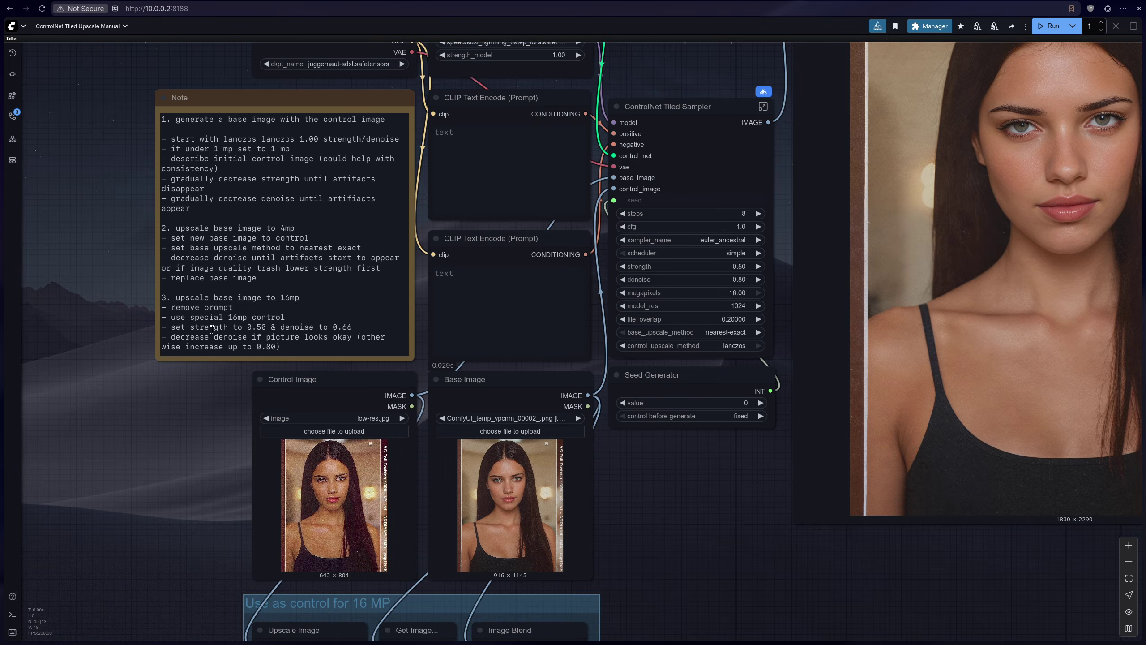
pyautogui.click(470, 134)
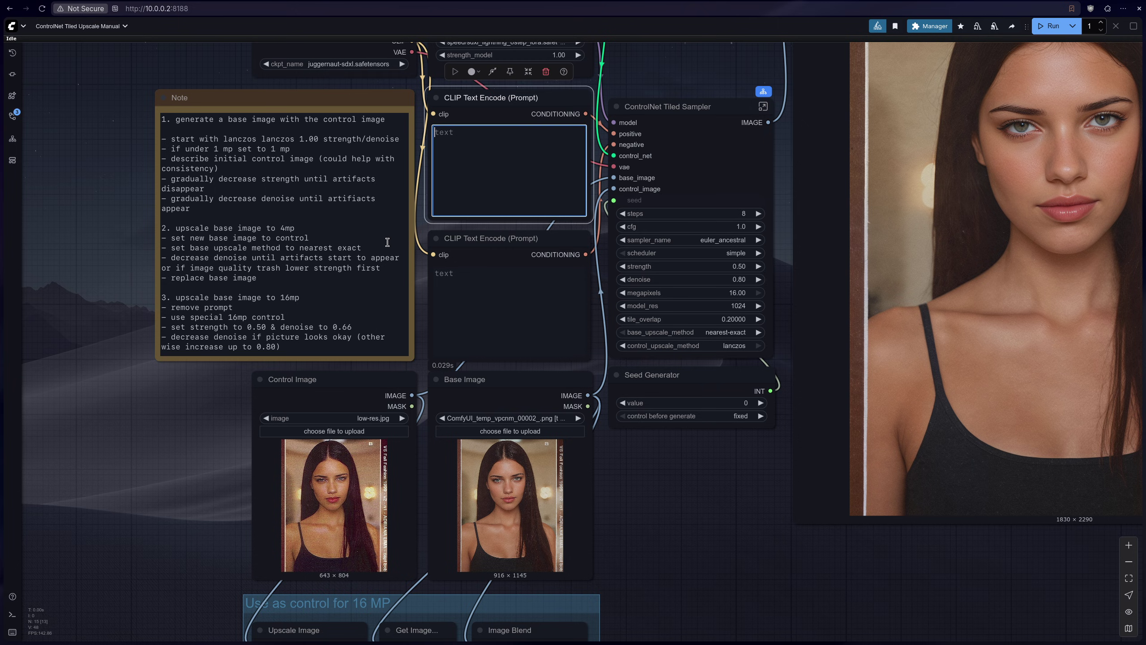
pyautogui.click(222, 376)
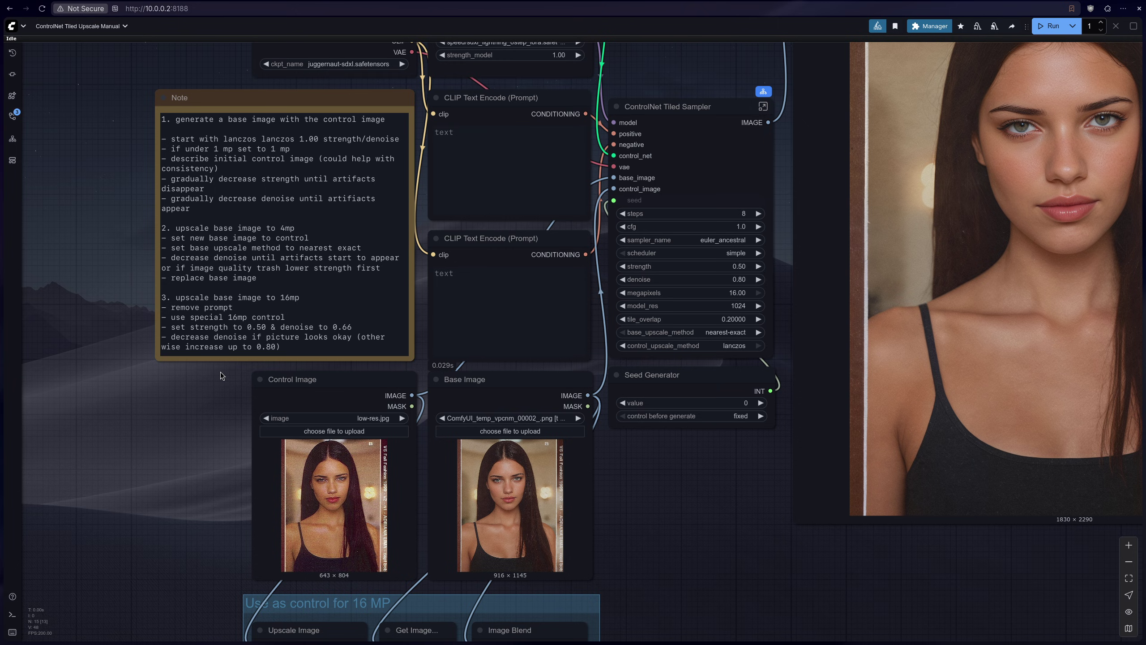
pyautogui.click(466, 151)
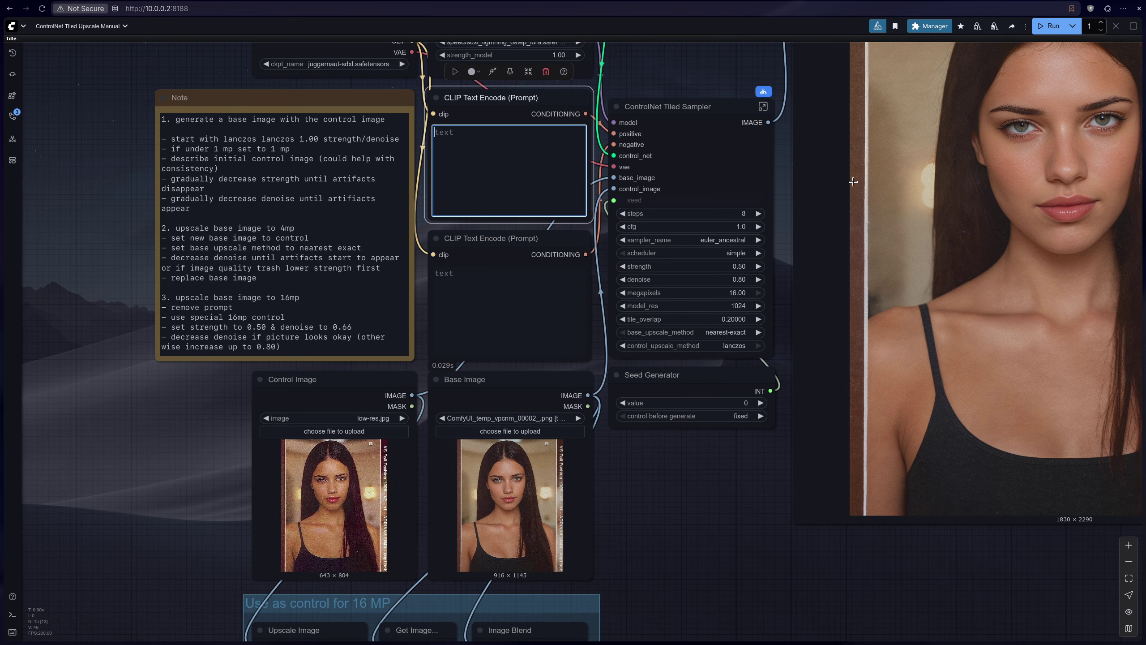
pyautogui.scroll(5, 1007, 367)
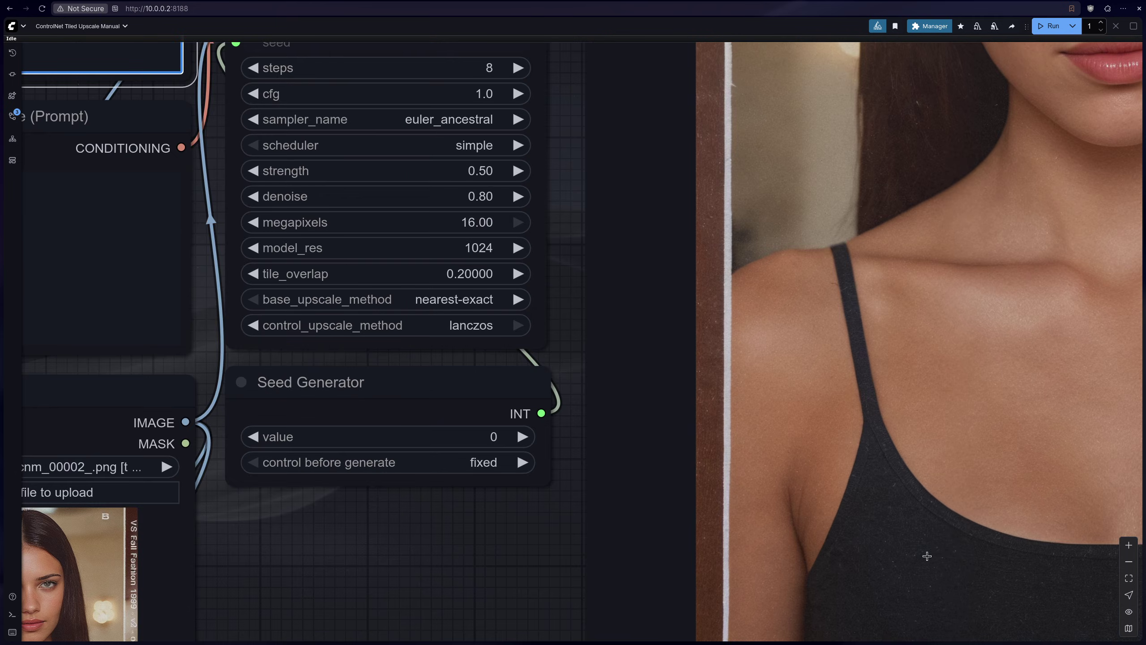
pyautogui.scroll(-5, 715, 285)
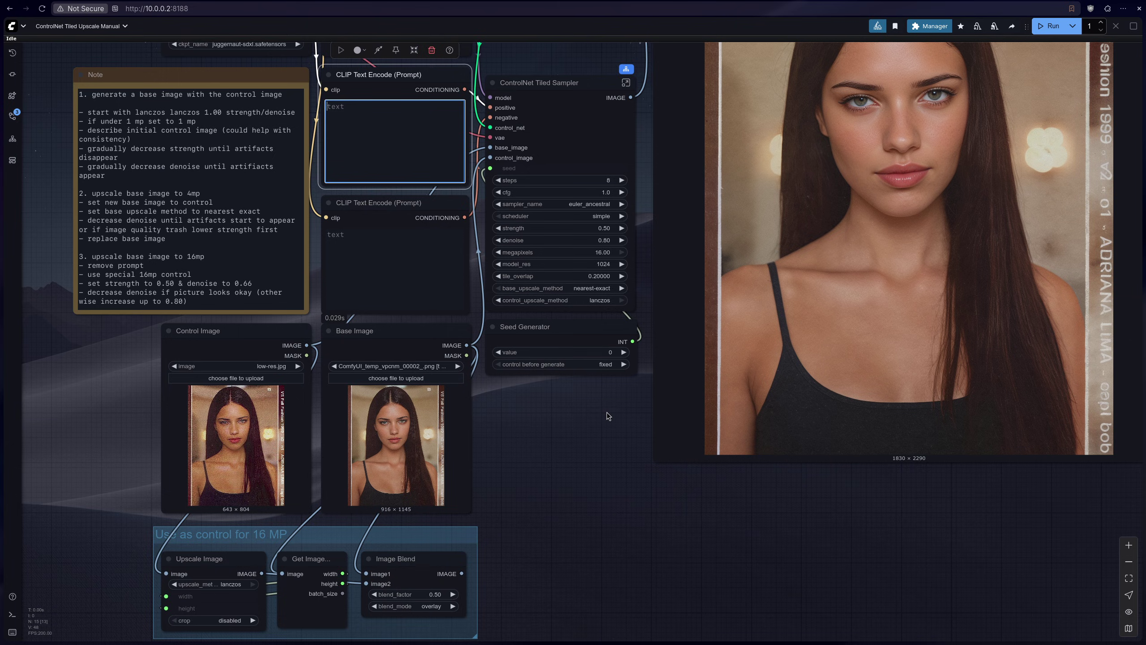
pyautogui.scroll(3, 893, 260)
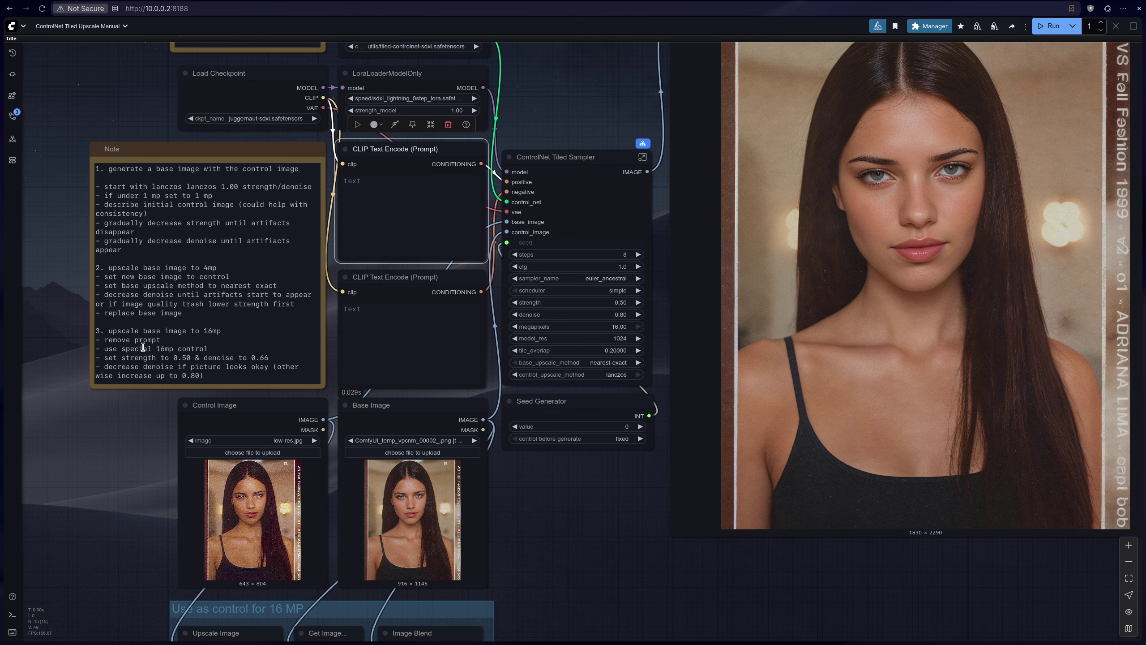
# Step: Change the ControlNet Tiled Sampler's denoise from 0.80 to .66
pyautogui.scroll(-2, 142, 347)
pyautogui.scroll(2, 134, 406)
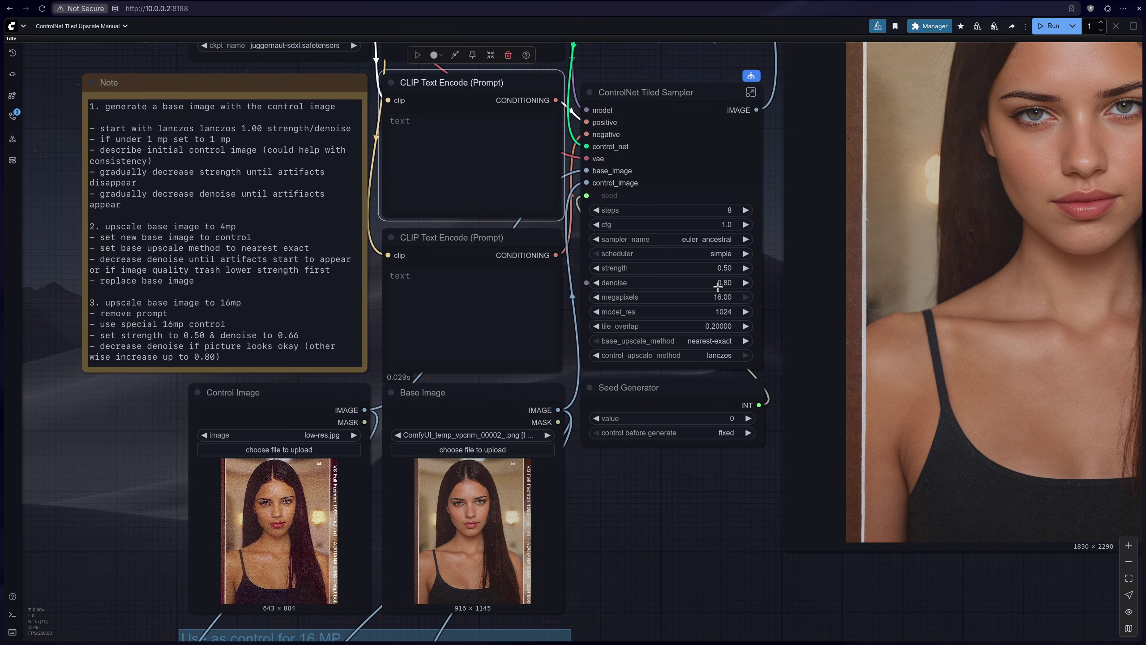
pyautogui.click(718, 286)
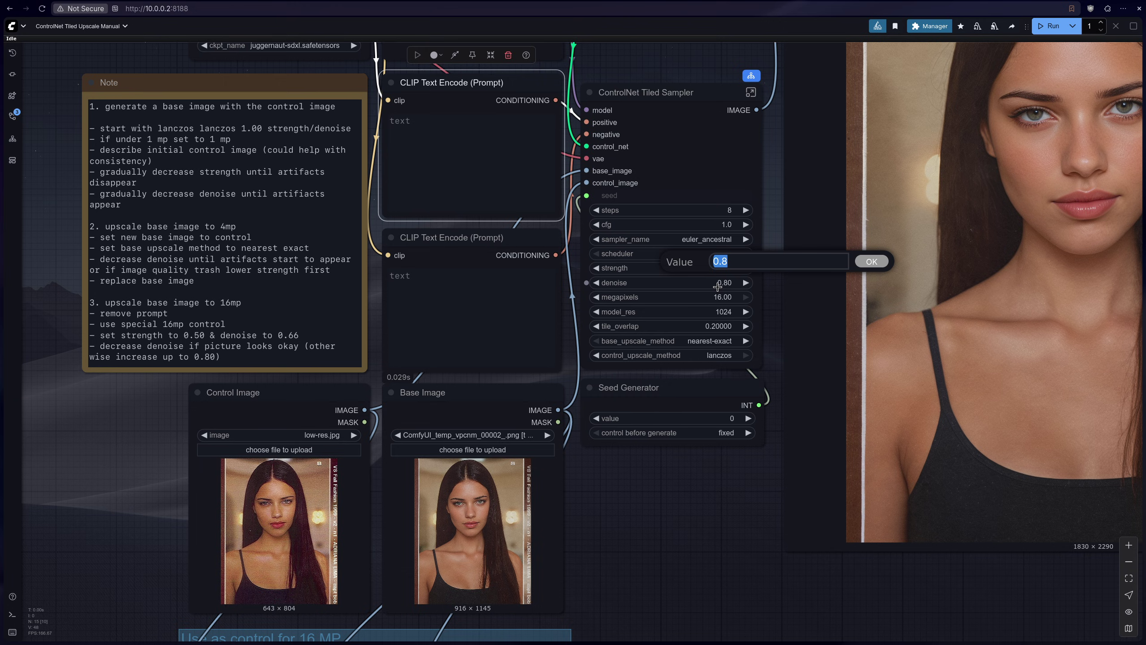
pyautogui.write('.66')
pyautogui.click(869, 266)
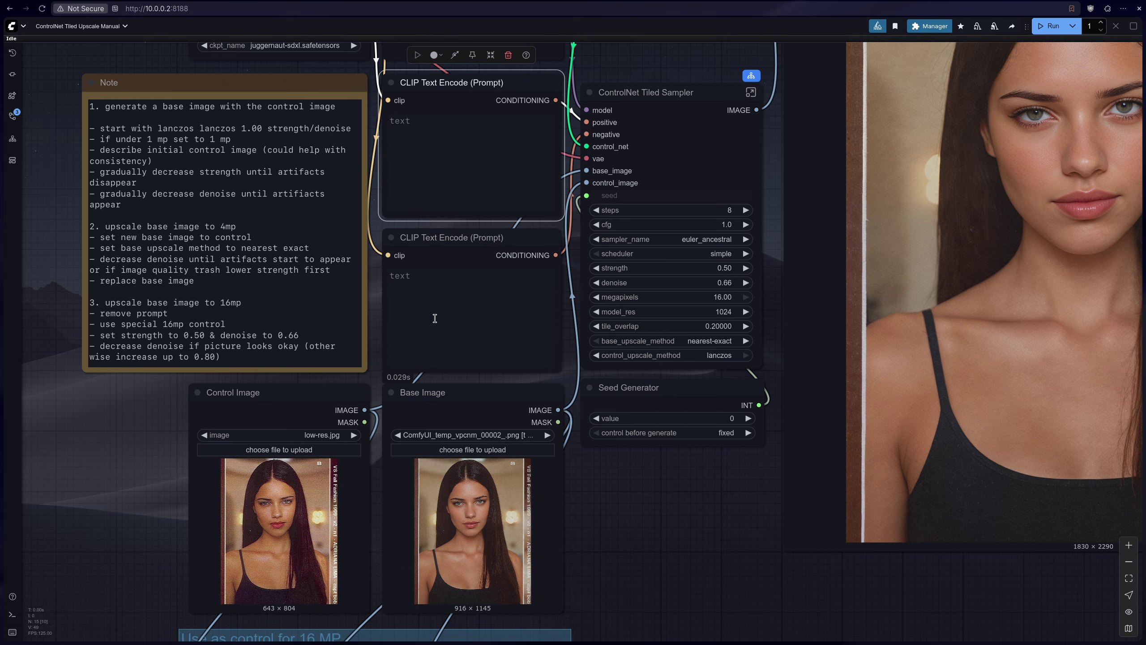
pyautogui.scroll(-1, 148, 332)
pyautogui.scroll(5, 145, 357)
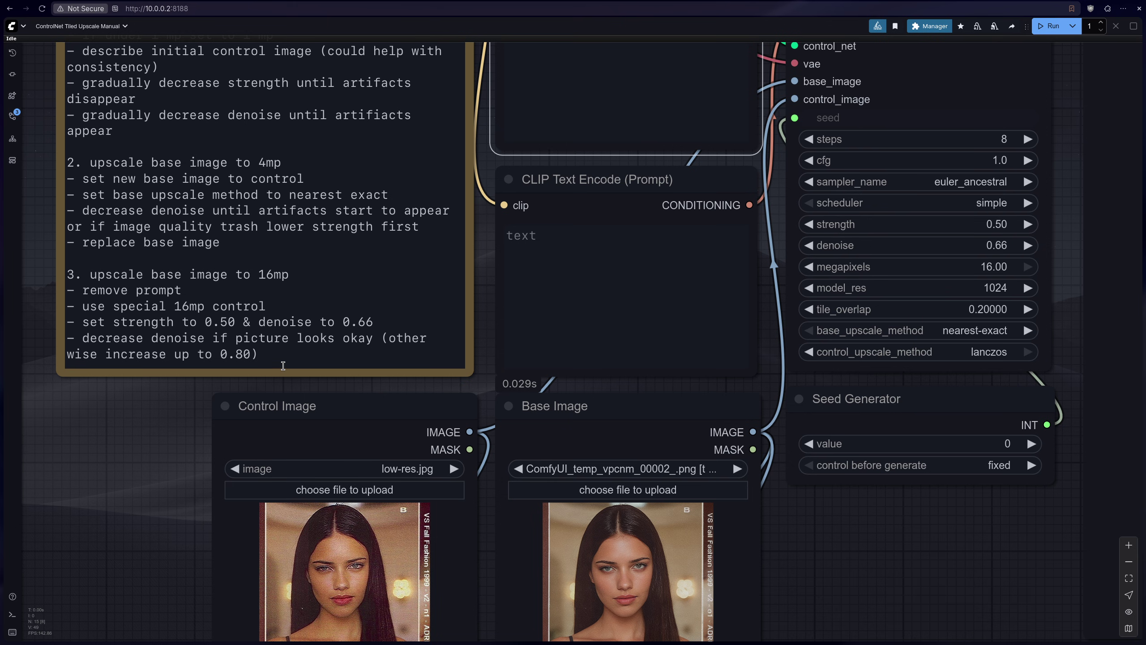
pyautogui.scroll(-5, 166, 336)
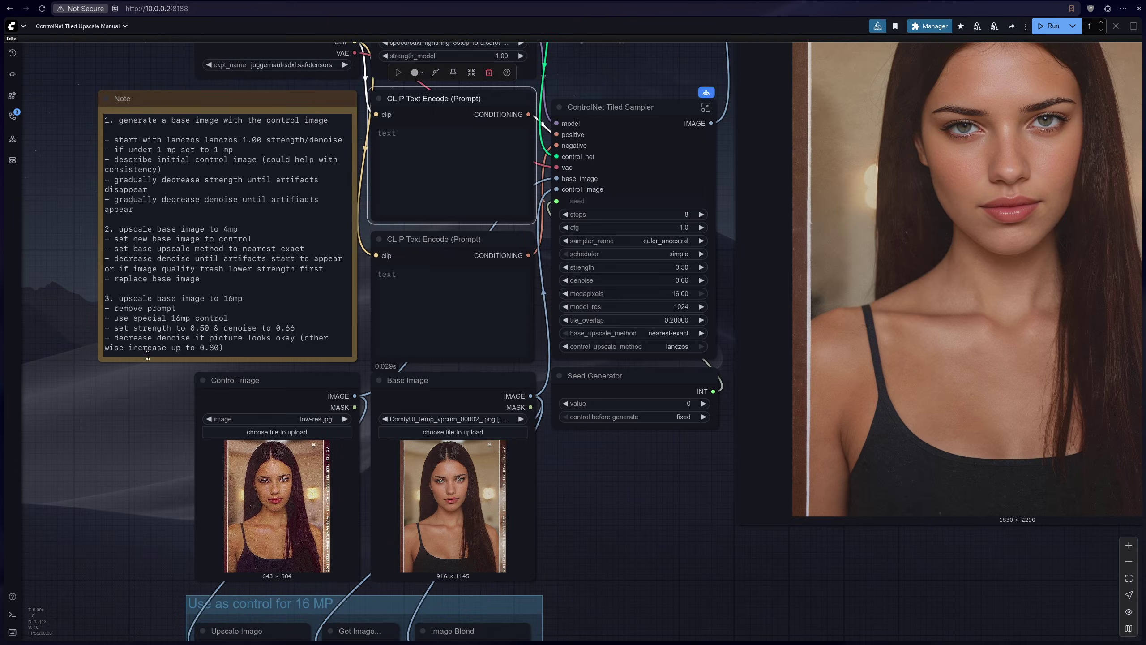
pyautogui.scroll(7, 245, 527)
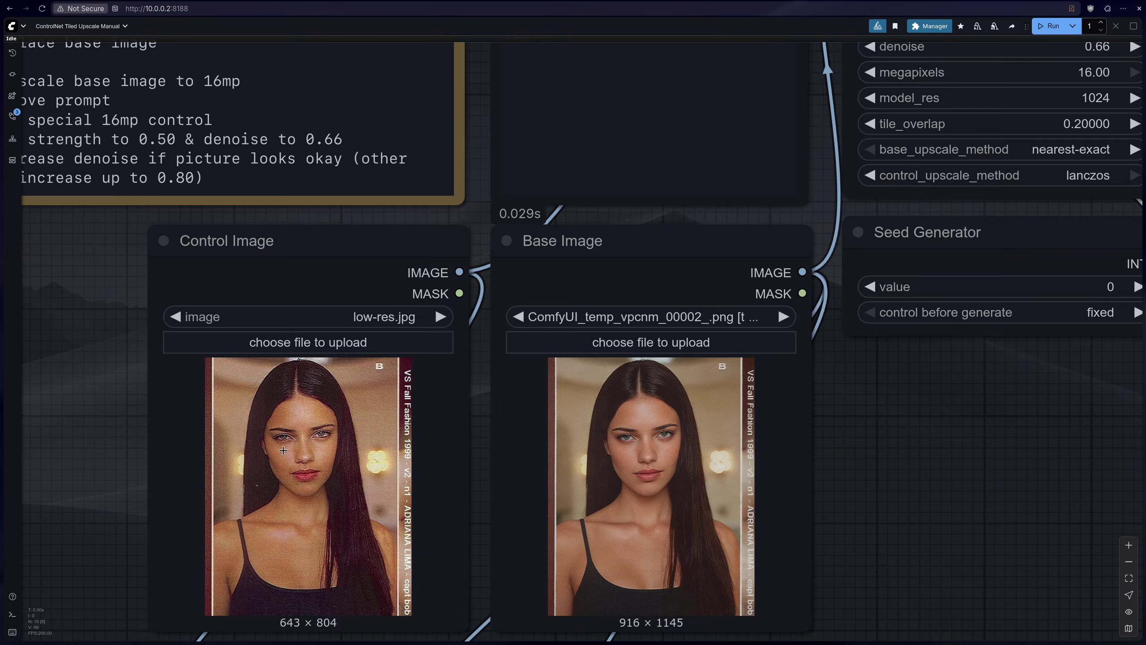
pyautogui.scroll(-6, 283, 450)
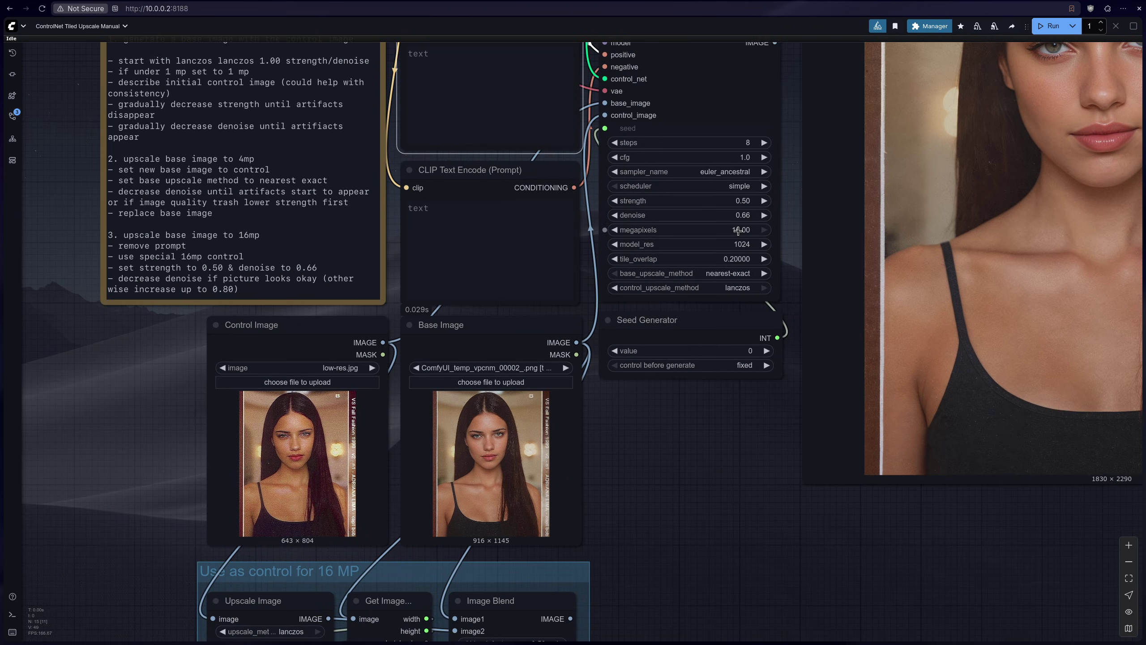
# Step: Link Image Blend's IMAGE output to the tiled sampler's control_image input
pyautogui.moveTo(682, 472); pyautogui.dragTo(622, 453)
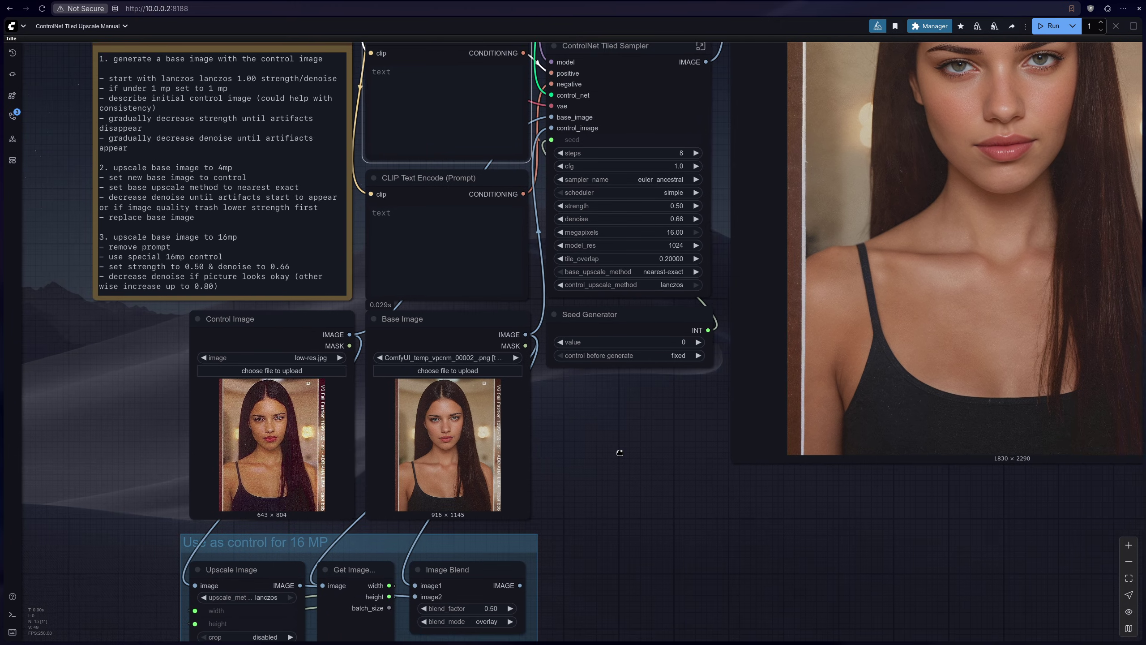
pyautogui.scroll(-1, 617, 453)
pyautogui.moveTo(553, 522); pyautogui.dragTo(558, 476)
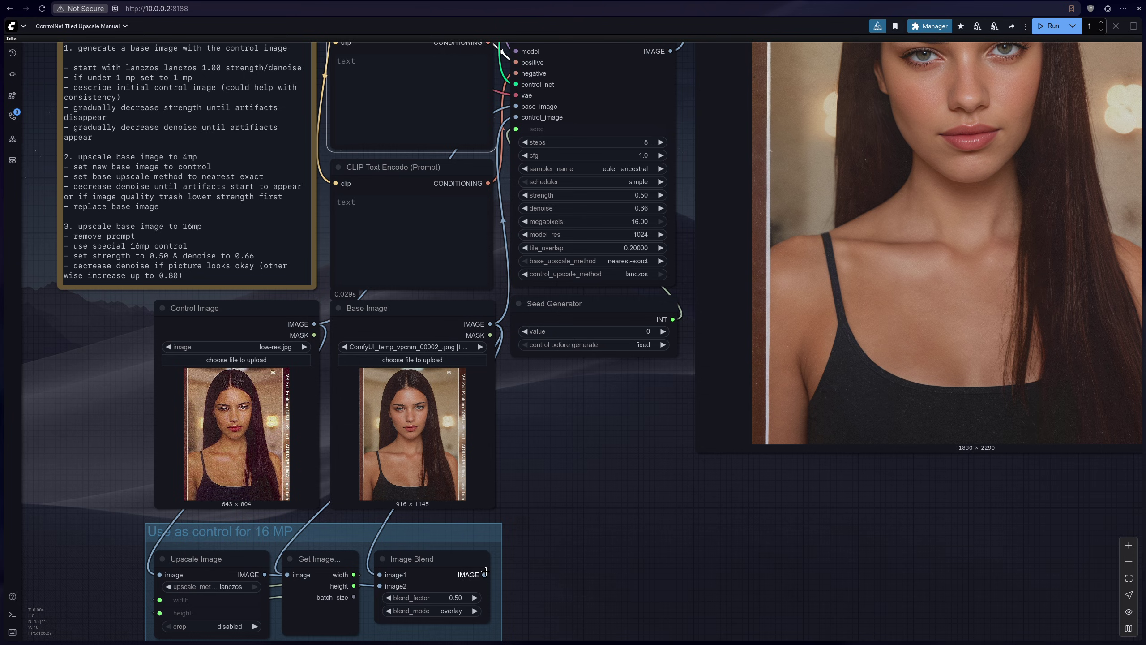
pyautogui.moveTo(485, 575); pyautogui.dragTo(433, 549)
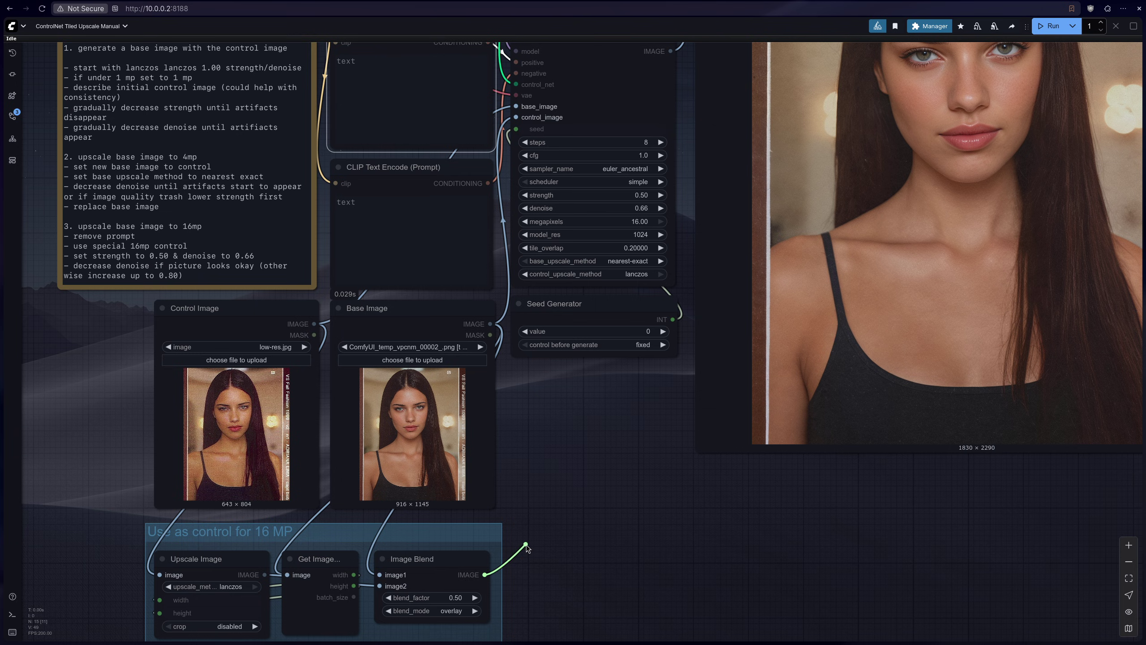
pyautogui.moveTo(526, 547); pyautogui.dragTo(519, 116)
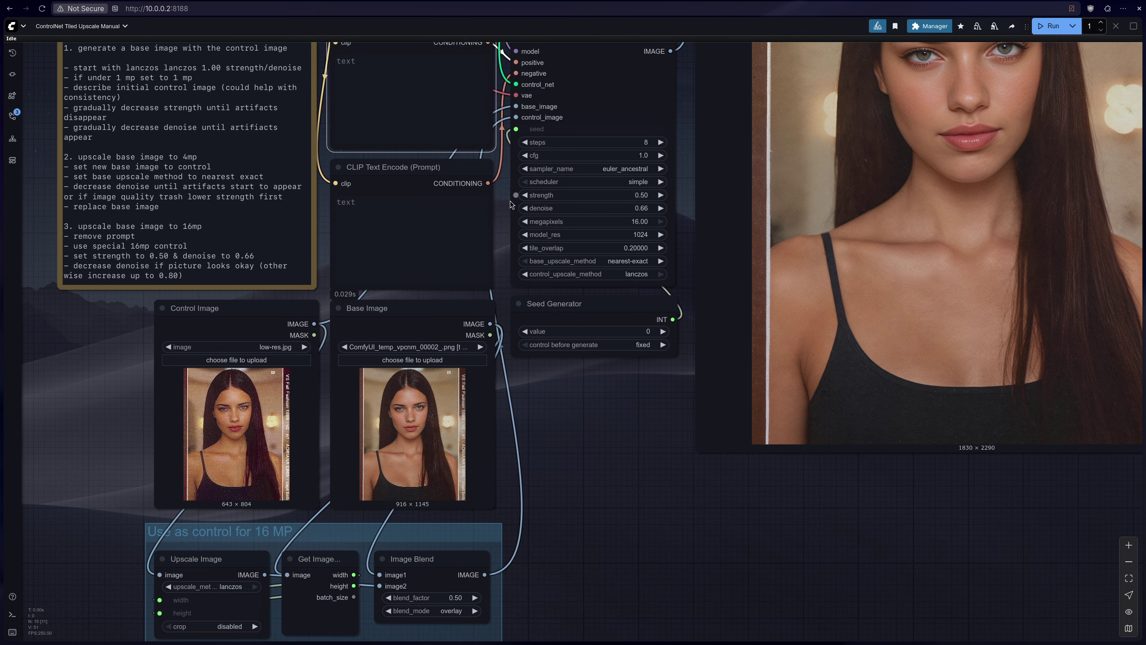
pyautogui.scroll(-5, 510, 201)
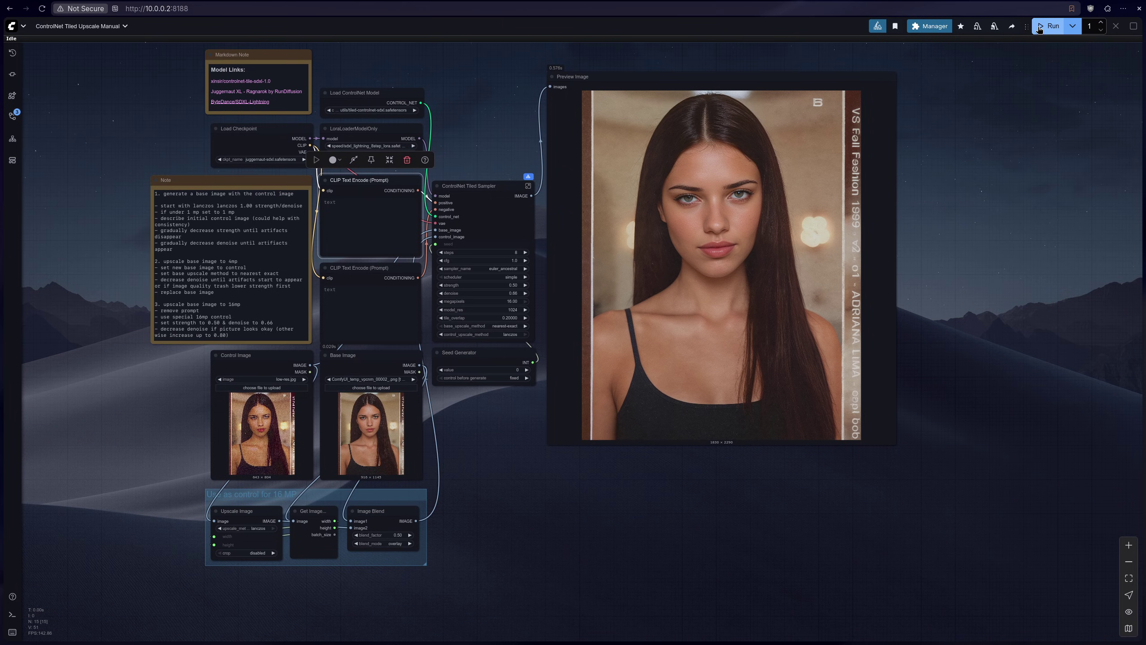
# Step: Queue the 16-megapixel tiled upscale run
pyautogui.click(1039, 27)
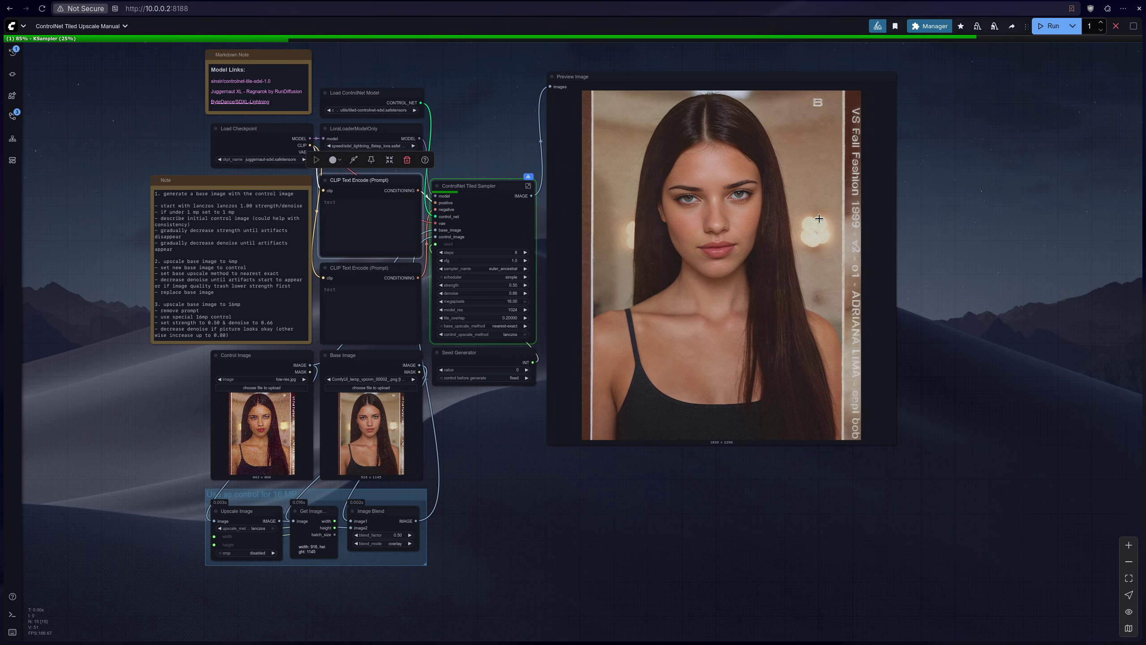
pyautogui.scroll(3, 676, 296)
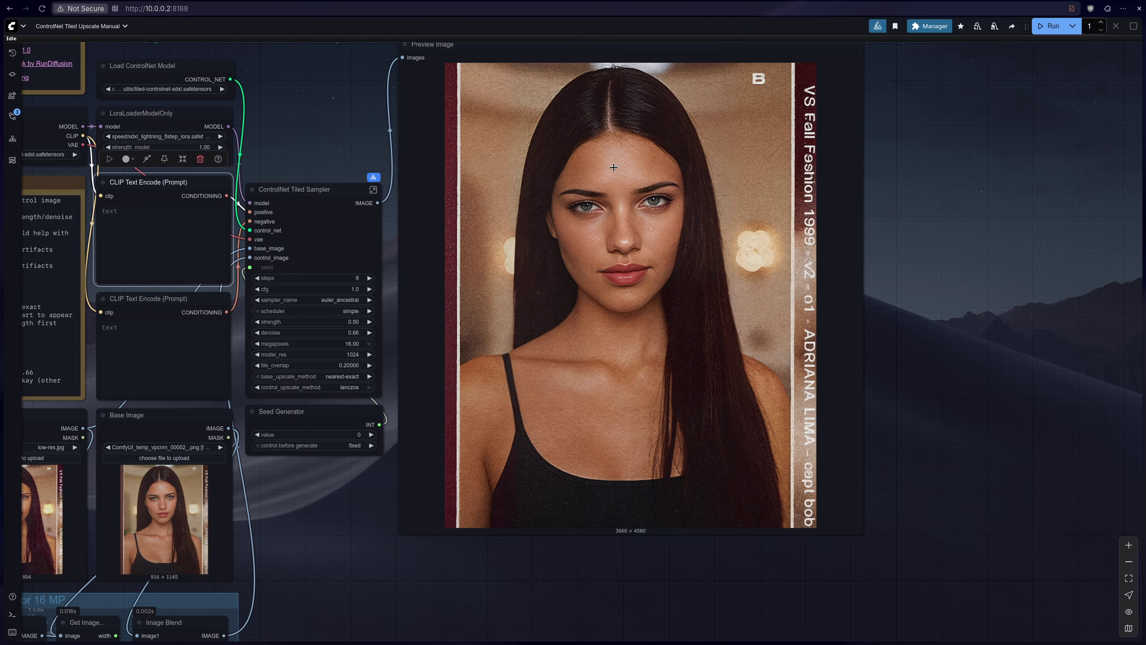
pyautogui.scroll(8, 667, 205)
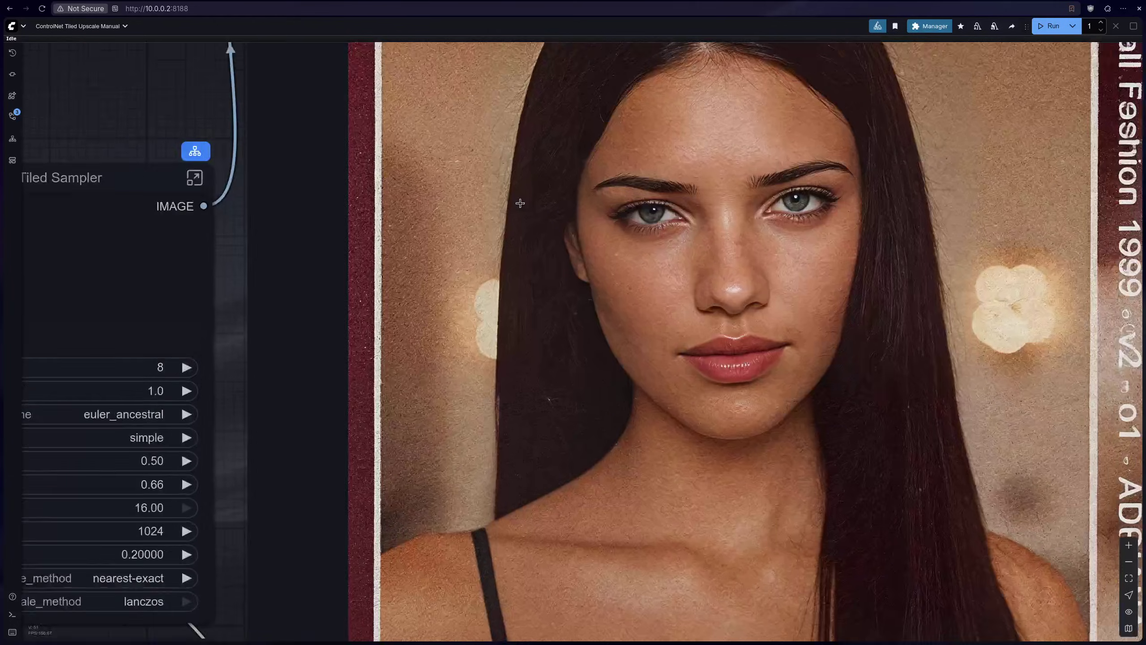
pyautogui.scroll(-3, 509, 454)
pyautogui.scroll(3, 509, 455)
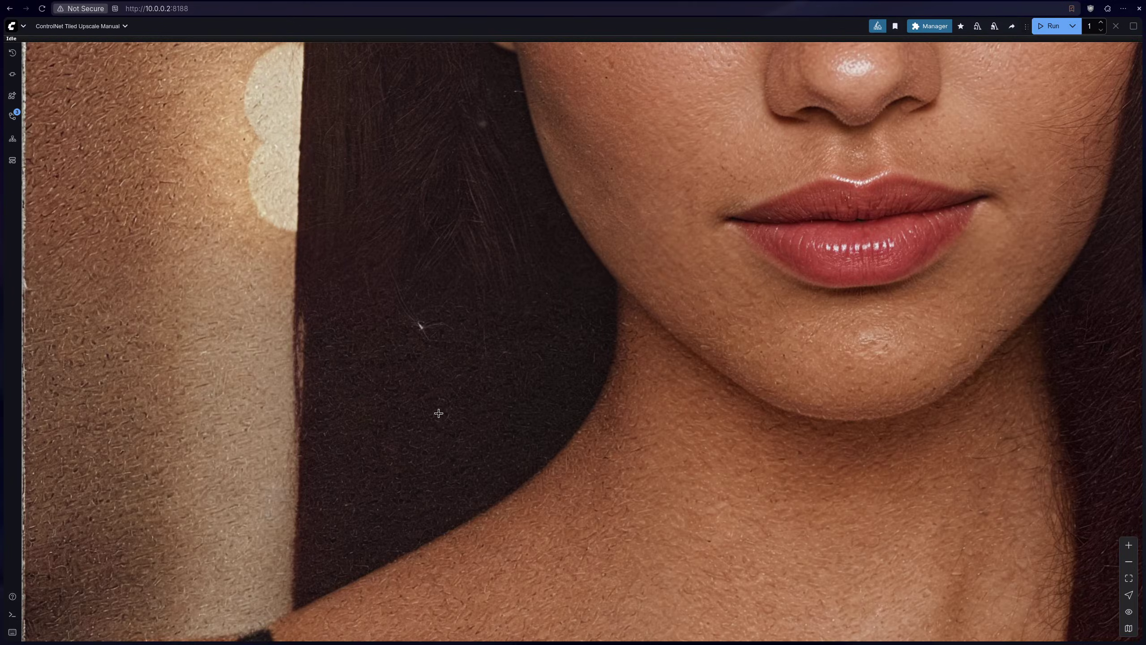
pyautogui.scroll(-8, 435, 410)
pyautogui.scroll(6, 625, 288)
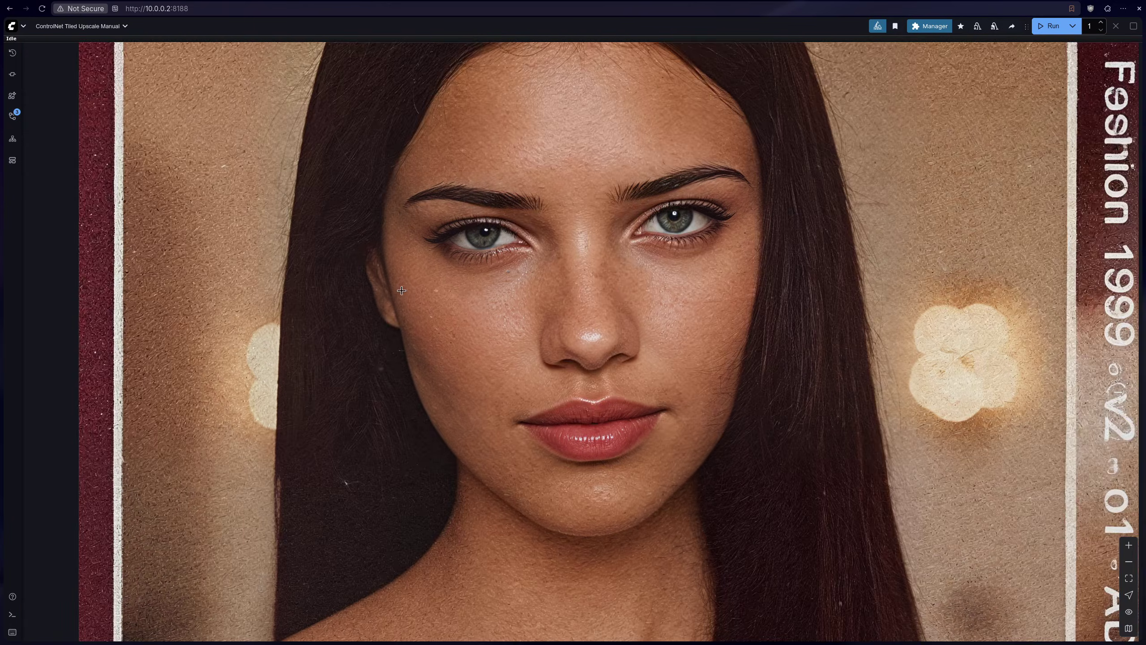
pyautogui.scroll(5, 401, 290)
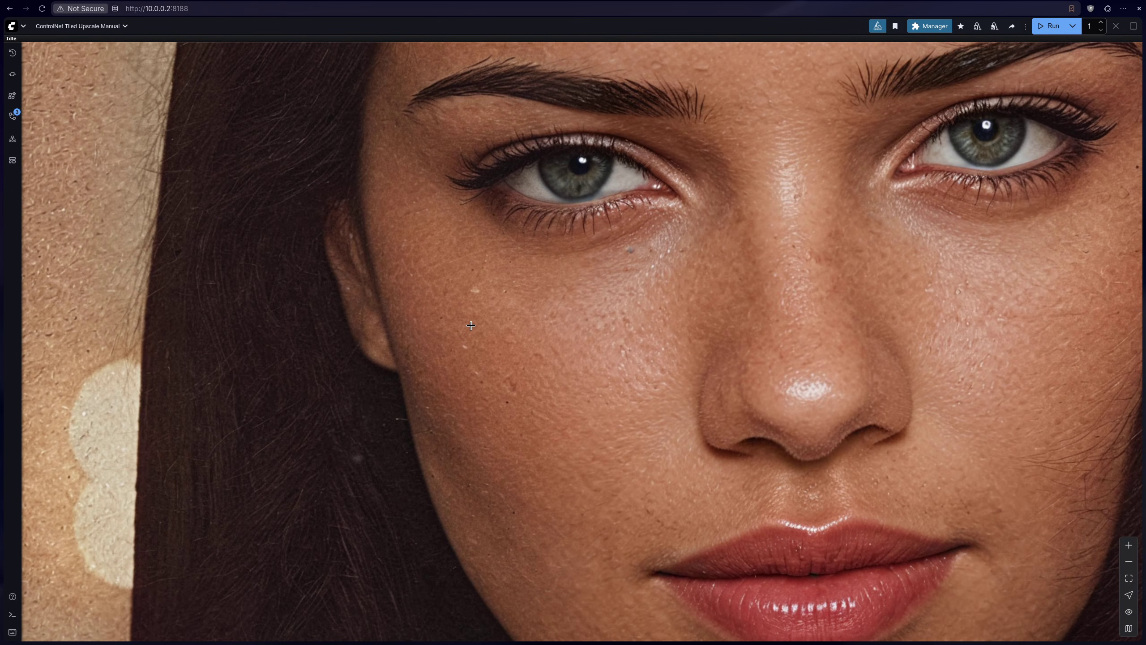
pyautogui.scroll(-5, 482, 318)
# Step: Zoom the canvas so the sampler widgets sit beside the 3660 × 4580 preview
pyautogui.scroll(-5, 717, 328)
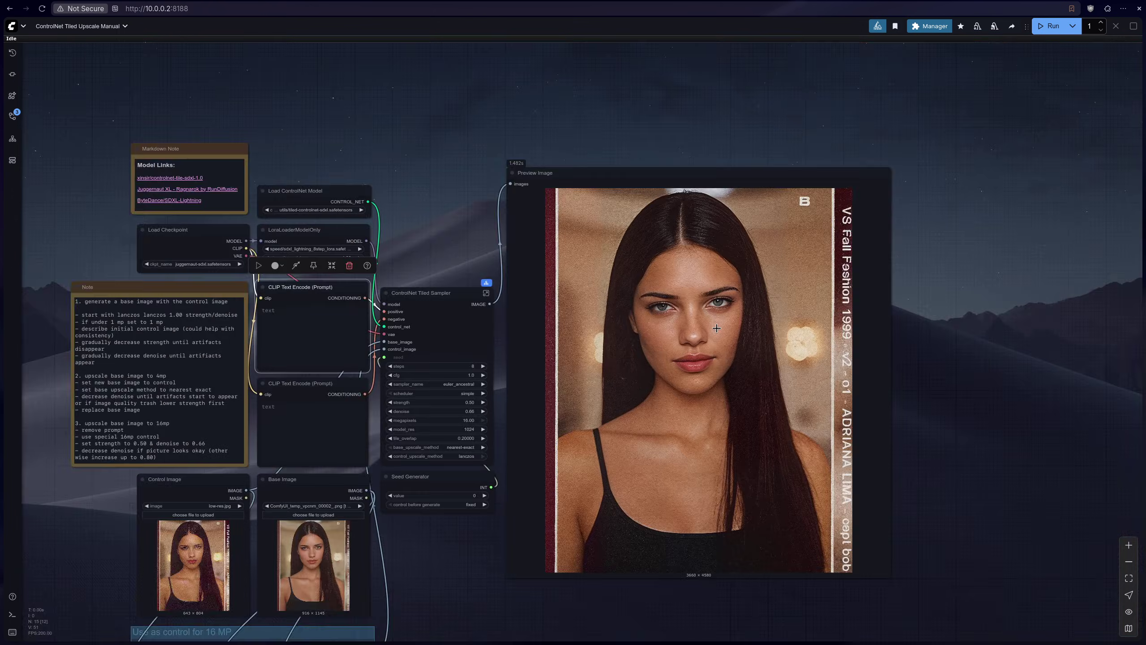
pyautogui.scroll(6, 603, 457)
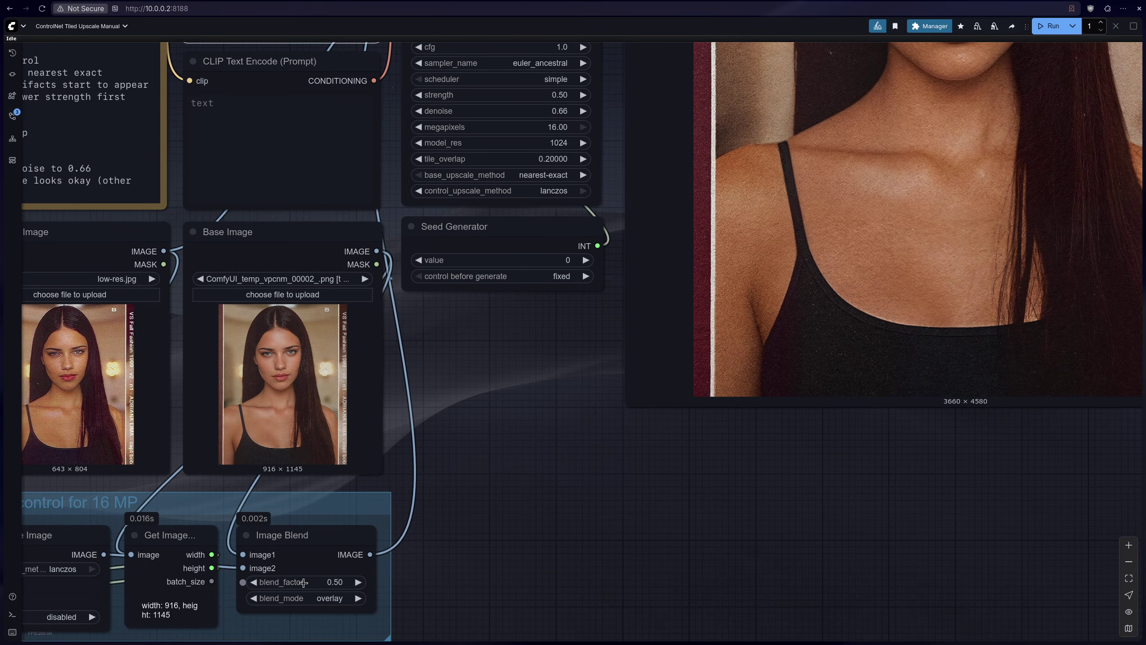
pyautogui.scroll(-5, 303, 583)
pyautogui.scroll(8, 513, 415)
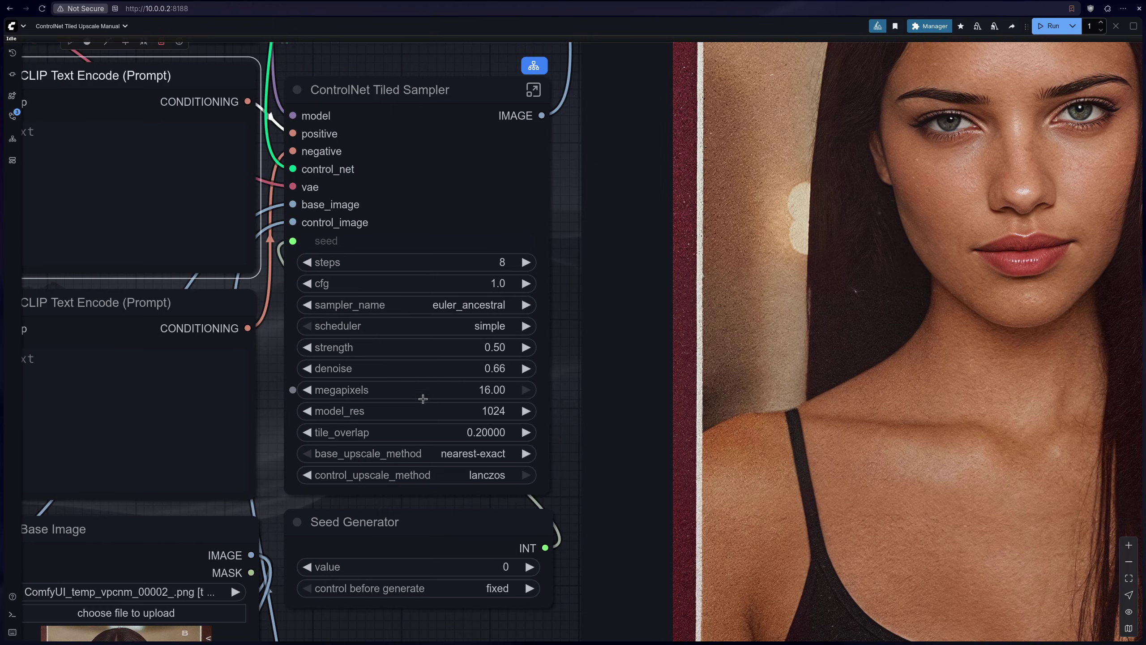
pyautogui.scroll(-5, 423, 398)
pyautogui.scroll(7, 762, 380)
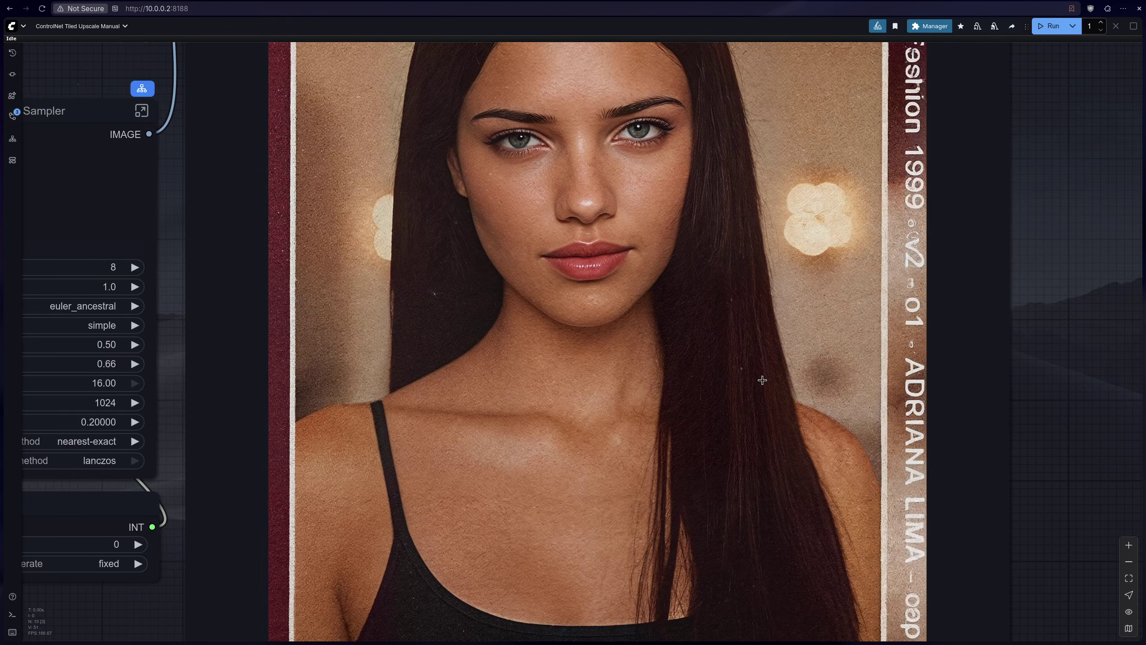
pyautogui.scroll(-5, 762, 380)
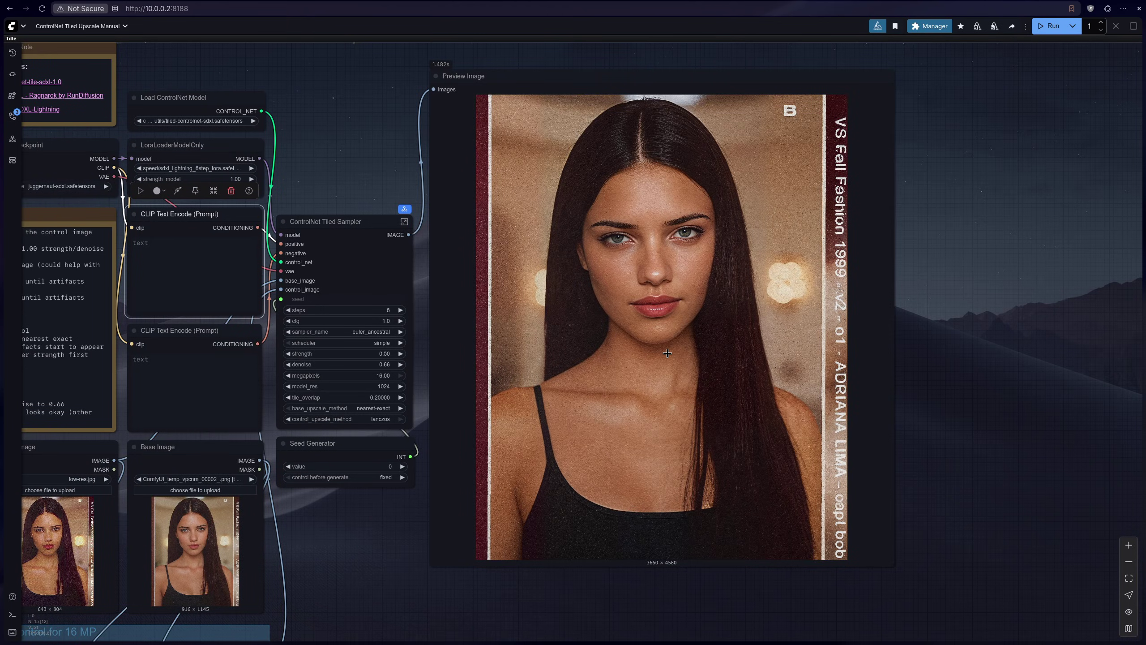
pyautogui.scroll(7, 642, 284)
pyautogui.scroll(-5, 596, 302)
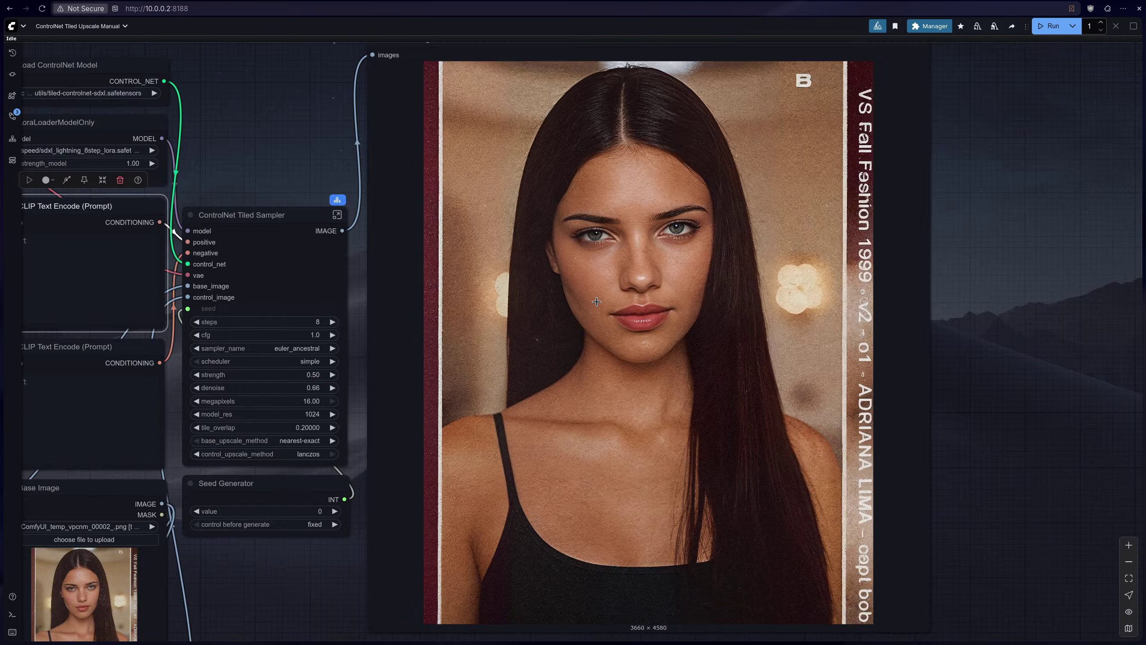
pyautogui.scroll(10, 596, 302)
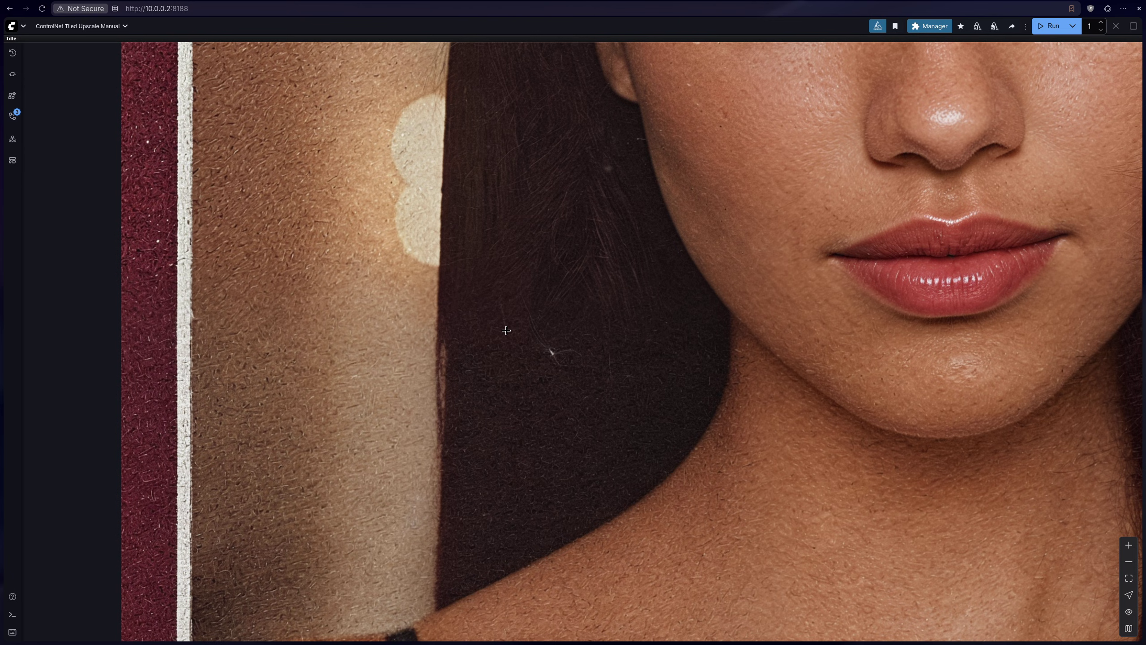
pyautogui.scroll(-3, 506, 330)
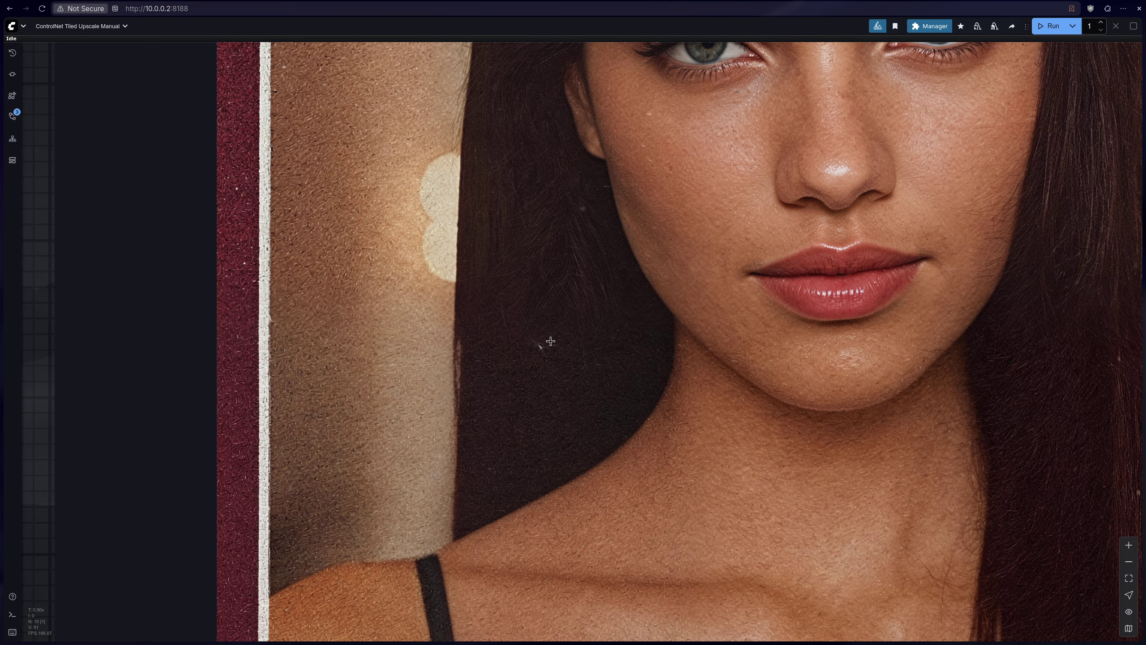
pyautogui.scroll(1, 529, 340)
pyautogui.scroll(4, 528, 340)
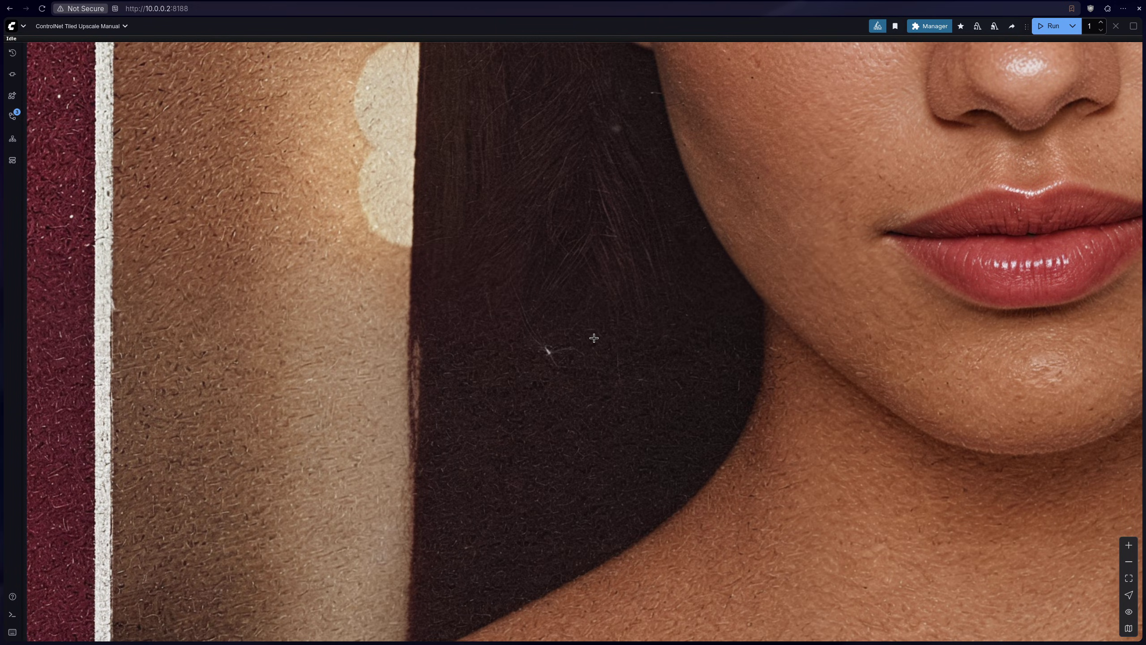
pyautogui.scroll(-1, 514, 213)
pyautogui.scroll(-4, 514, 213)
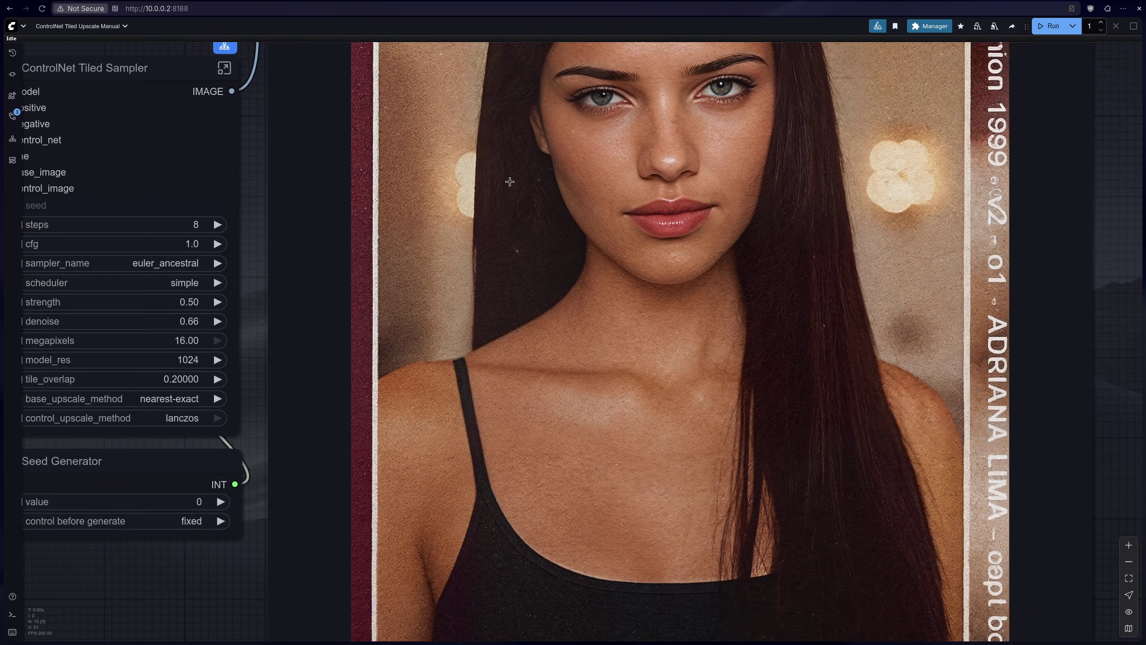
pyautogui.scroll(-4, 697, 227)
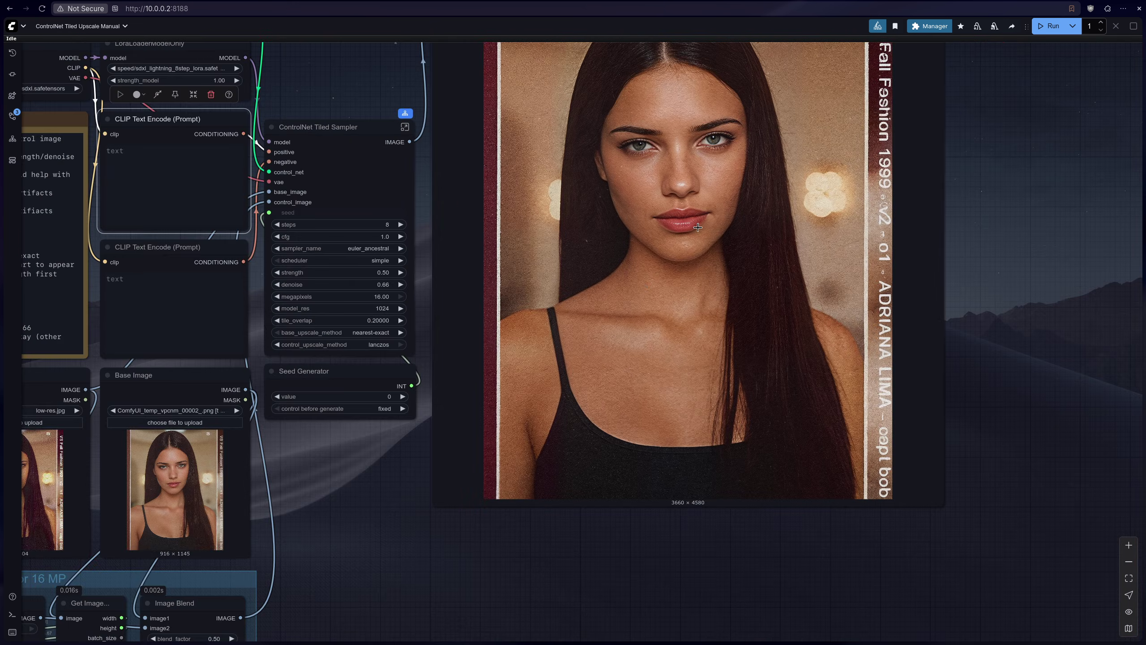
pyautogui.scroll(-1, 487, 353)
pyautogui.scroll(5, 491, 339)
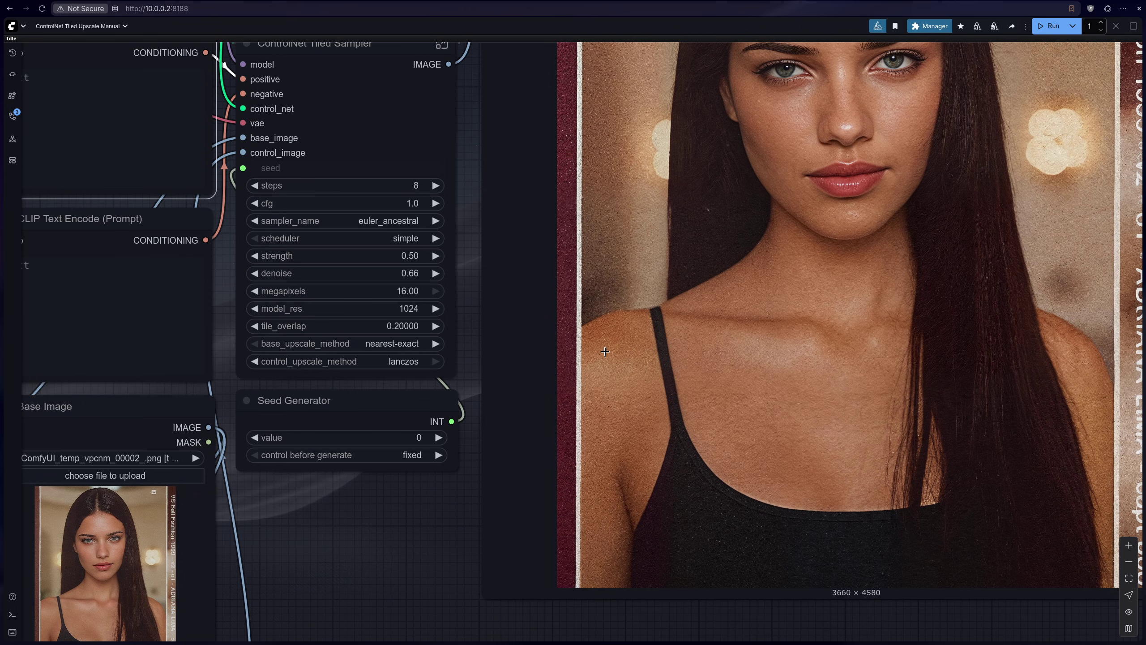
# Step: Raise the tiled sampler's tile_overlap from 0.2 to 0.5
pyautogui.click(391, 329)
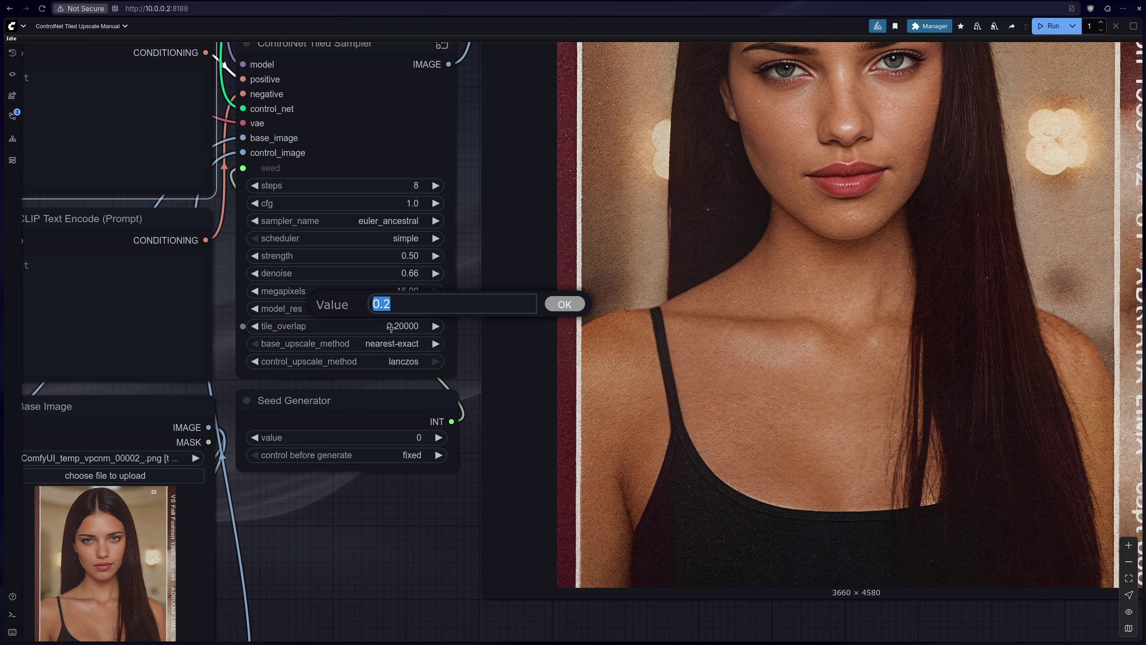
pyautogui.click(339, 550)
pyautogui.scroll(-3, 339, 550)
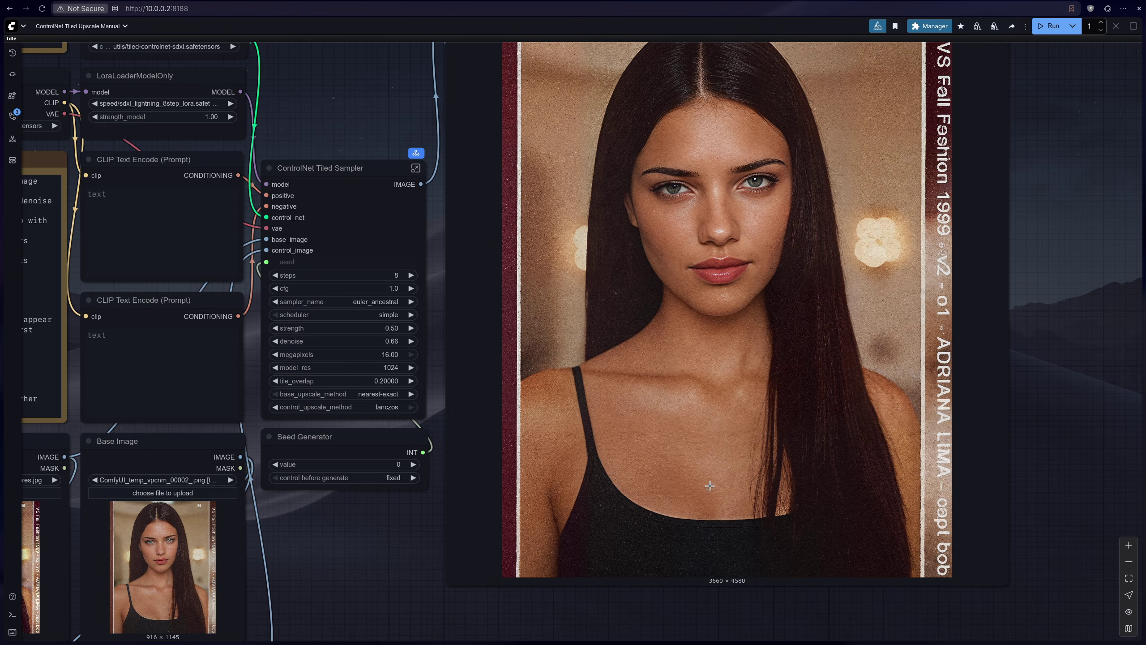
pyautogui.scroll(-4, 610, 513)
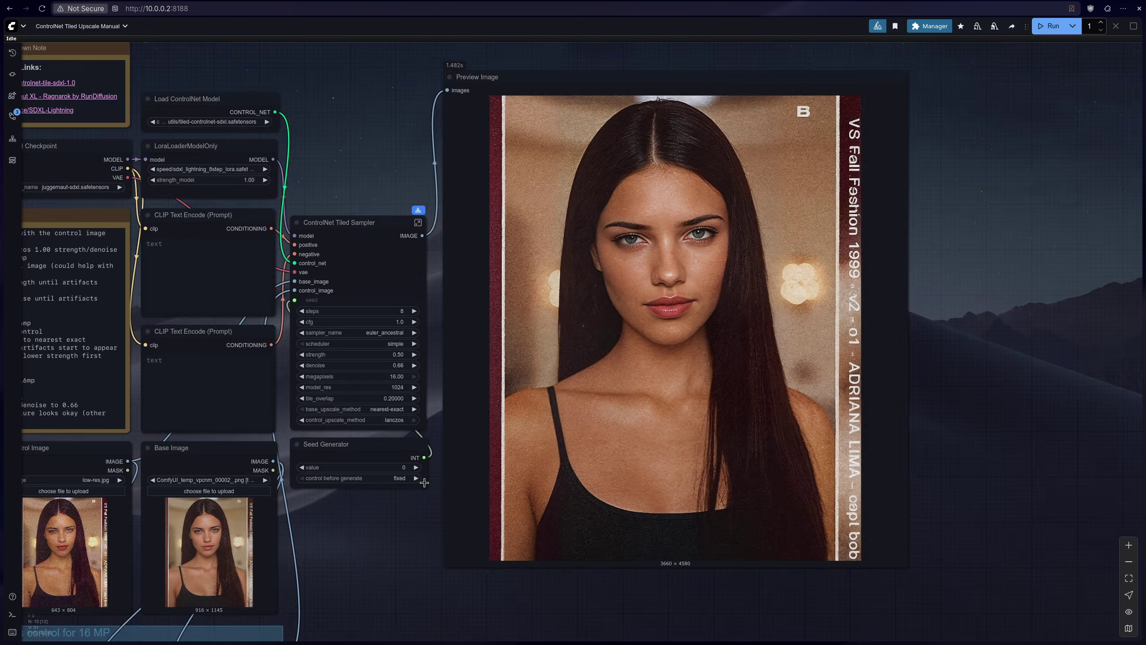
pyautogui.scroll(6, 617, 335)
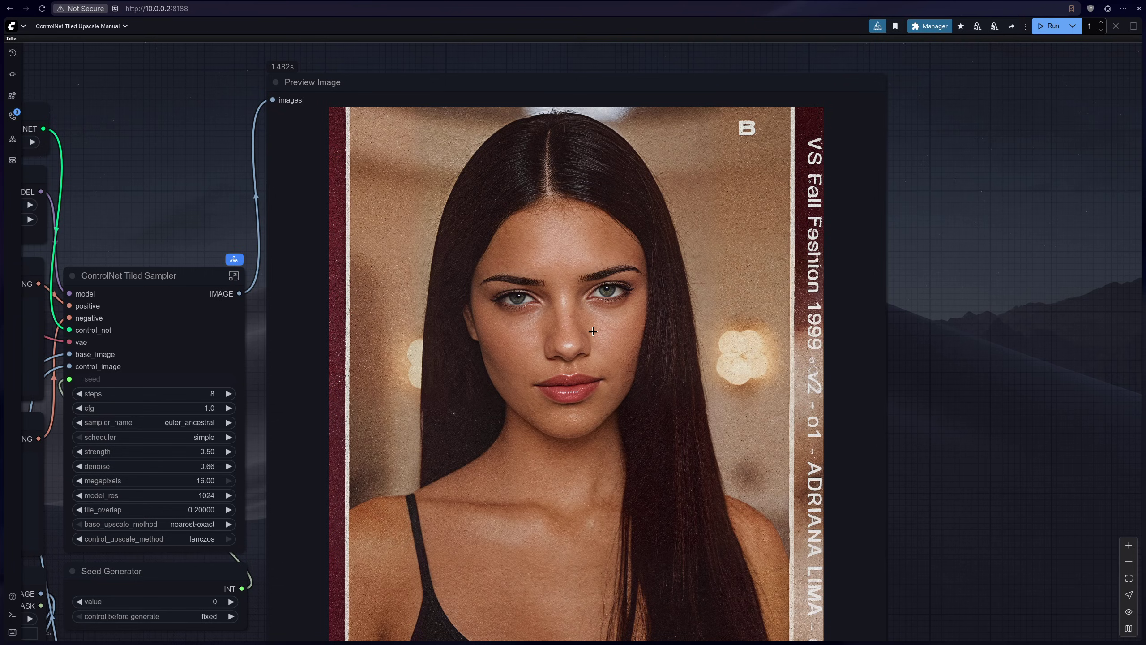
pyautogui.scroll(-4, 593, 331)
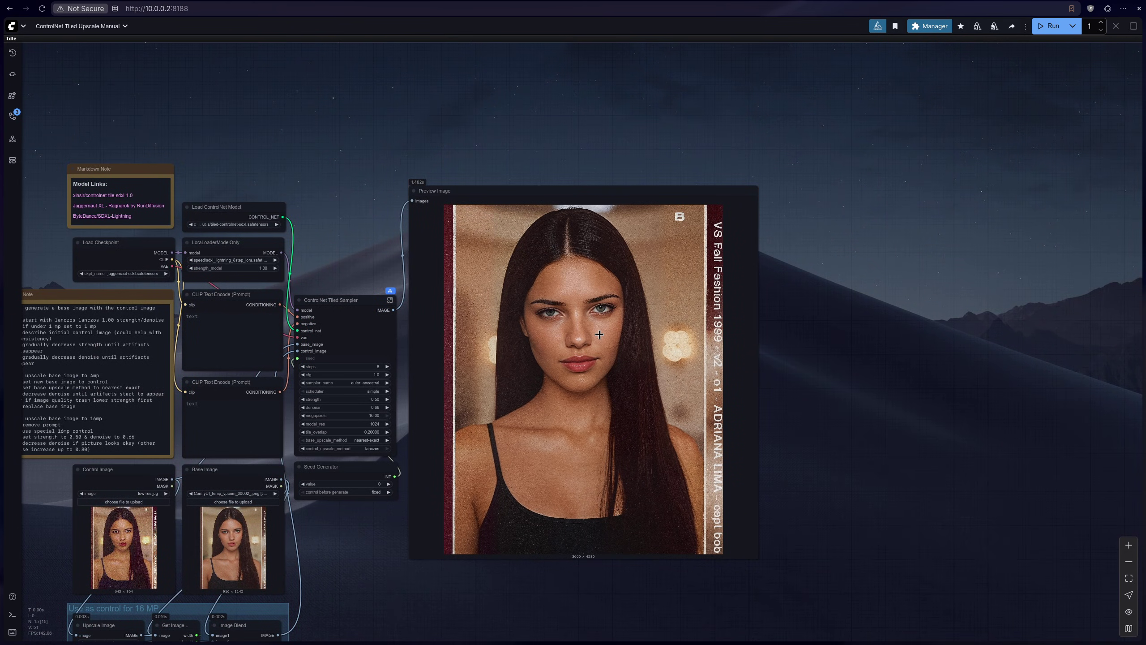
pyautogui.scroll(6, 368, 481)
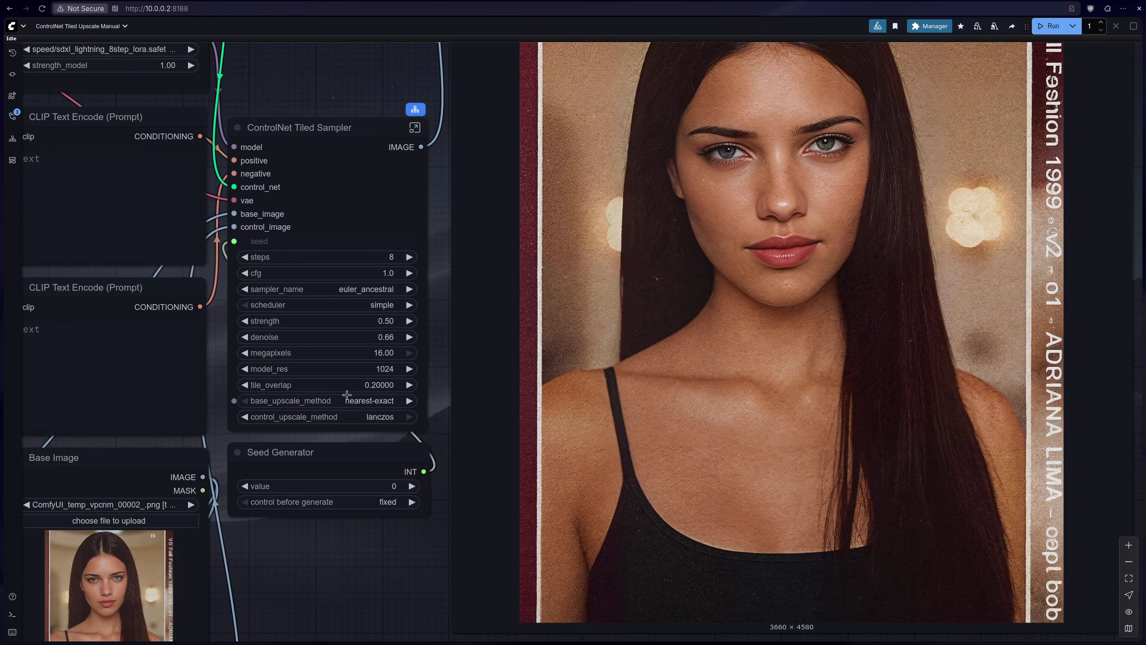
pyautogui.click(348, 385)
pyautogui.write('0.5')
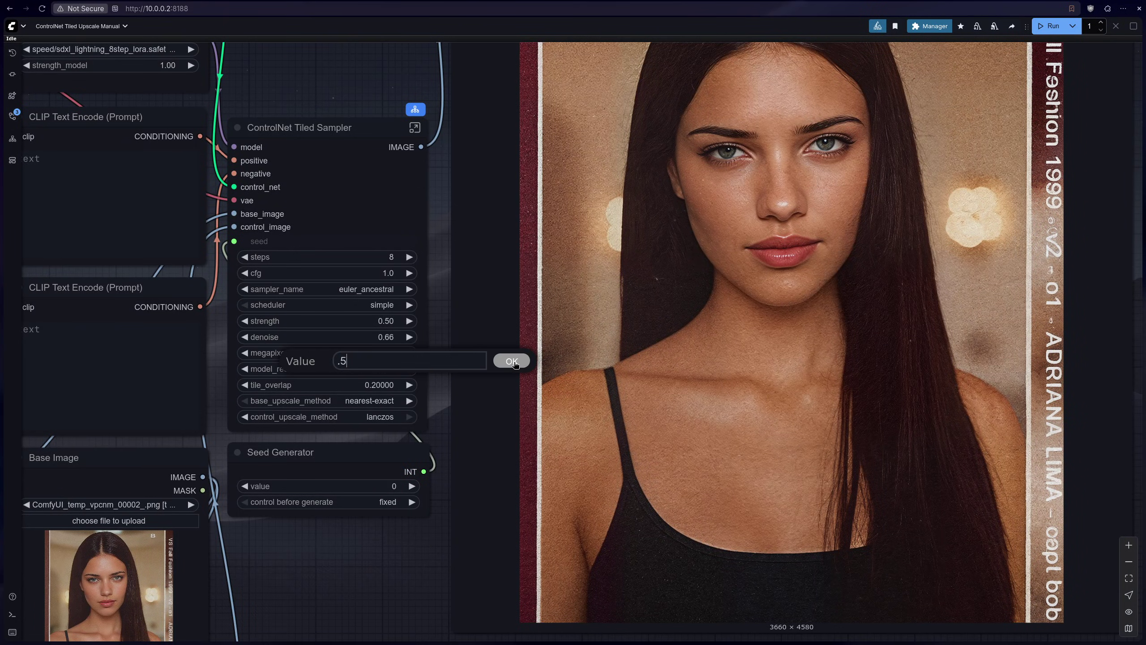
pyautogui.click(511, 364)
# Step: Drag the sampler's denoise up to 0.75
pyautogui.scroll(-2, 467, 356)
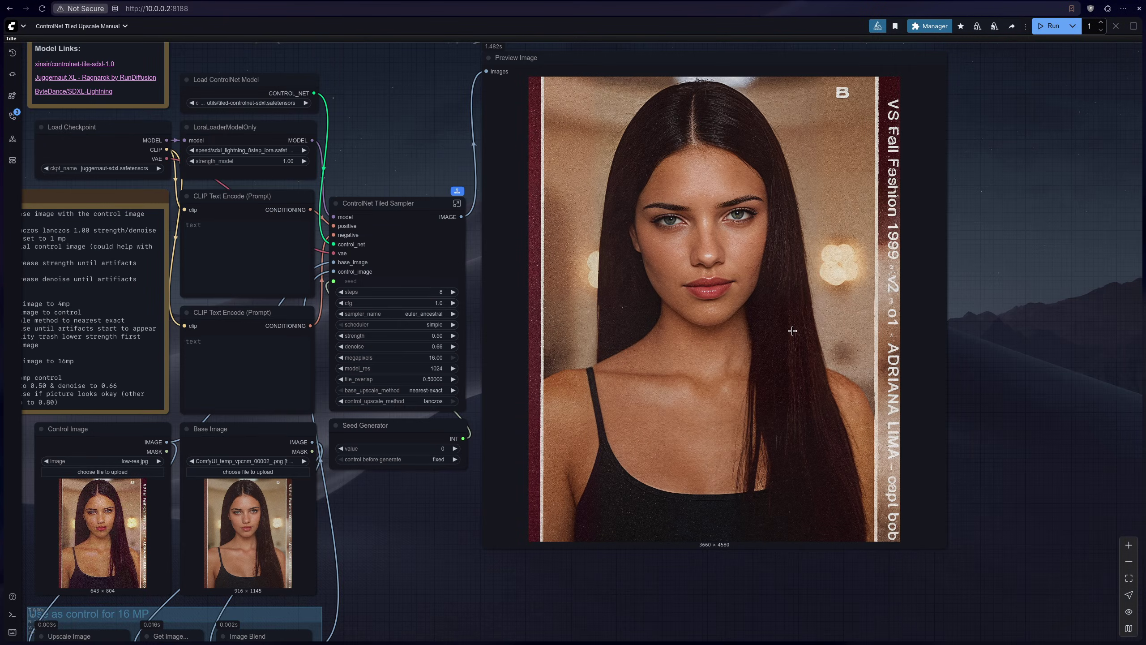
pyautogui.hscroll(3, 835, 338)
pyautogui.scroll(4, 271, 369)
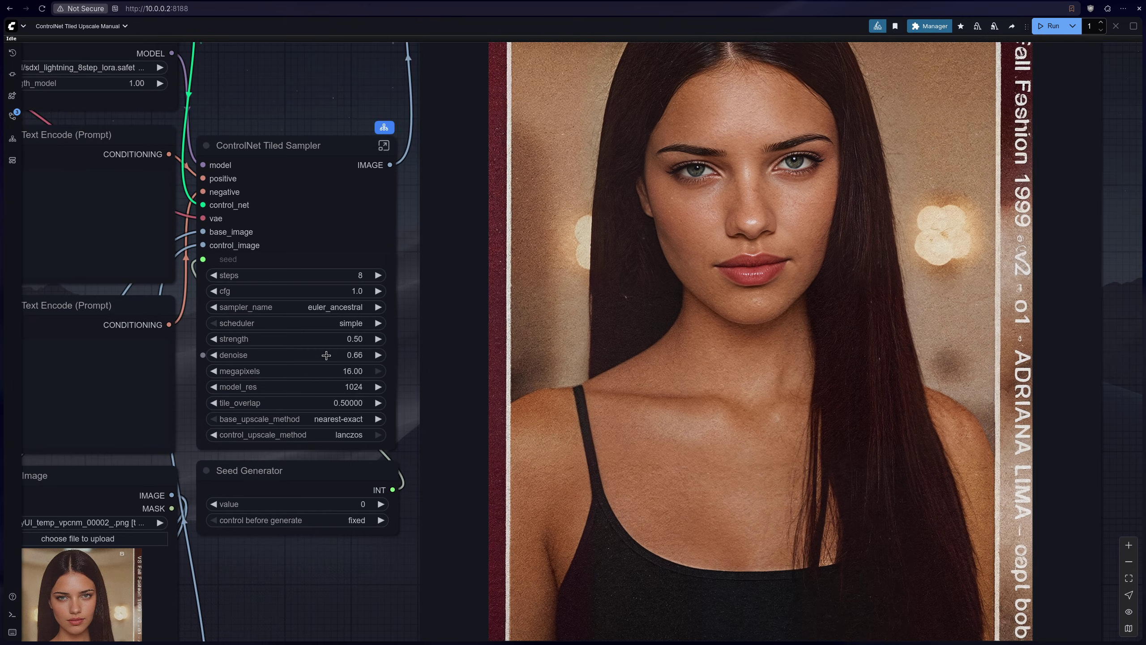
pyautogui.moveTo(327, 355); pyautogui.dragTo(329, 355)
pyautogui.scroll(-4, 334, 404)
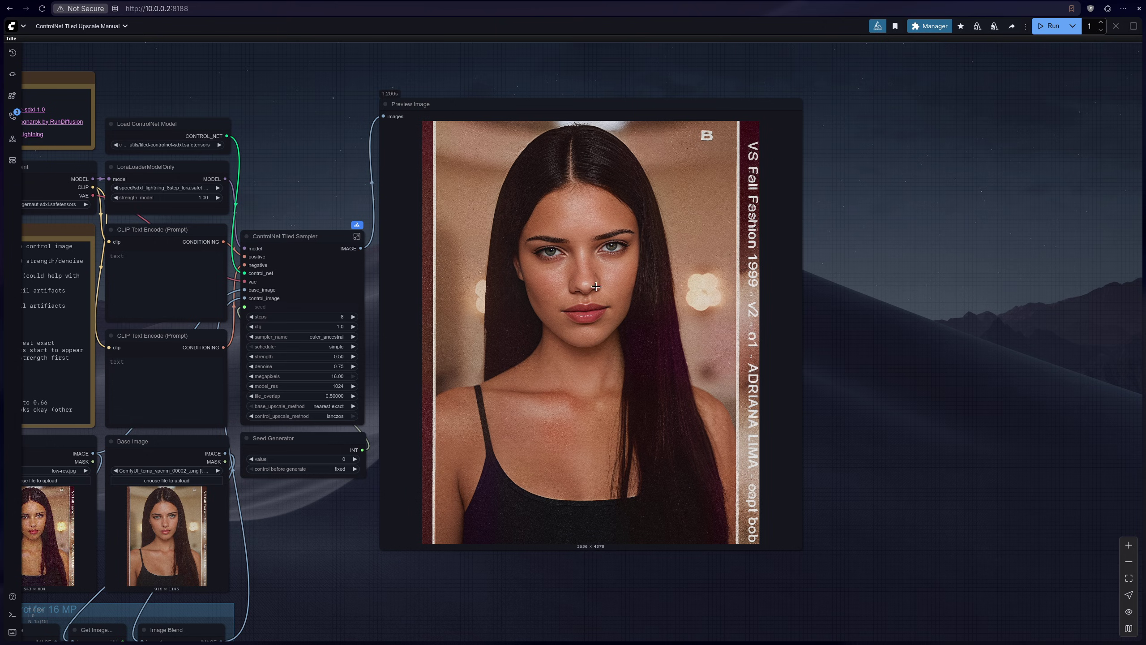
# Step: Zoom into the 3656 × 4578 preview to check skin texture and lips, then zoom out
pyautogui.scroll(6, 671, 385)
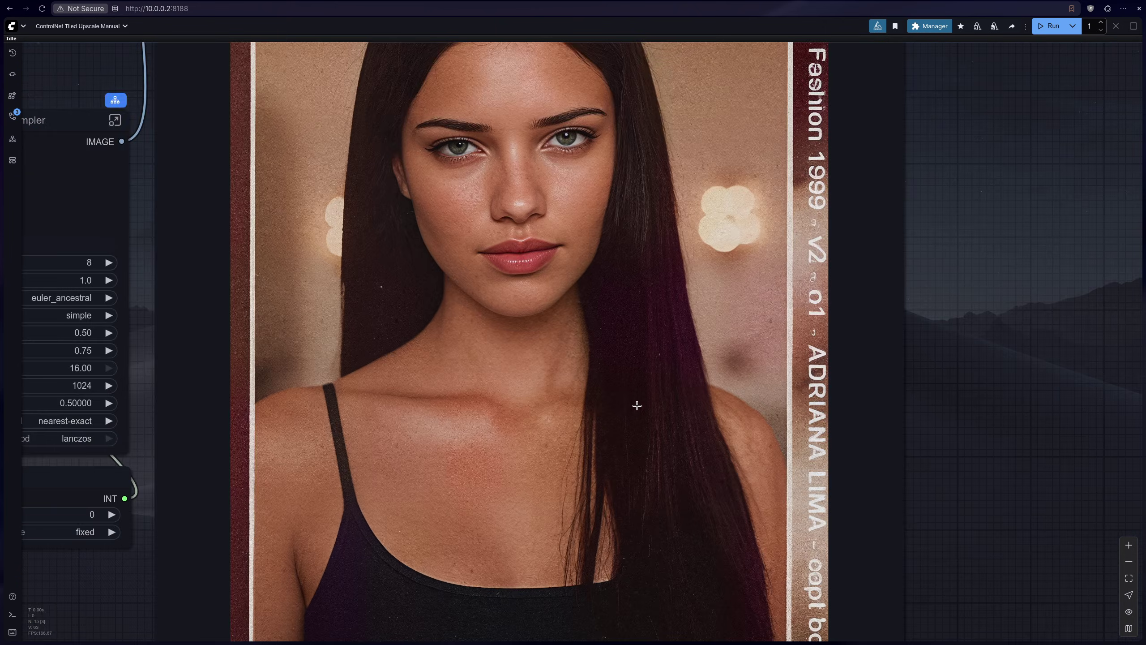
pyautogui.scroll(8, 637, 405)
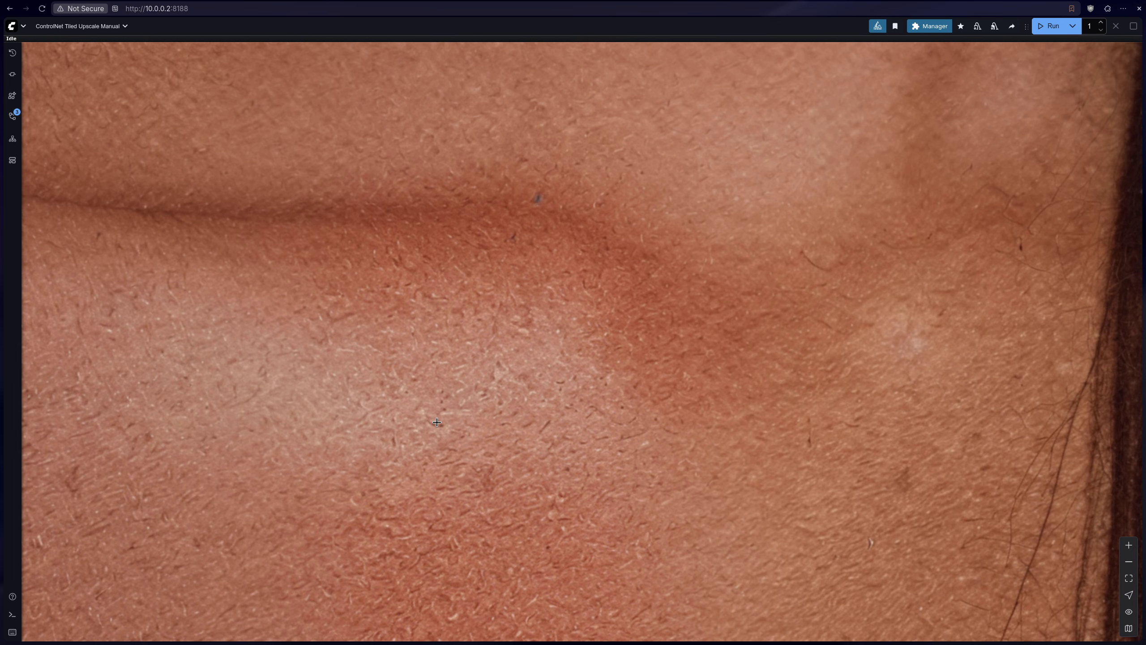
pyautogui.scroll(-10, 396, 399)
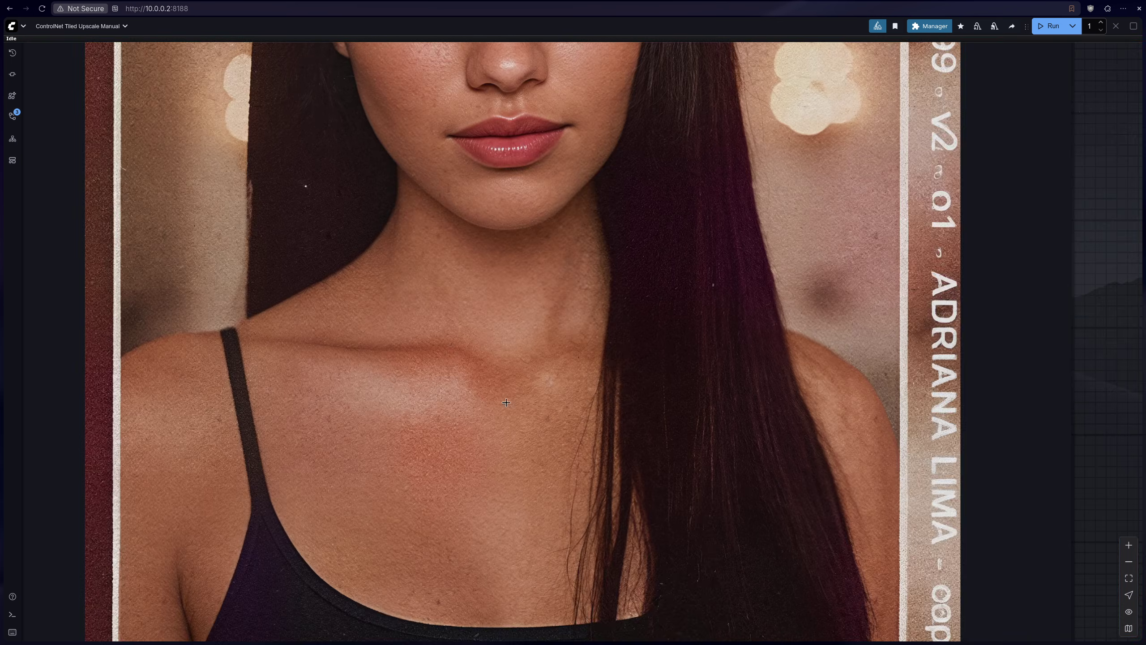
pyautogui.scroll(15, 603, 401)
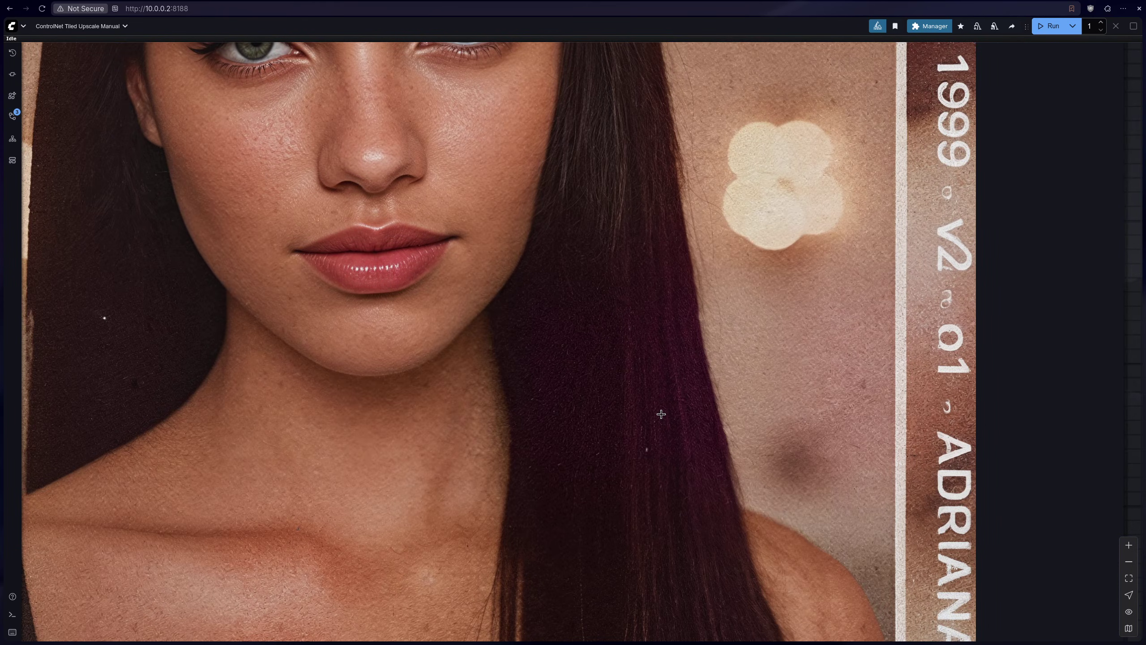
pyautogui.scroll(-10, 662, 413)
pyautogui.scroll(7, 334, 359)
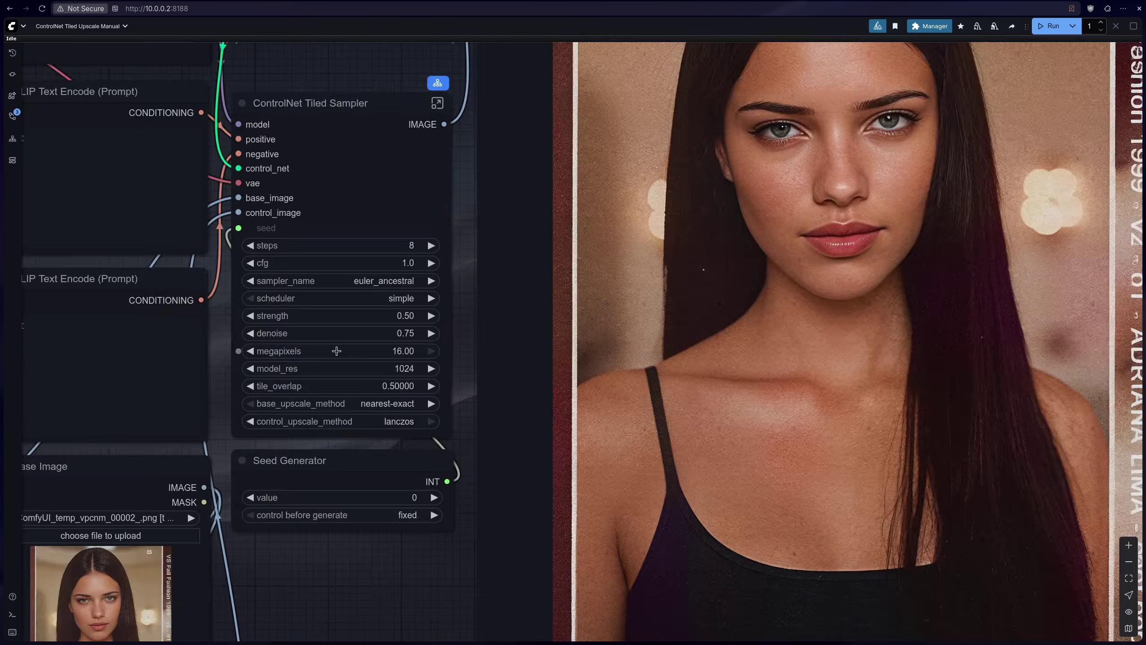
pyautogui.scroll(-6, 336, 351)
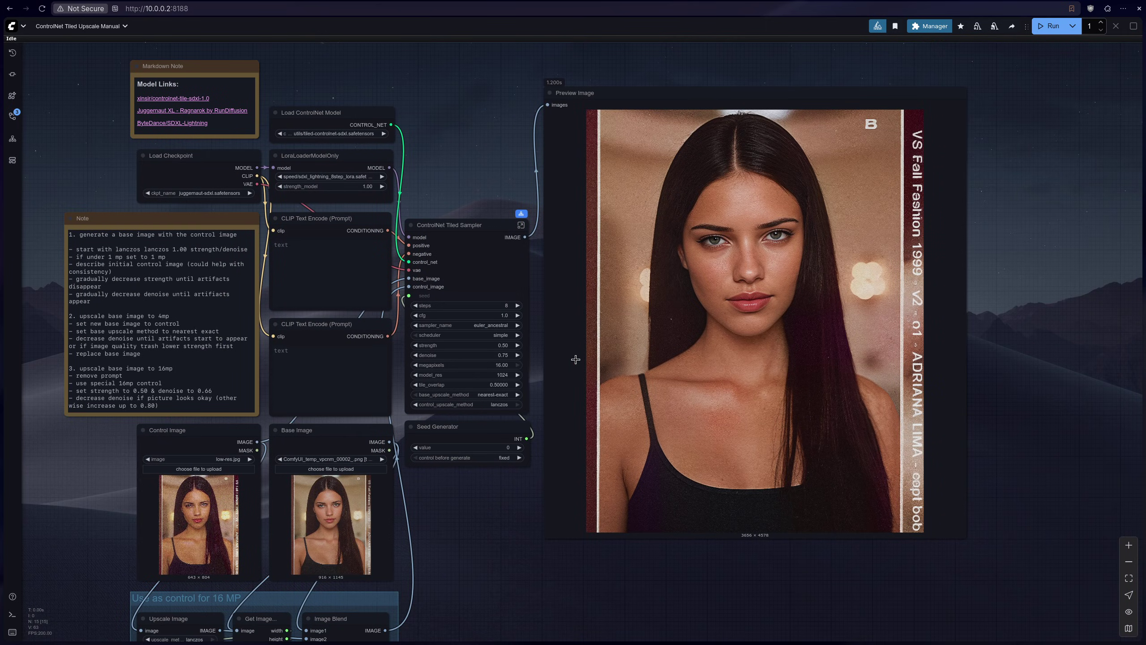
pyautogui.scroll(5, 767, 381)
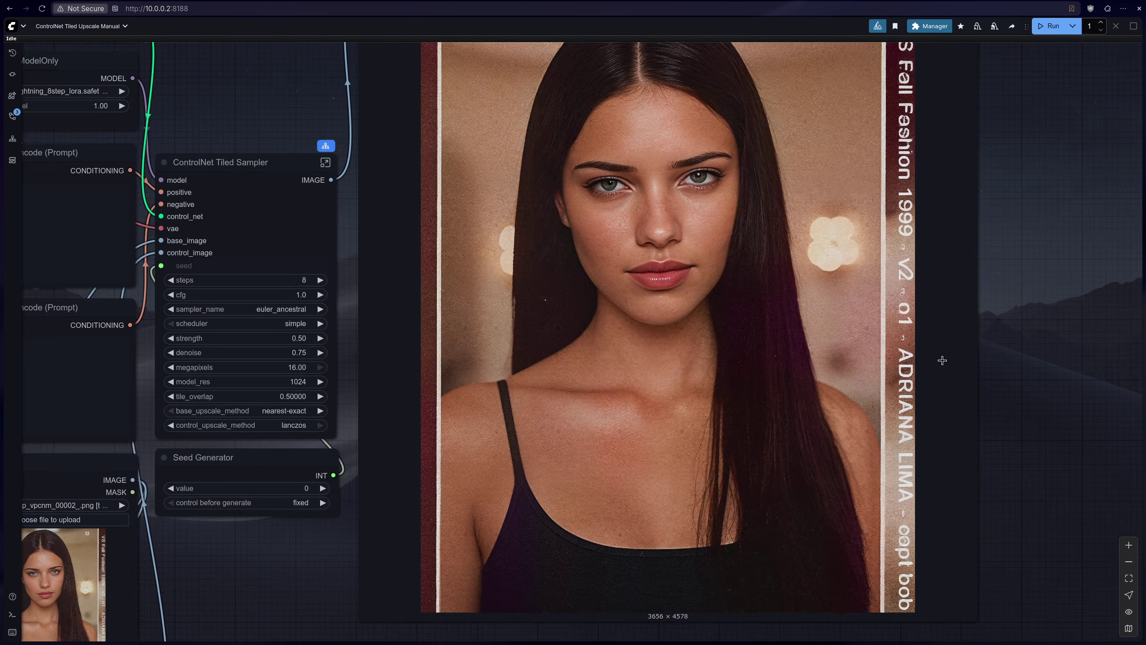
pyautogui.scroll(-6, 519, 360)
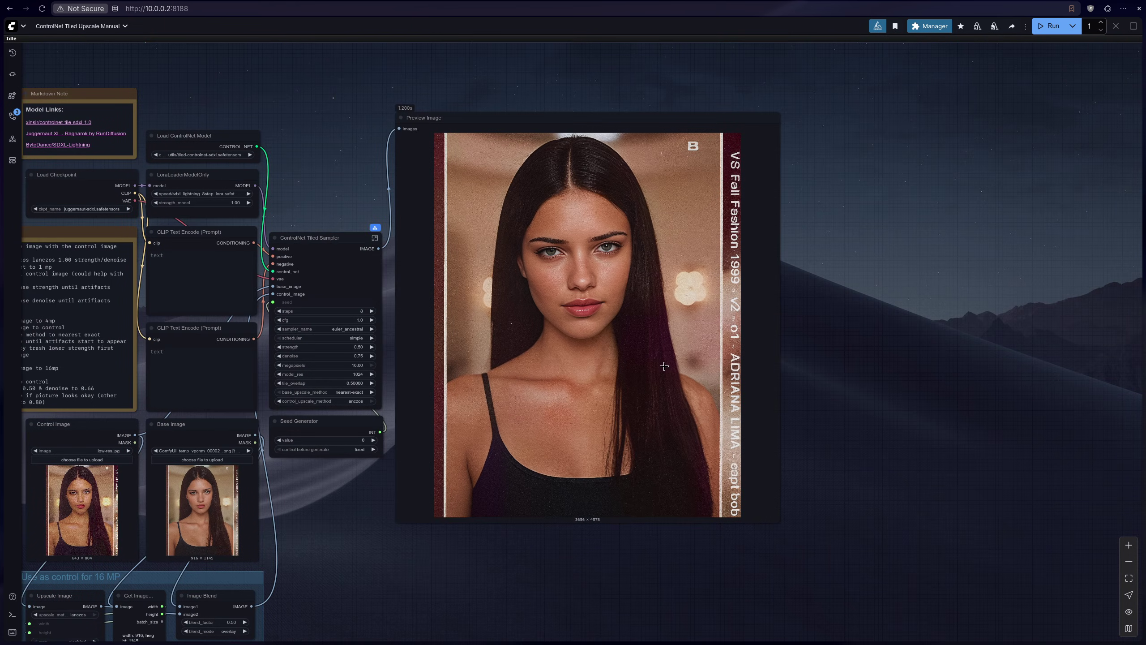
pyautogui.scroll(7, 601, 212)
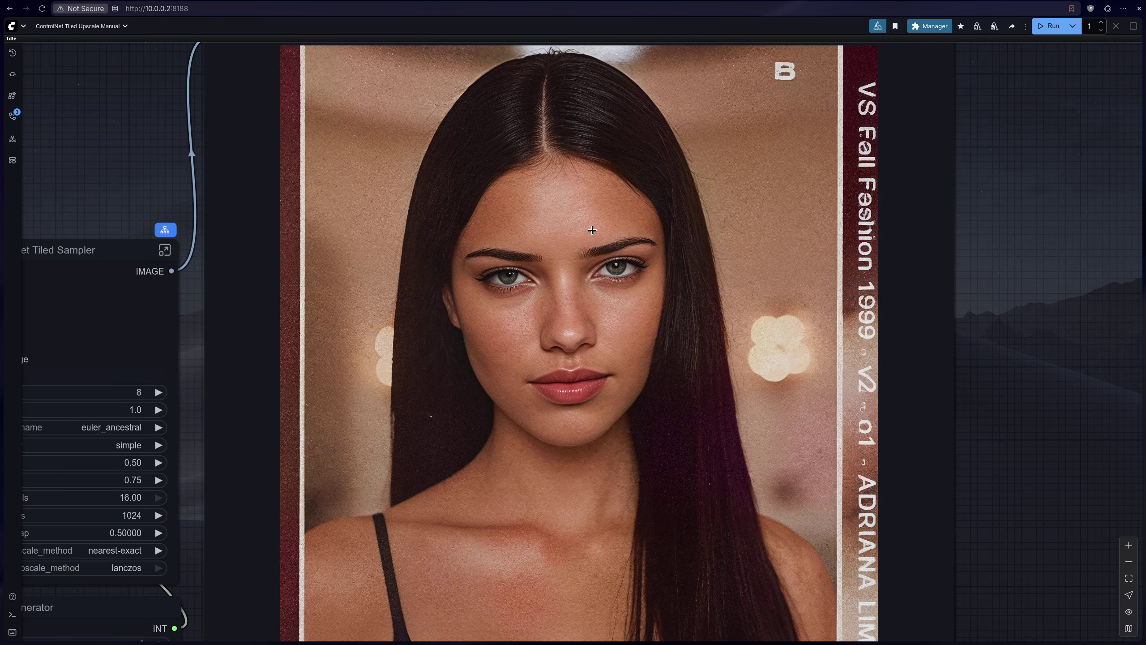
pyautogui.scroll(-7, 592, 230)
pyautogui.scroll(-3, 669, 236)
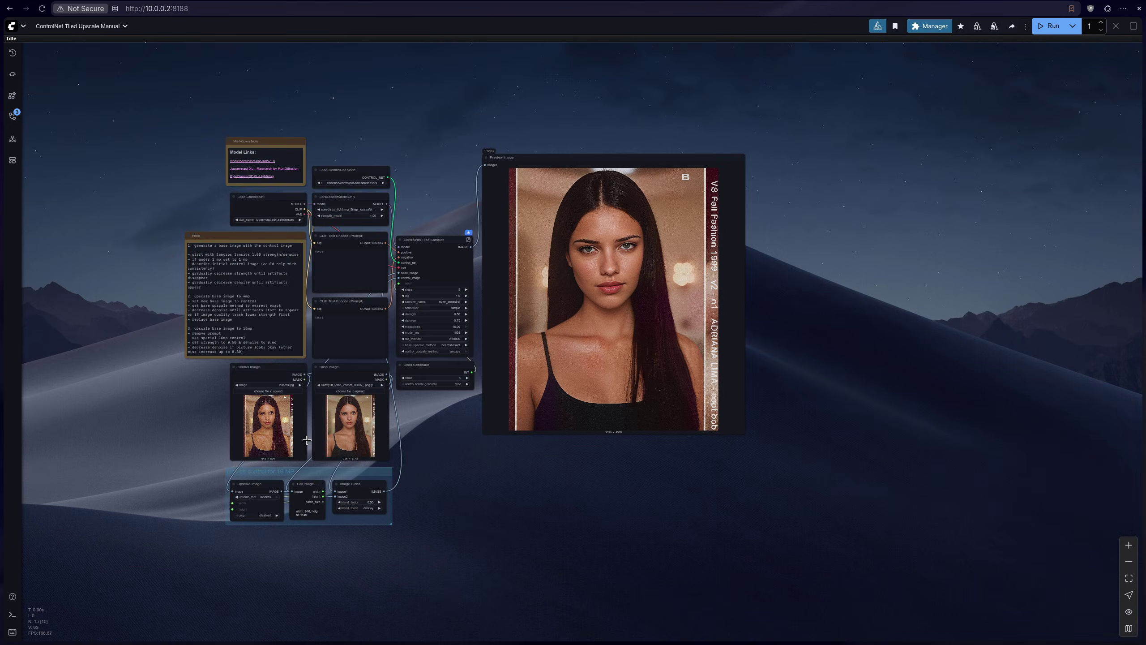
pyautogui.scroll(10, 273, 446)
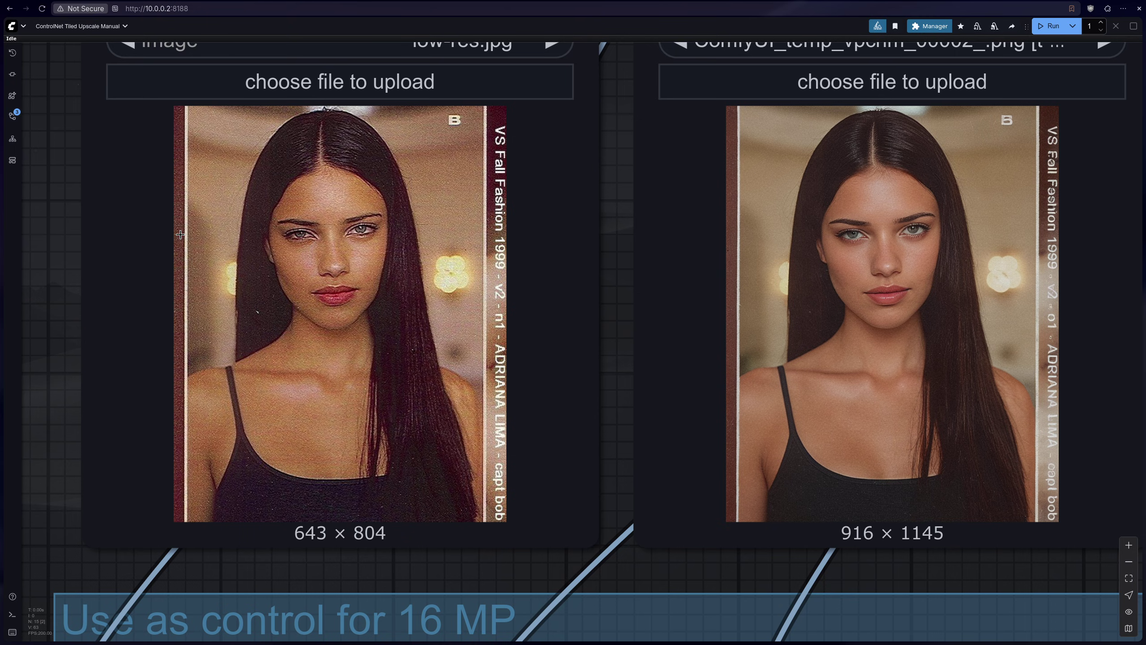
pyautogui.scroll(-3, 217, 364)
pyautogui.scroll(-2, 217, 364)
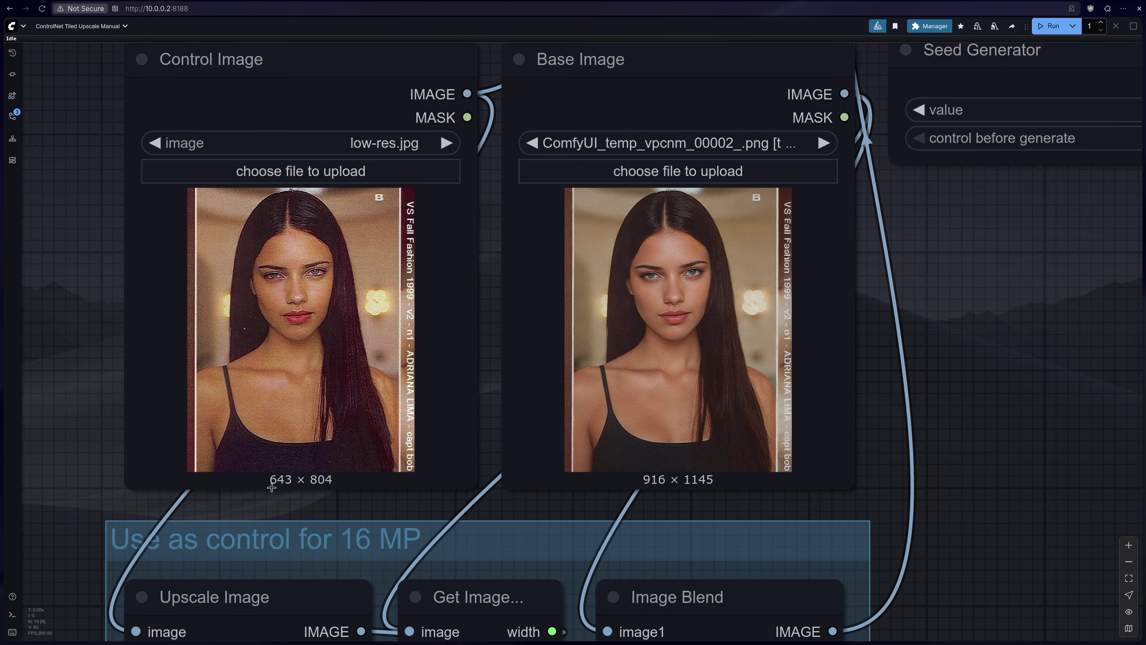
pyautogui.scroll(10, 290, 474)
pyautogui.scroll(-10, 245, 463)
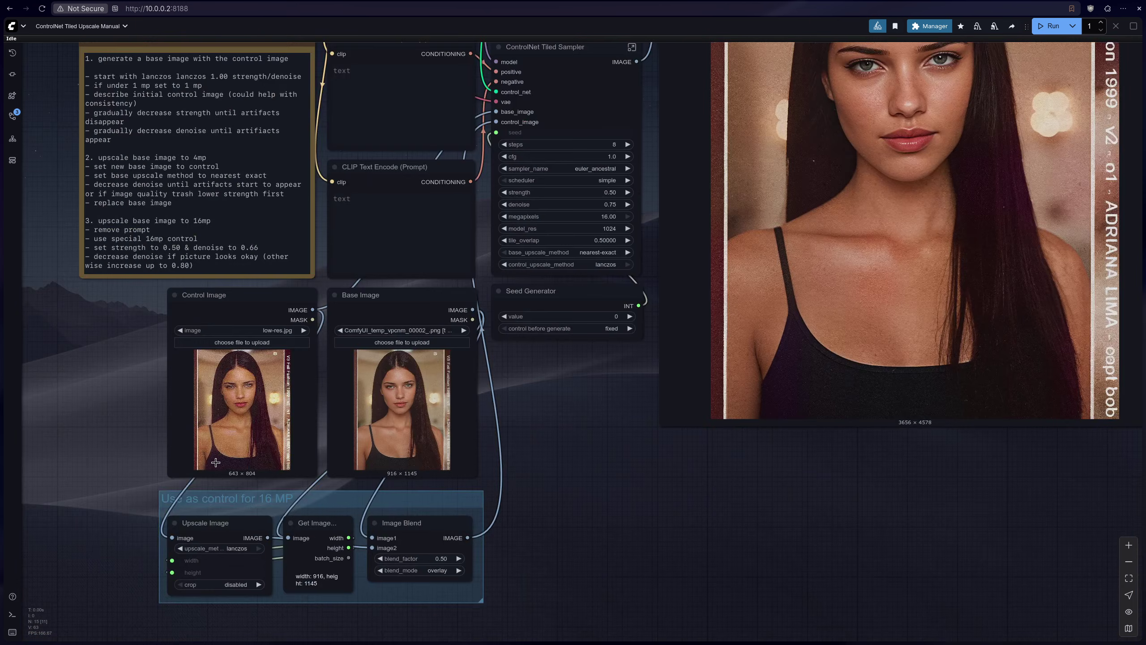
pyautogui.press('.')
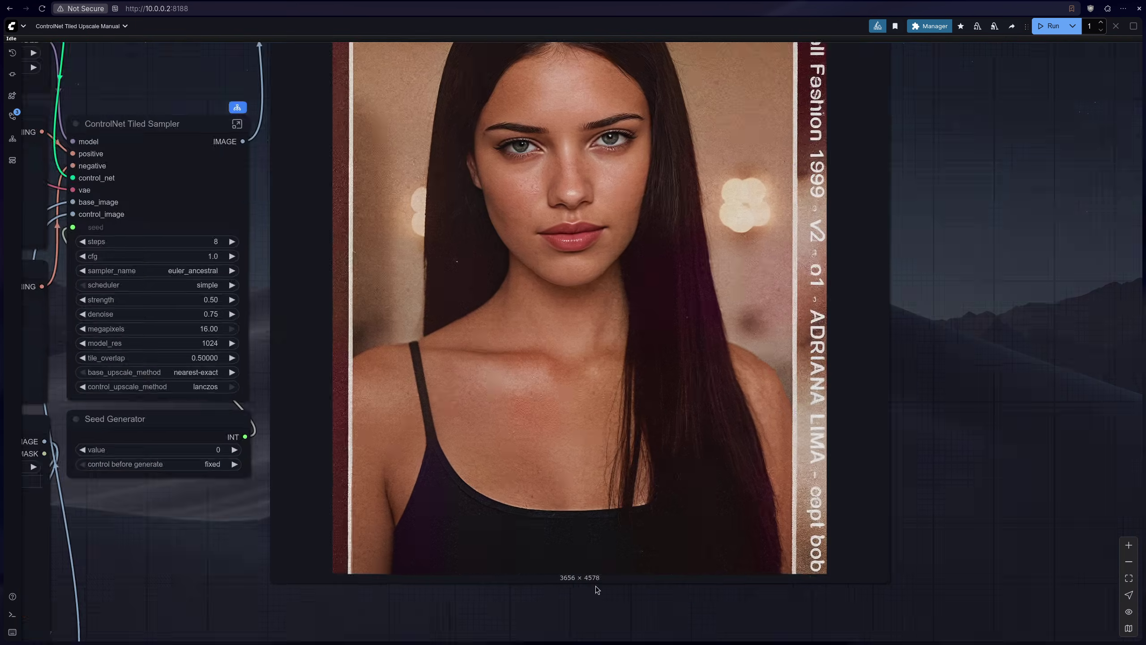
pyautogui.scroll(-3, 629, 586)
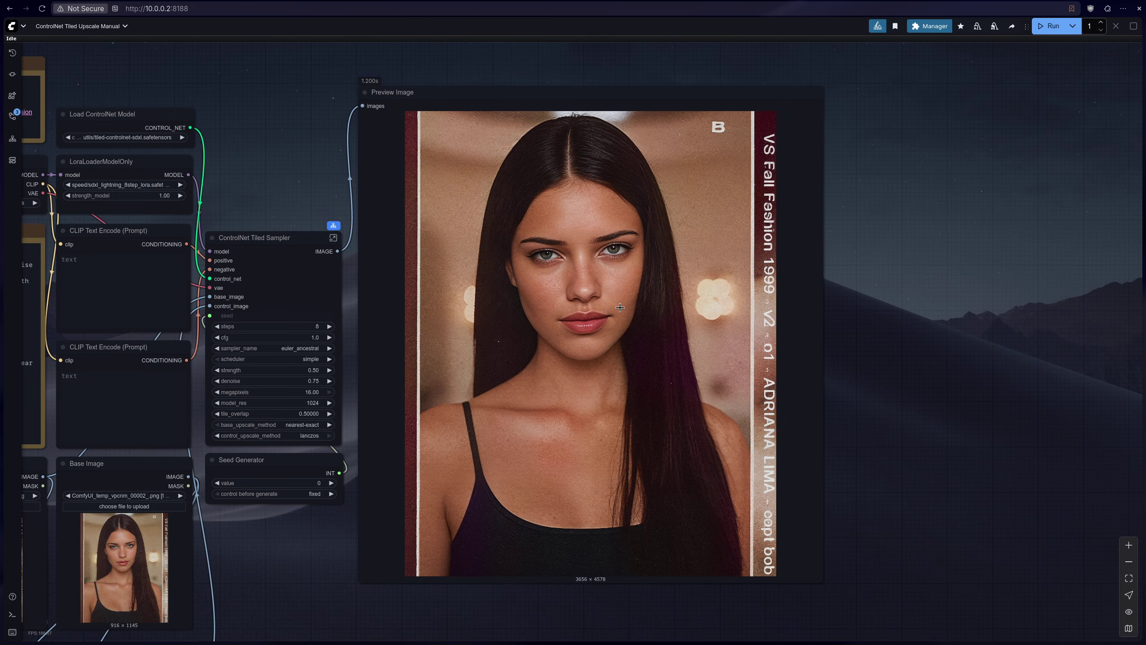